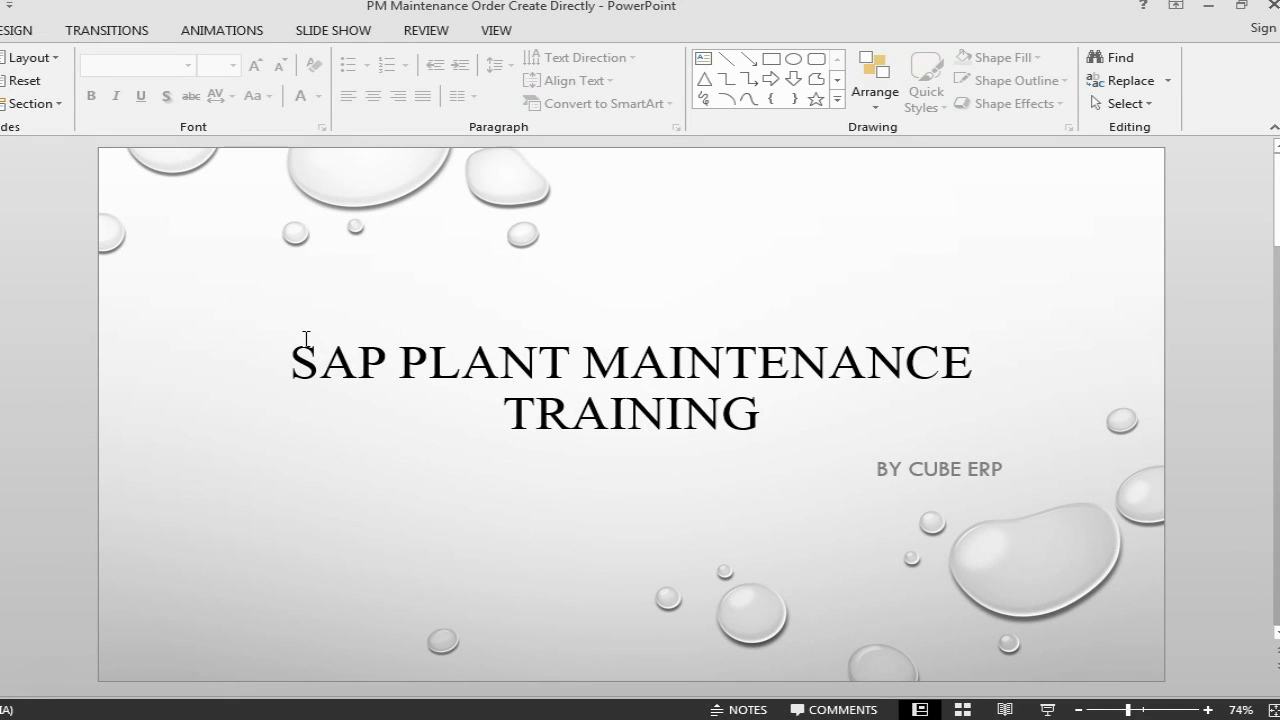
Show the Create Maintenance Order Directly slide in the PowerPoint presentation, and switch to the SAP Easy Access window.
key(Page_Down)
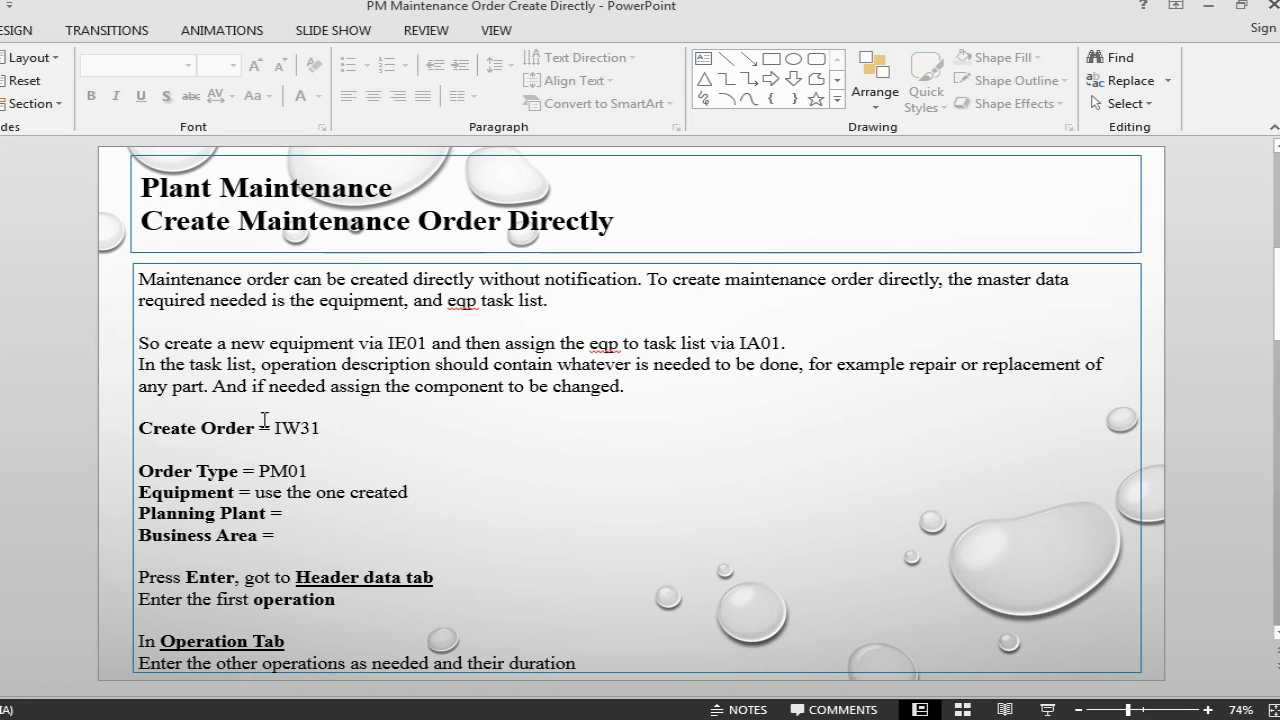
key(alt+Tab)
key(alt+Tab)
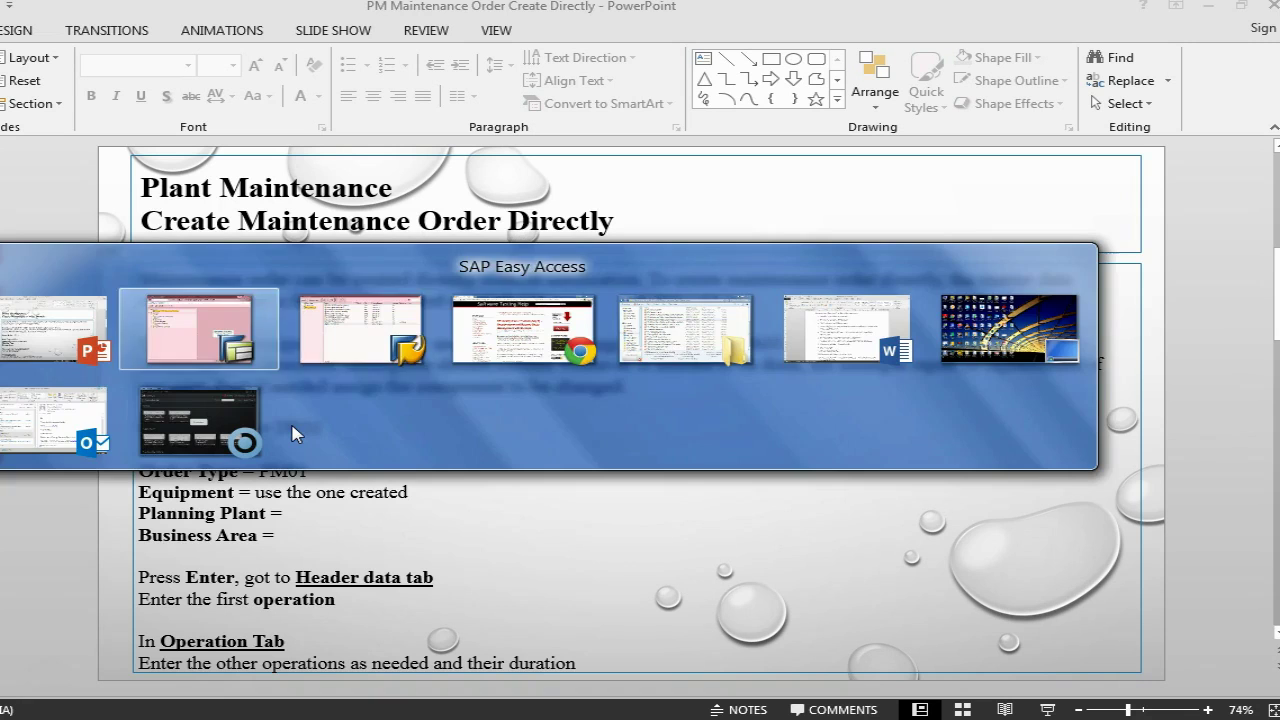
key(alt+Tab)
key(alt+Tab)
key(alt+Tab)
key(alt+Tab)
key(alt+Tab)
key(alt+Tab)
key(alt+Tab)
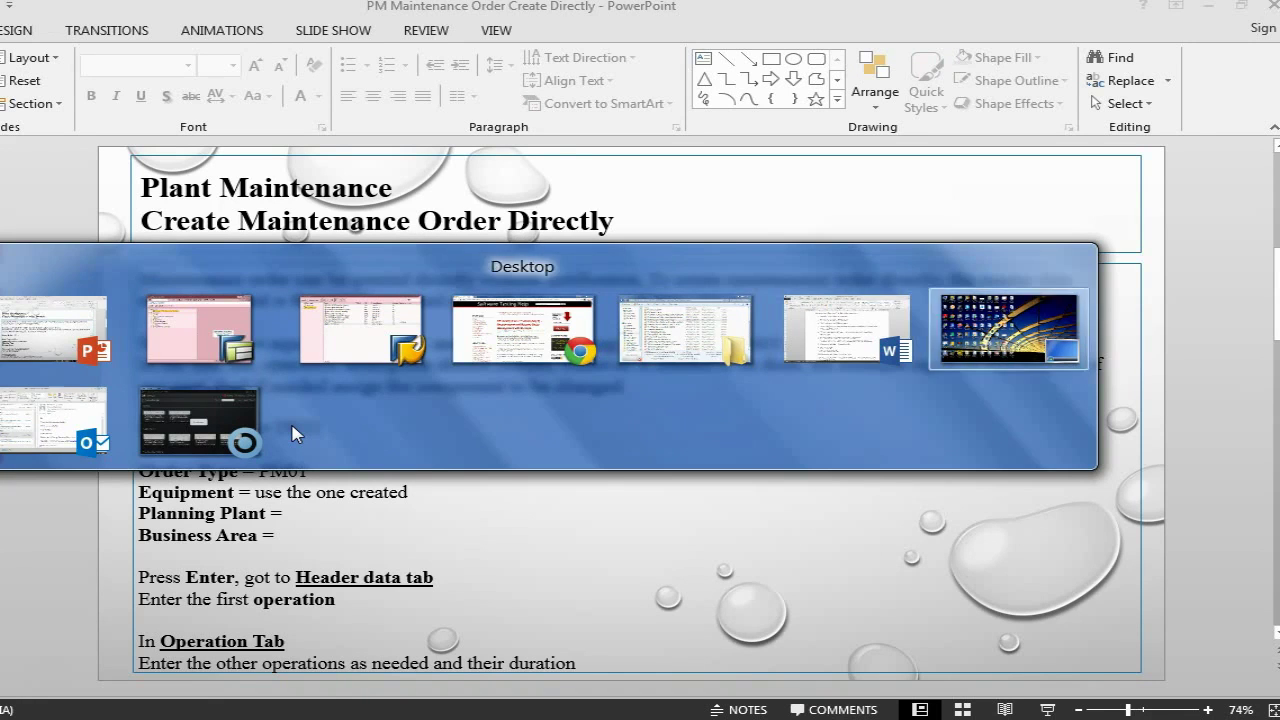
click(288, 432)
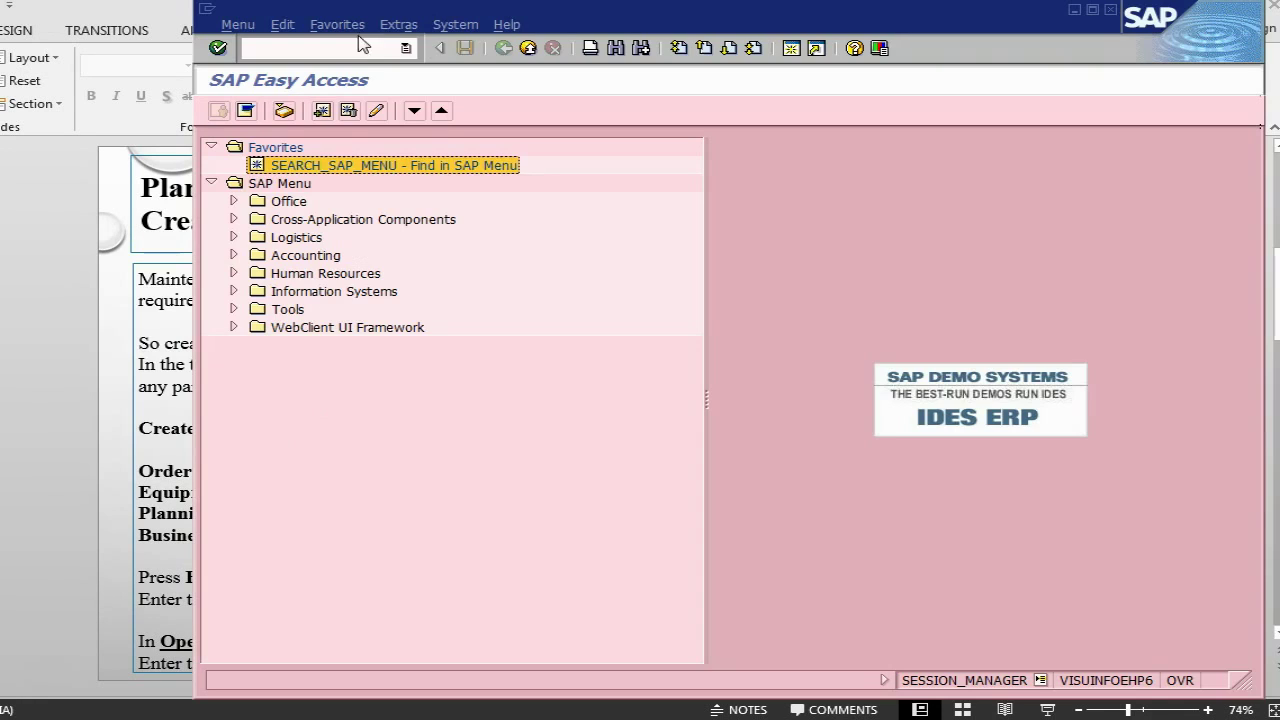
Start the Create Order transaction with the command /niw31.
text(/niw3)
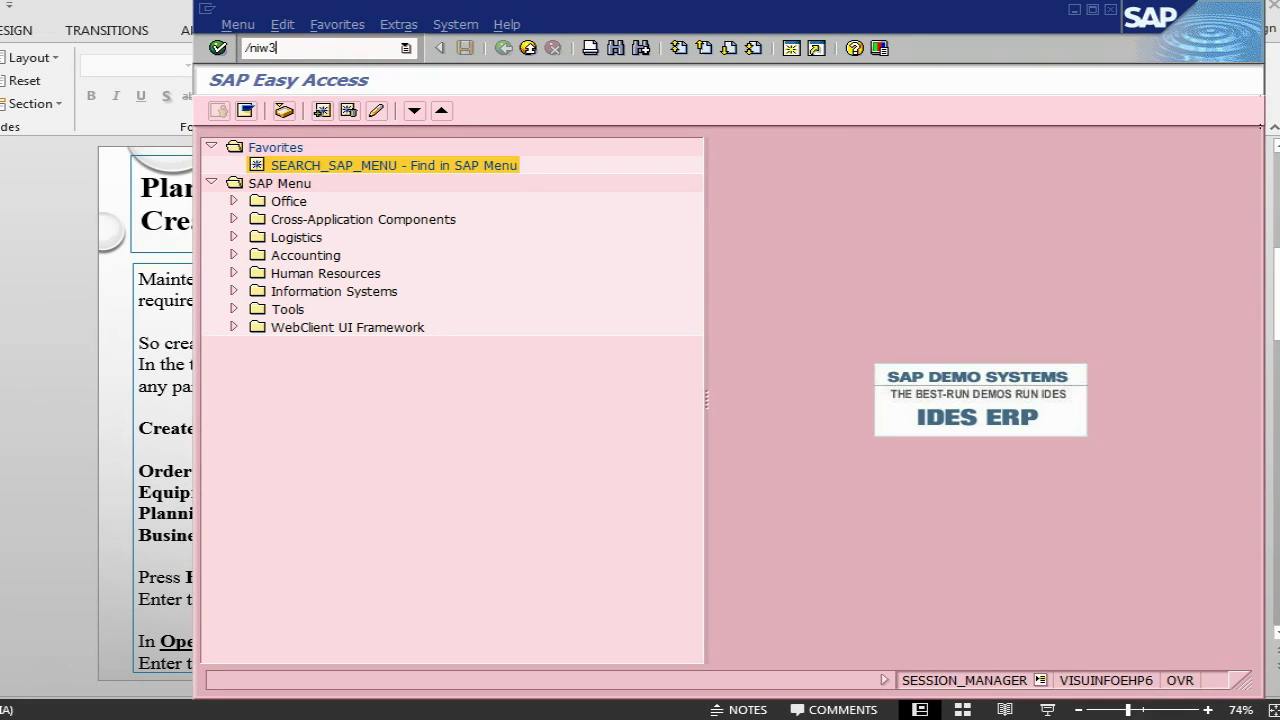
text(1)
key(Return)
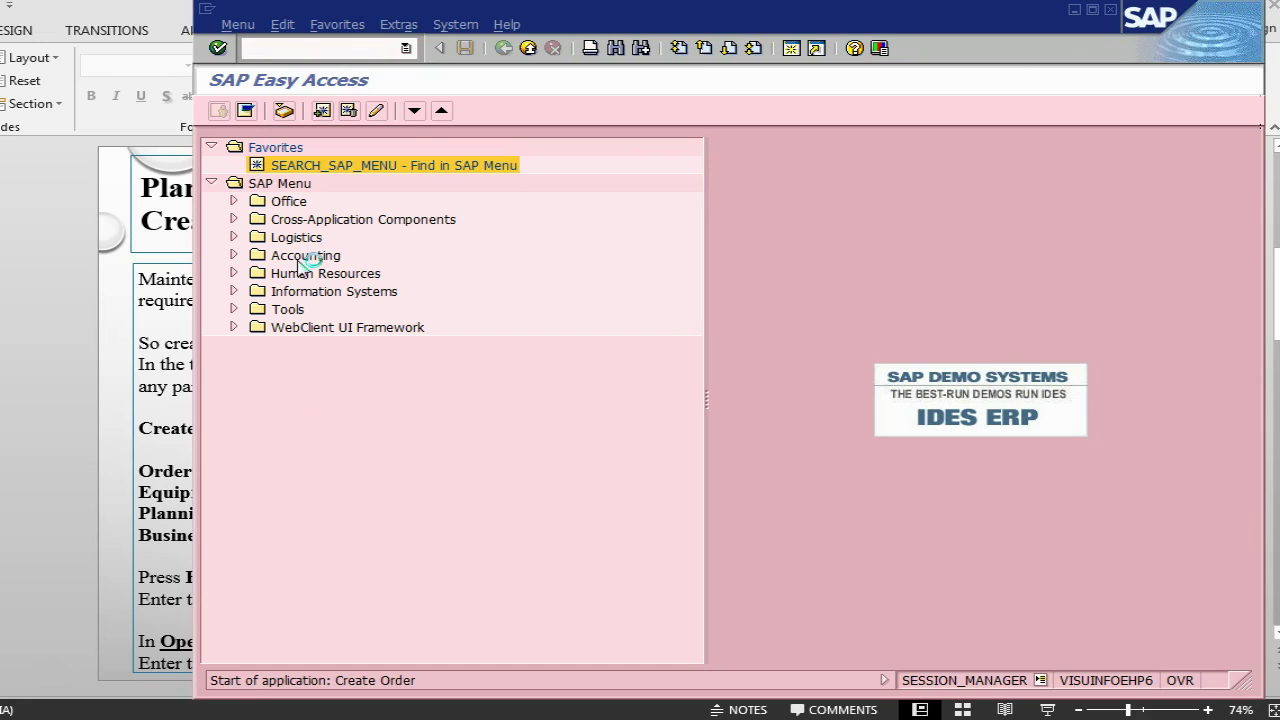
Consult the instruction slide in PowerPoint and choose PM01, Corrective Maintenance Order, as the order type in SAP.
key(alt+Tab)
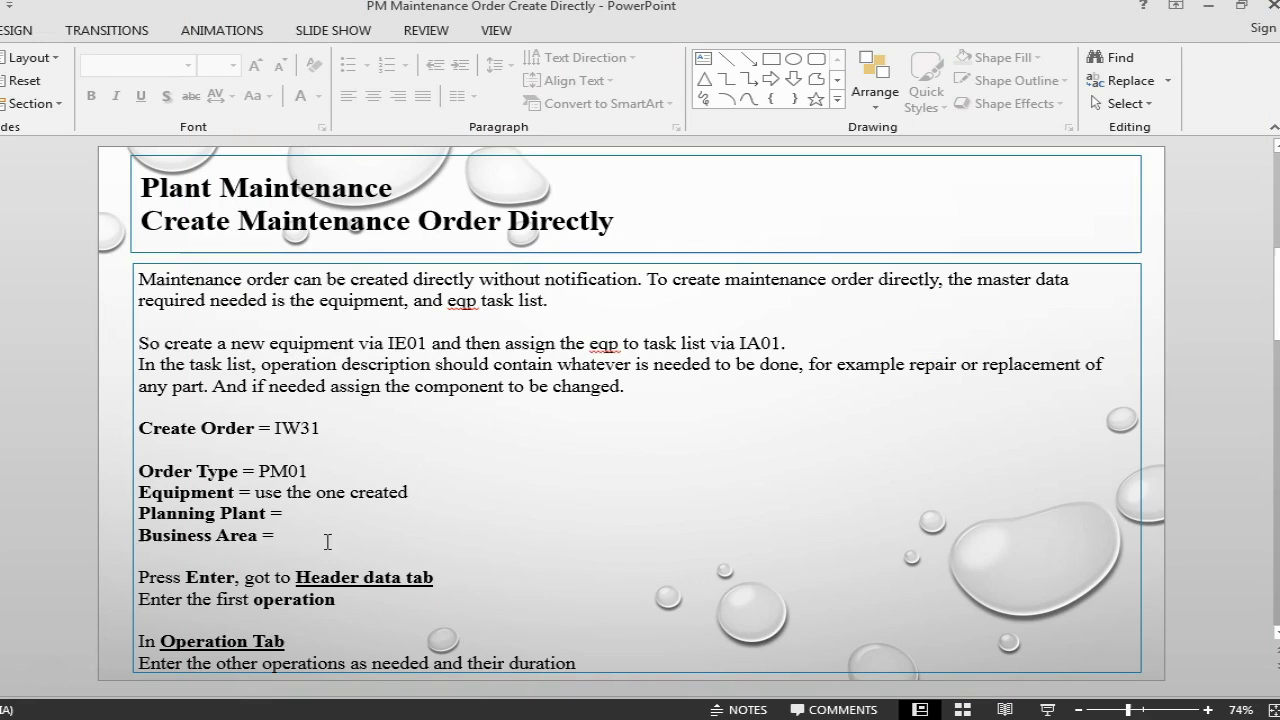
key(alt+Tab)
key(alt+Tab)
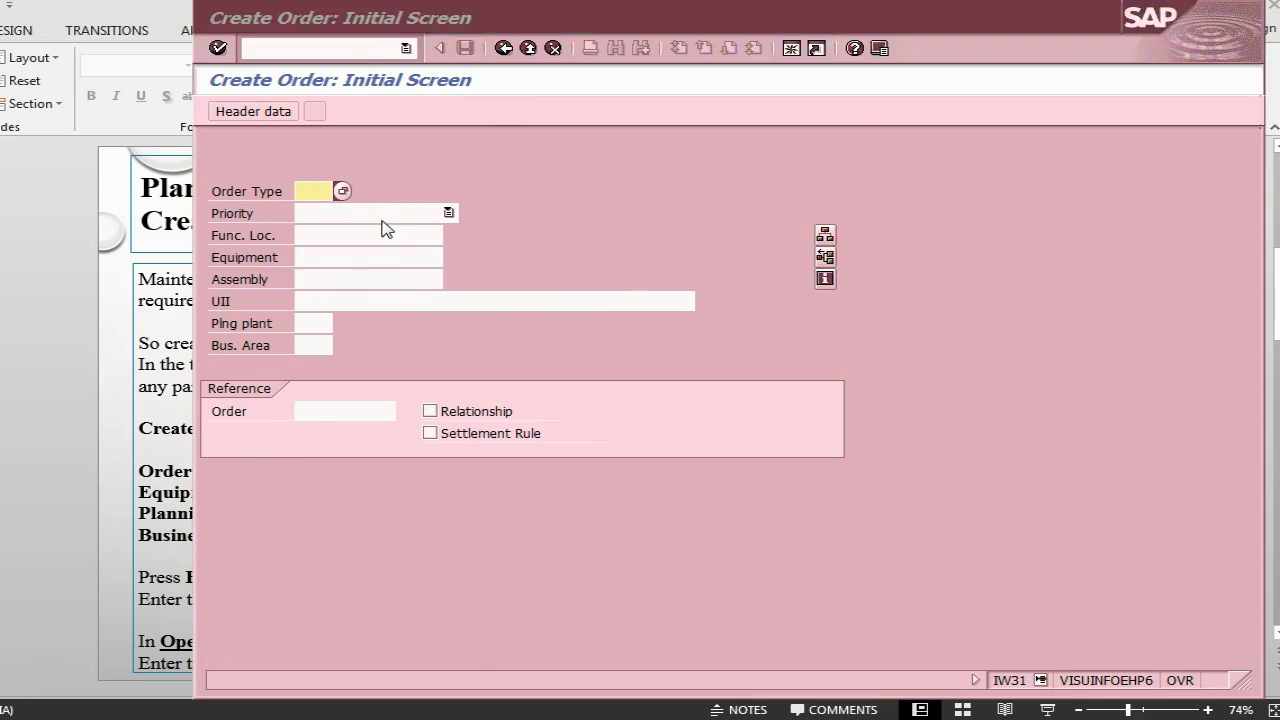
key(alt+Tab)
key(alt+Tab)
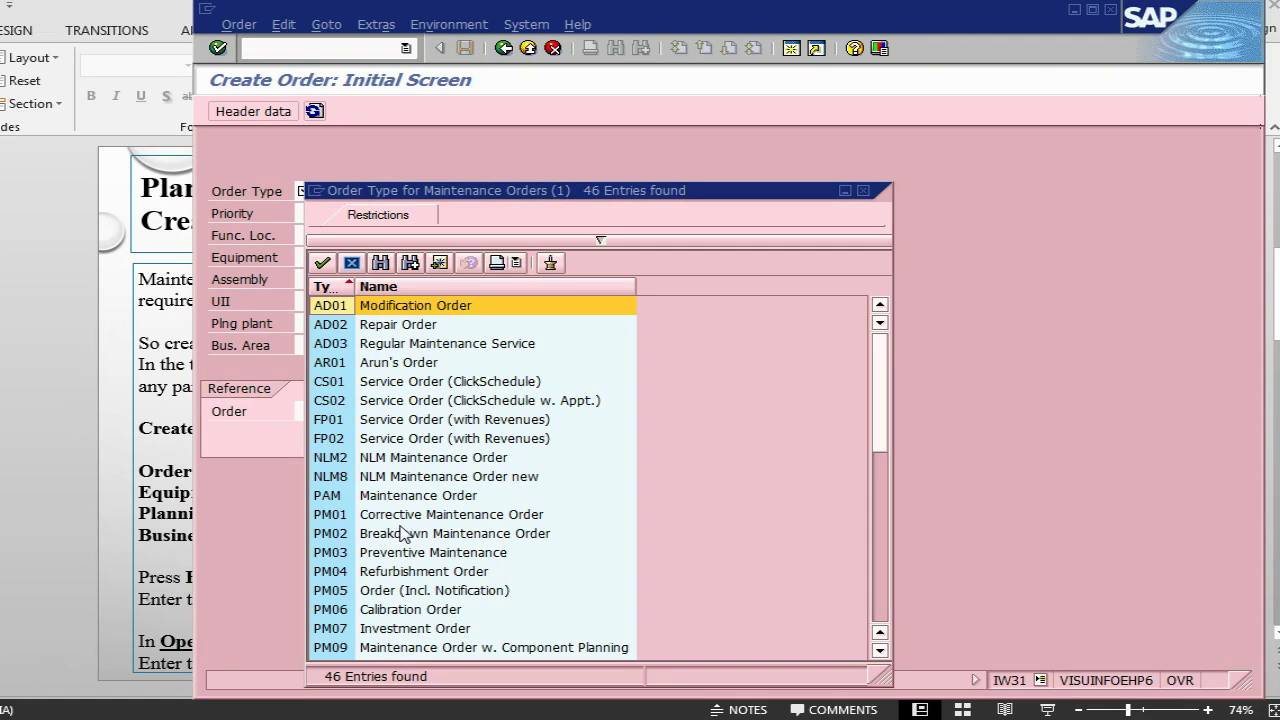
click(400, 514)
double_click(400, 514)
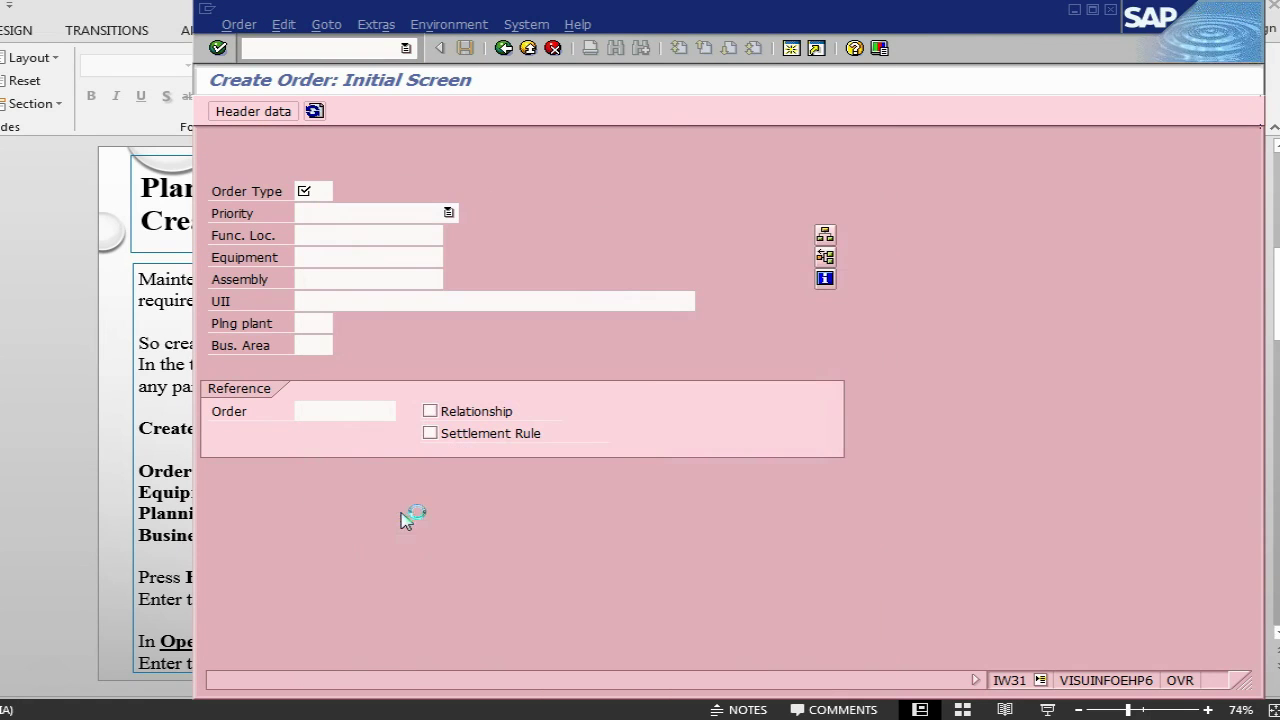
Enter ammoniamotor as the equipment for the new maintenance order.
click(330, 254)
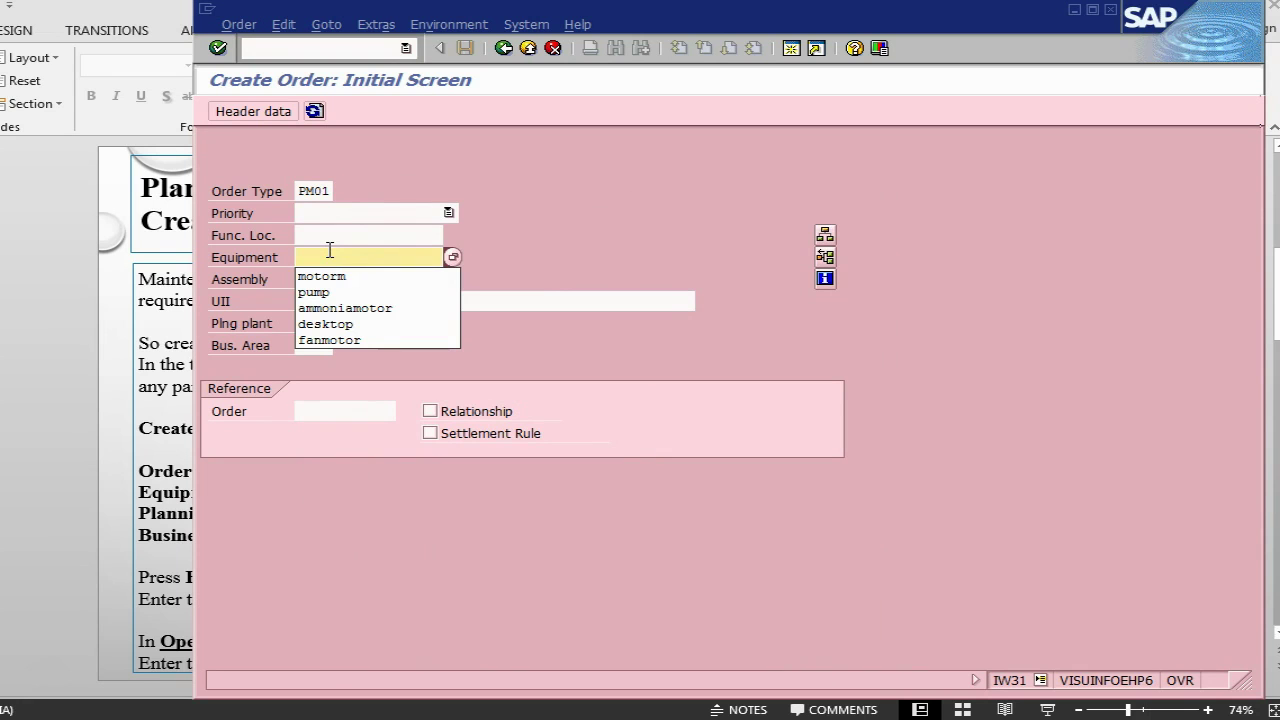
key(Down)
key(Down)
key(Down)
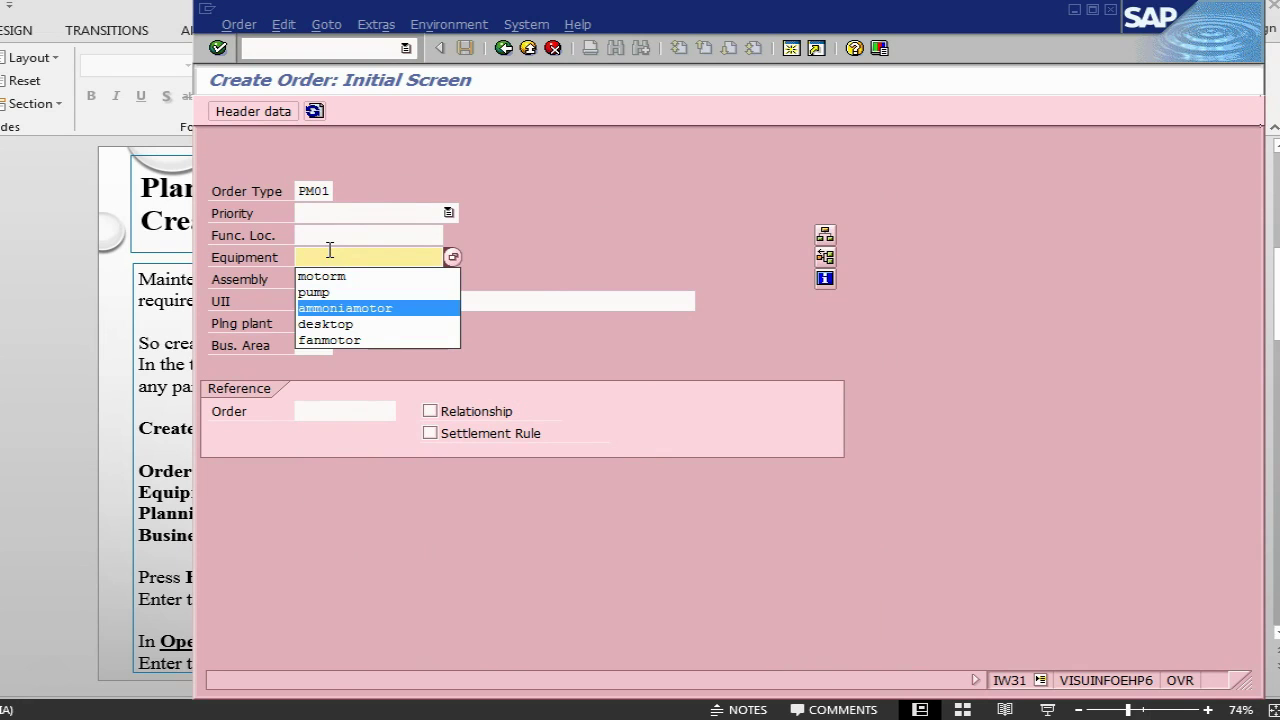
key(Return)
Set the planning plant and the business area to 1000 and continue to the order's header data.
key(Tab)
key(Tab)
key(Tab)
key(Down)
key(Return)
key(Tab)
key(Down)
key(Return)
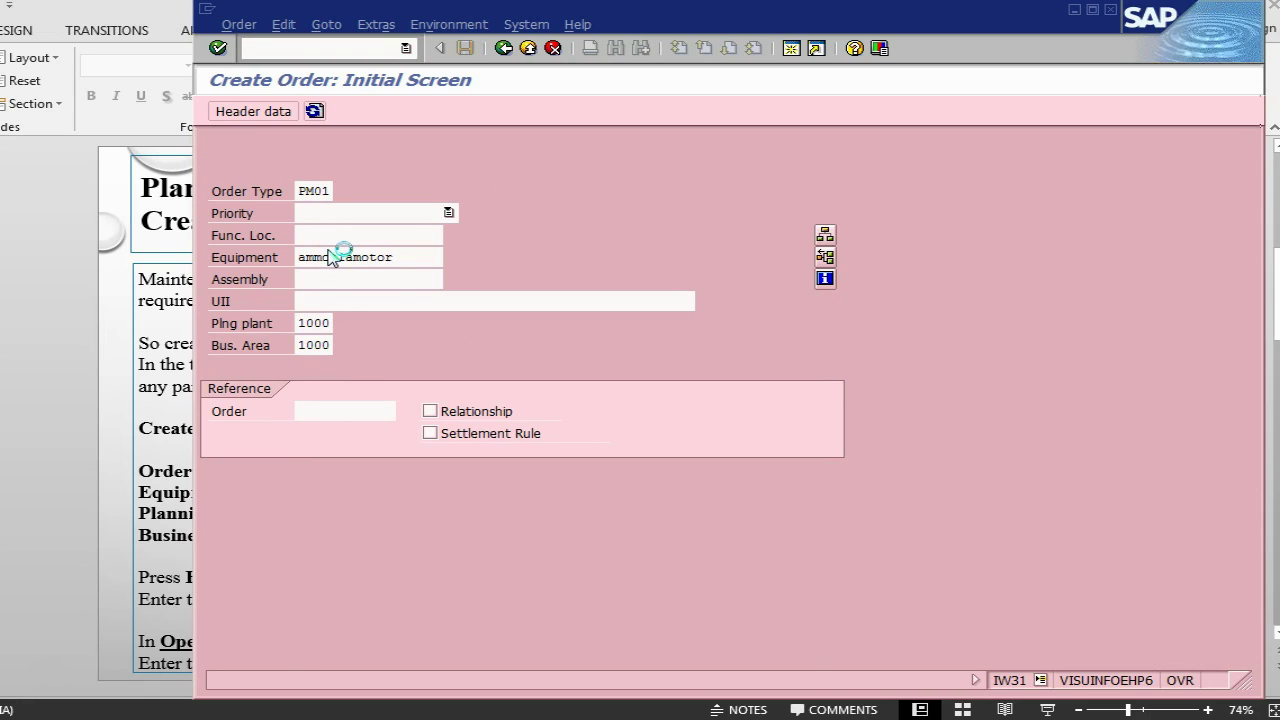
Check the instruction slide in PowerPoint and enter "gasket replacement" as the order's short text in the SAP header.
key(alt+Tab)
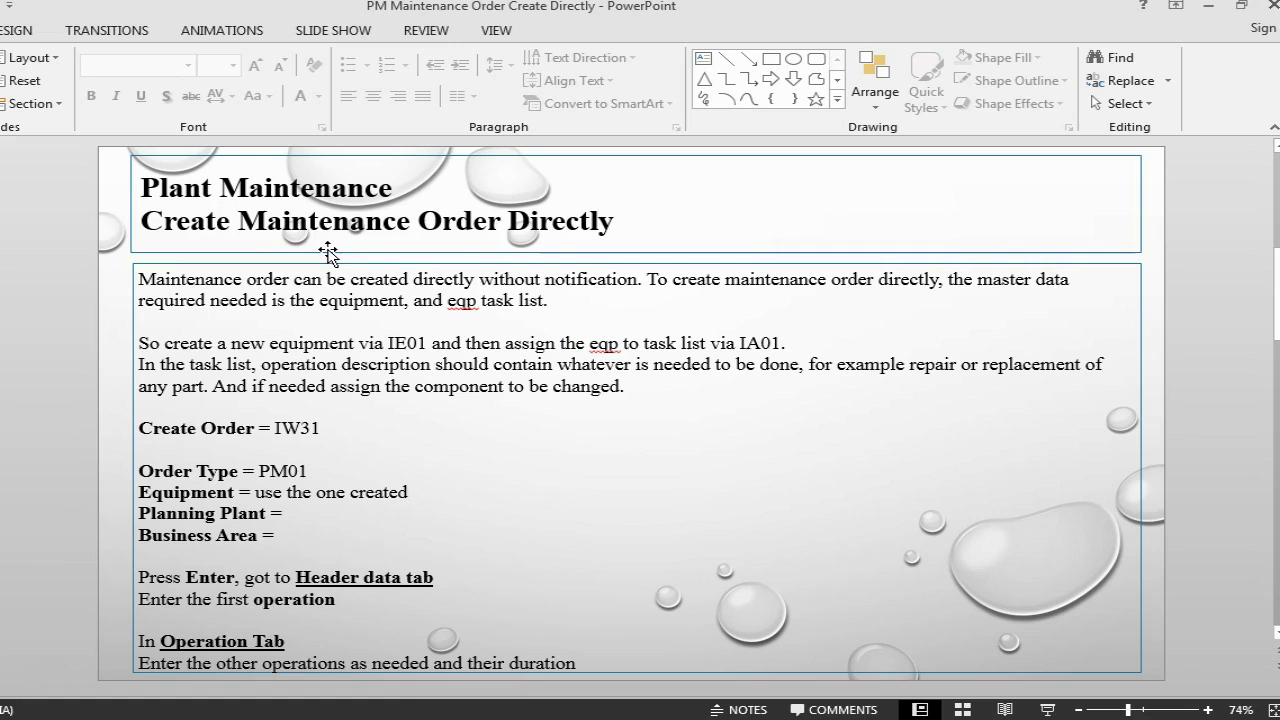
key(alt+Tab)
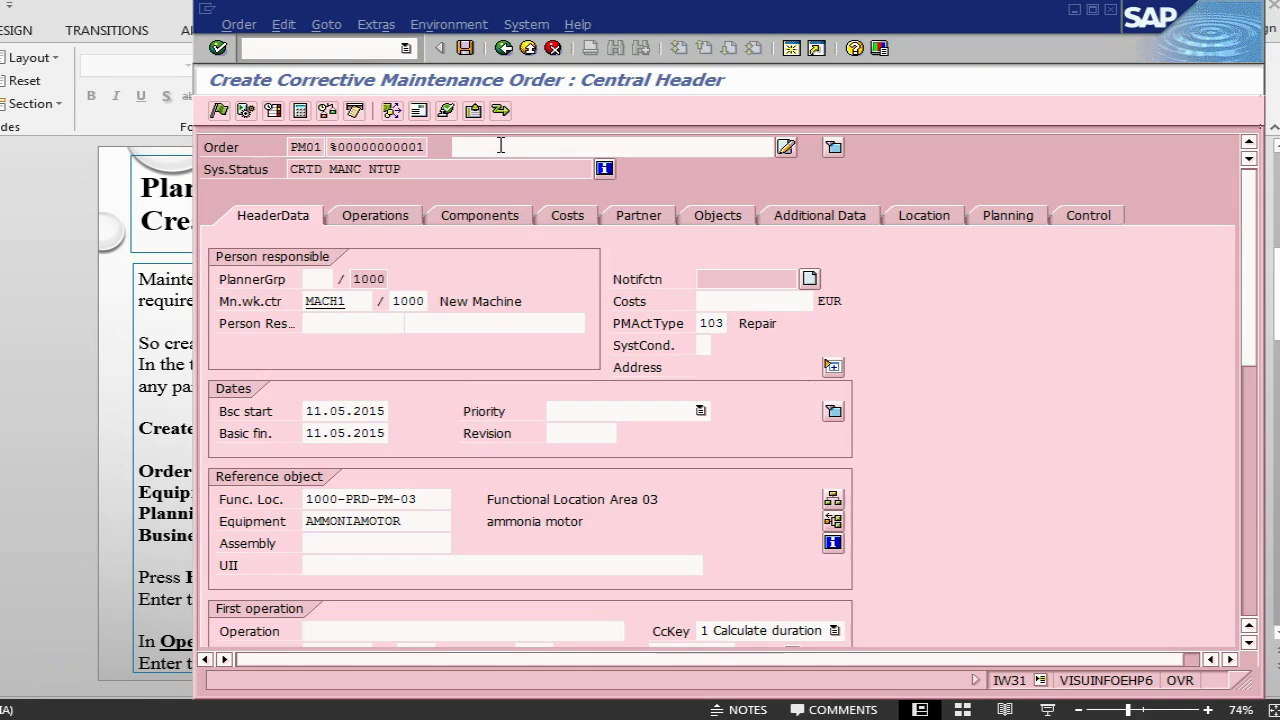
click(506, 147)
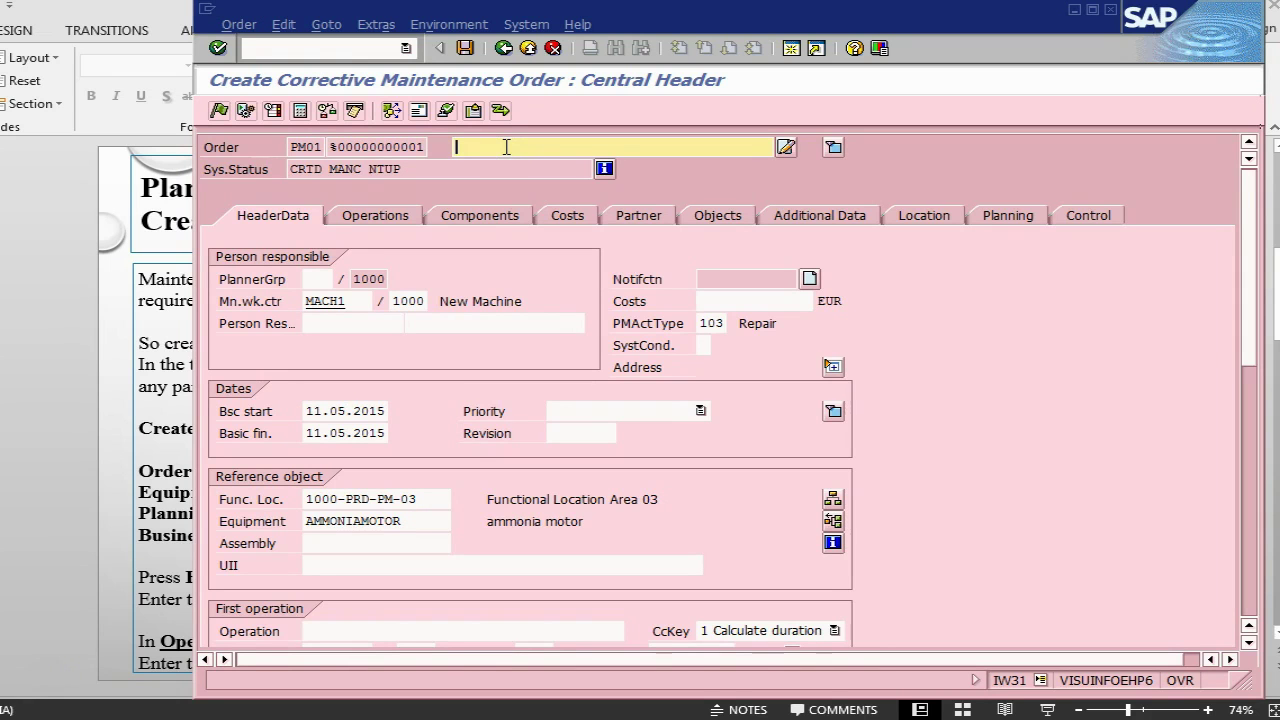
text(gasket replacement)
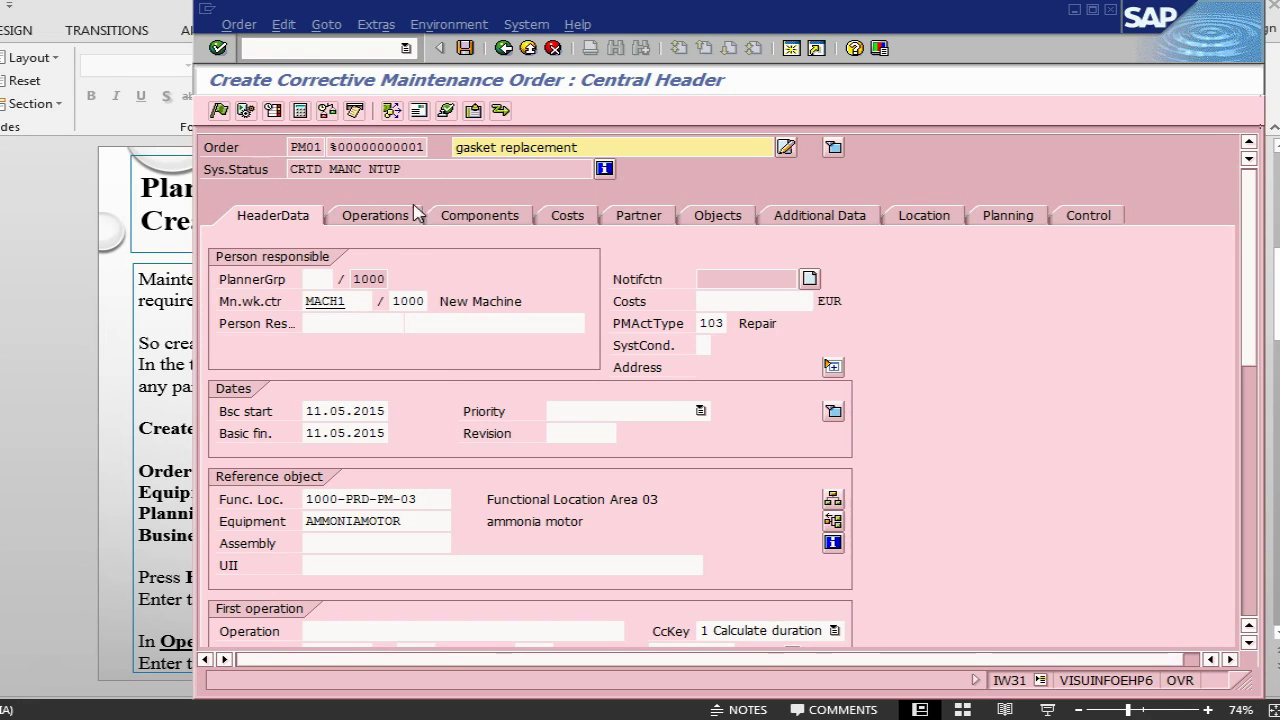
key(Return)
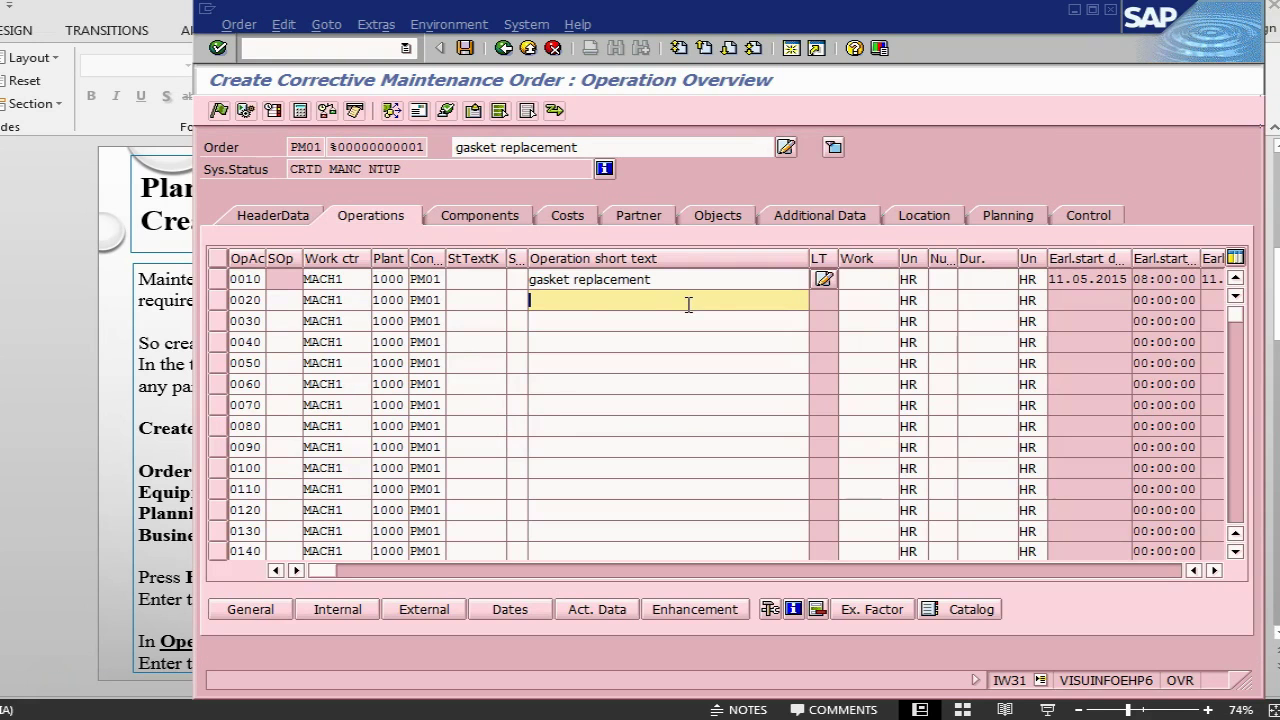
In operation 0010, gasket replacement, set the work to 2 HR, the number to 1 and the duration to 2 HR.
click(890, 280)
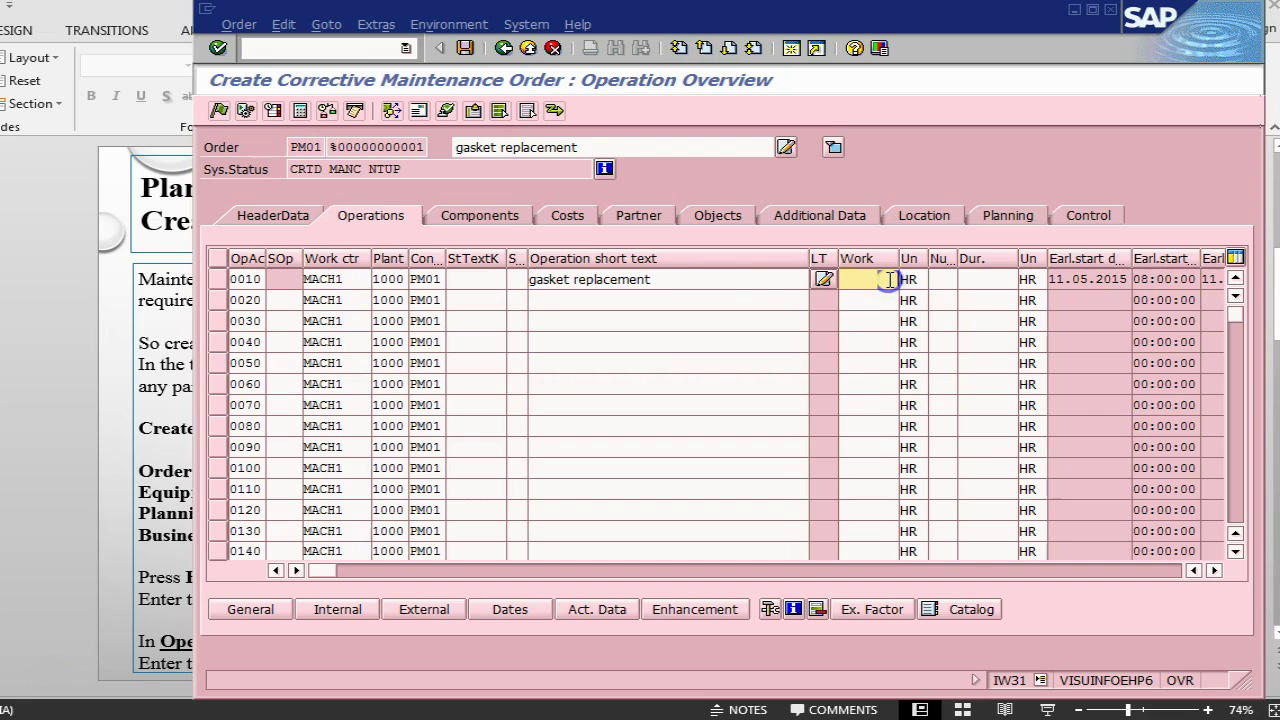
text(2)
click(948, 280)
text(1)
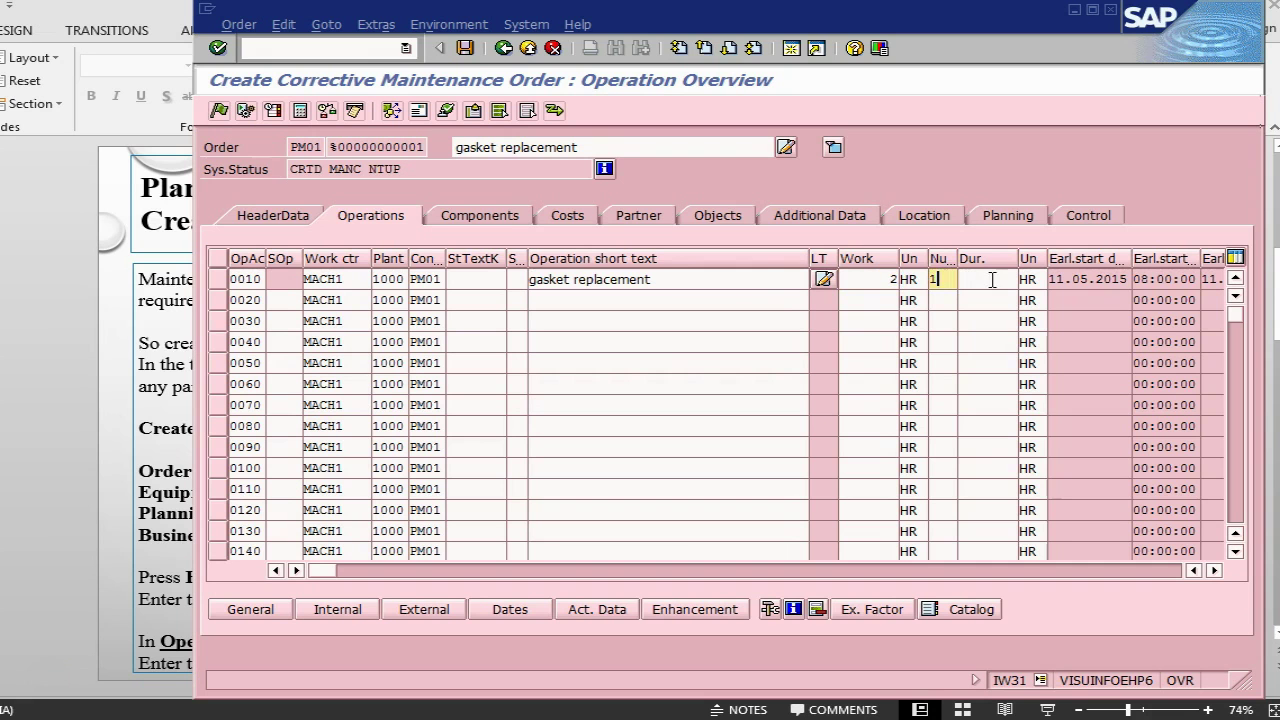
Consult the continuation slide in PowerPoint, and in the SAP order's component list enter o-ring for item 0010 and gas for item 0020.
key(alt+Tab)
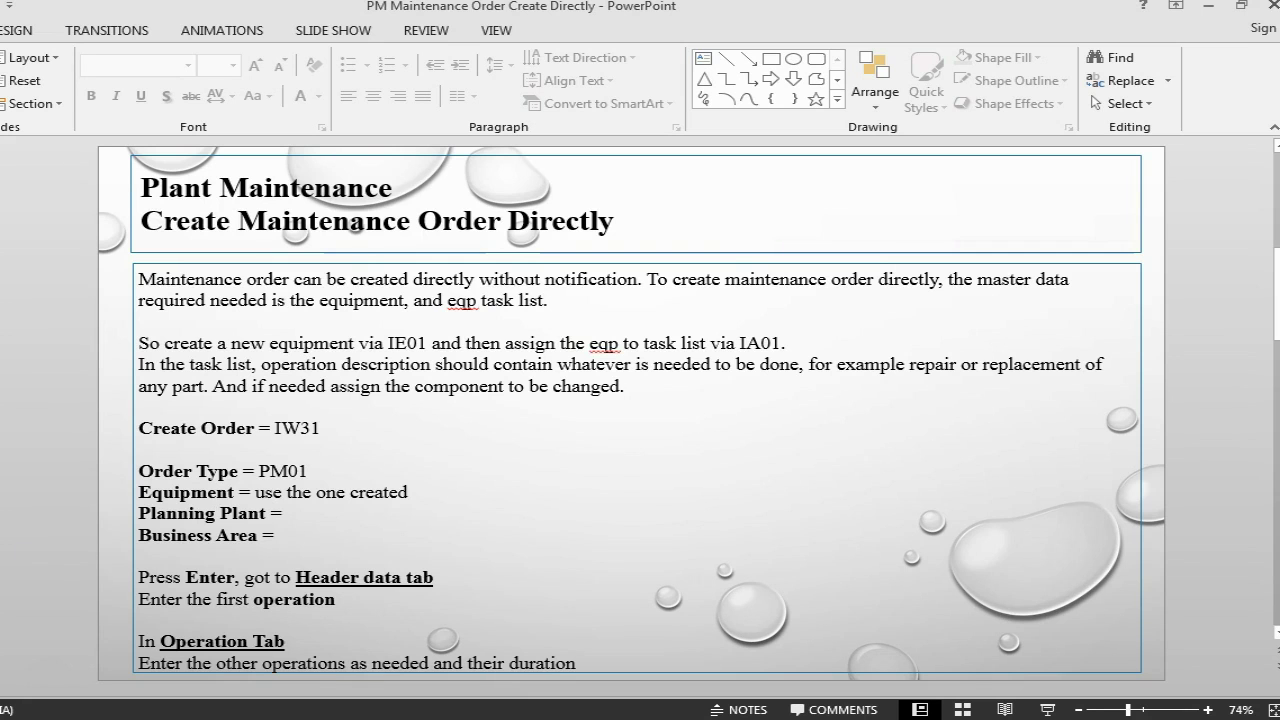
scroll(313, 465, down, 3)
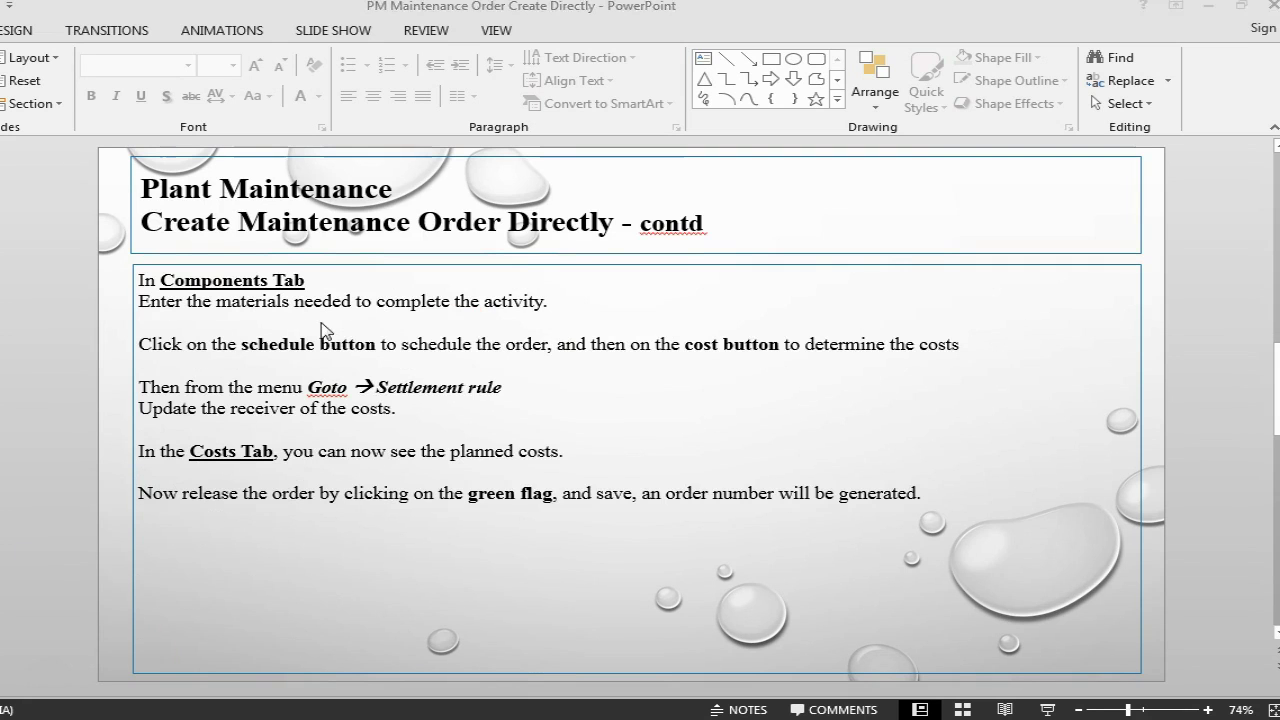
key(alt+Tab)
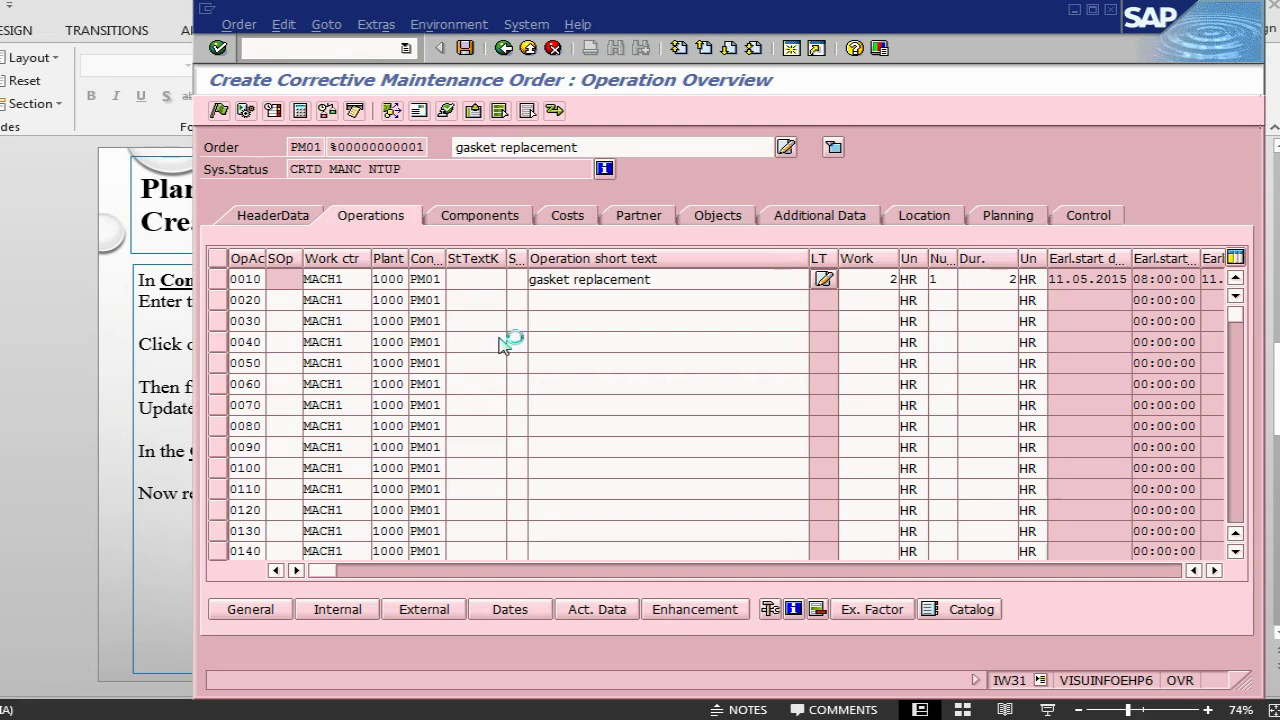
key(ctrl+Page_Down)
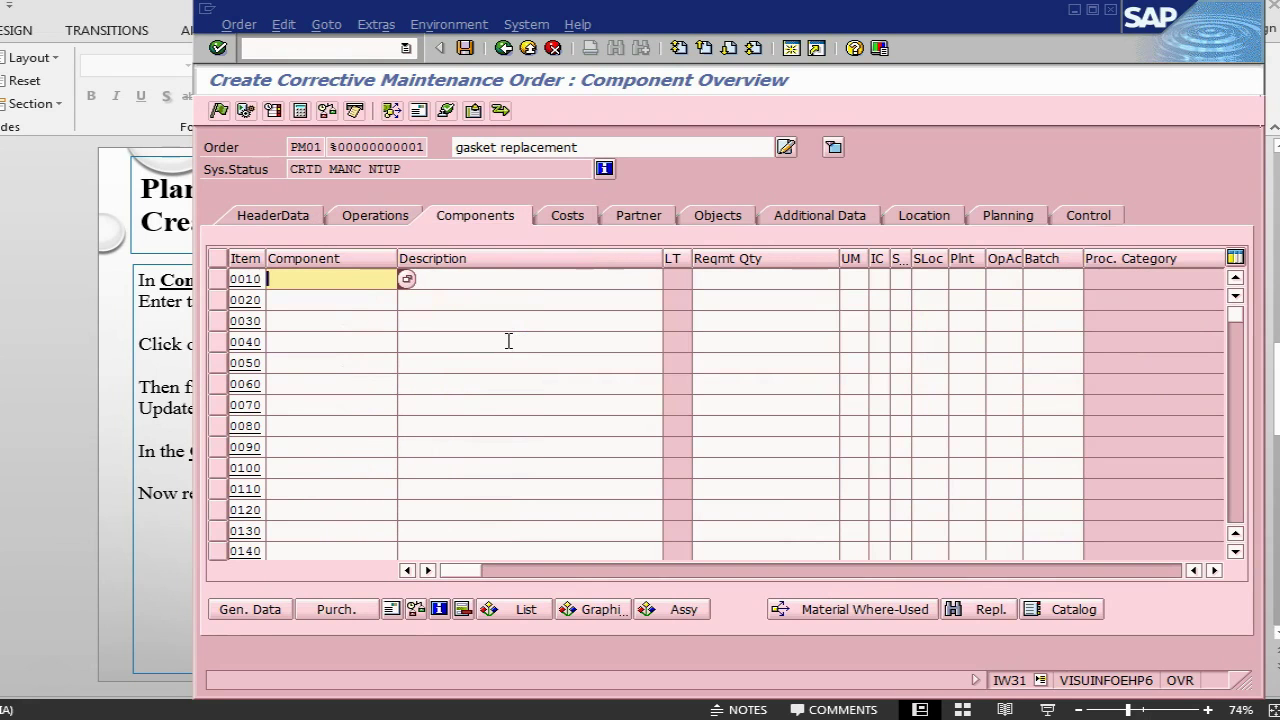
text(o)
key(Return)
click(361, 301)
text(gas)
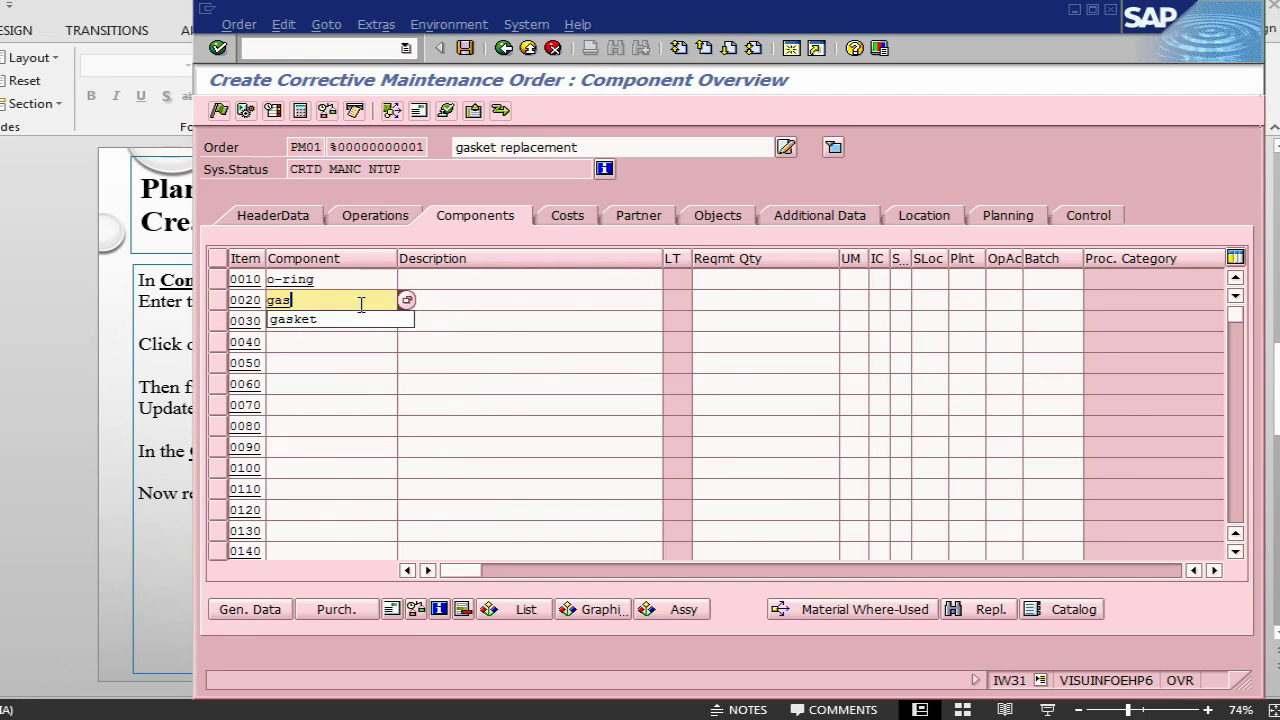
key(Return)
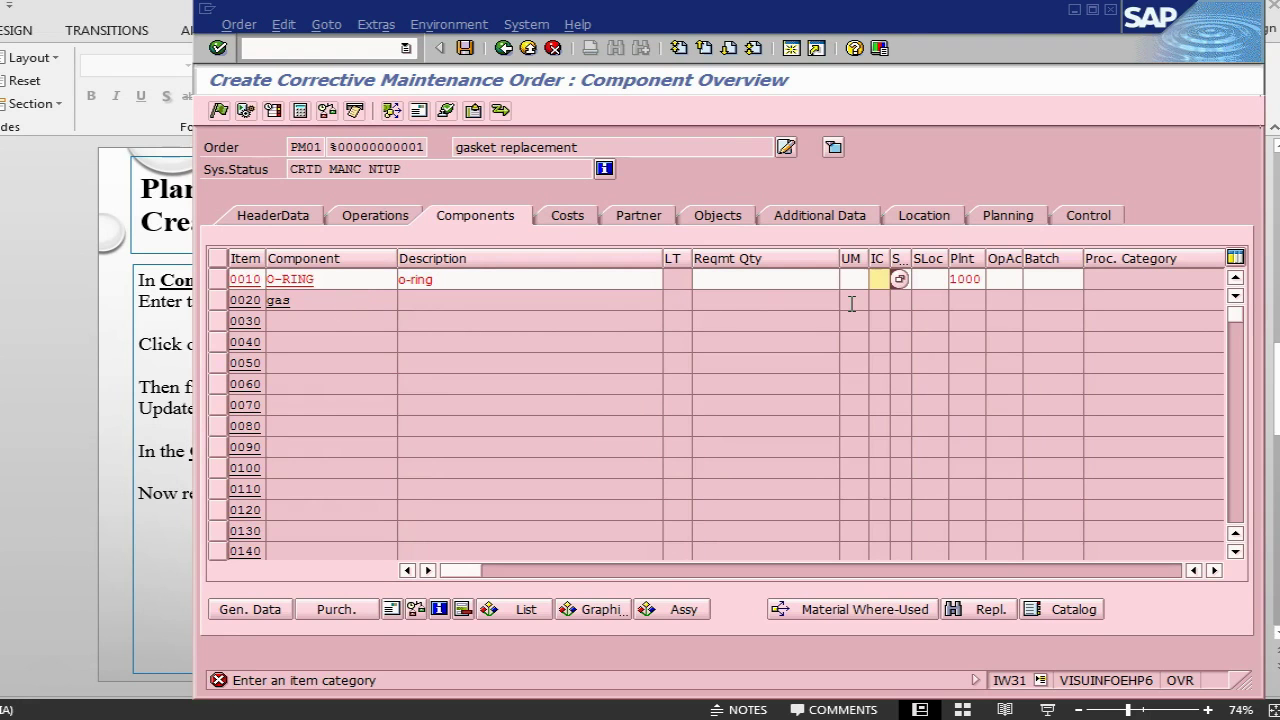
Set the o-ring component's item category to L and its storage location to 0001.
text(1)
click(929, 279)
text(0001)
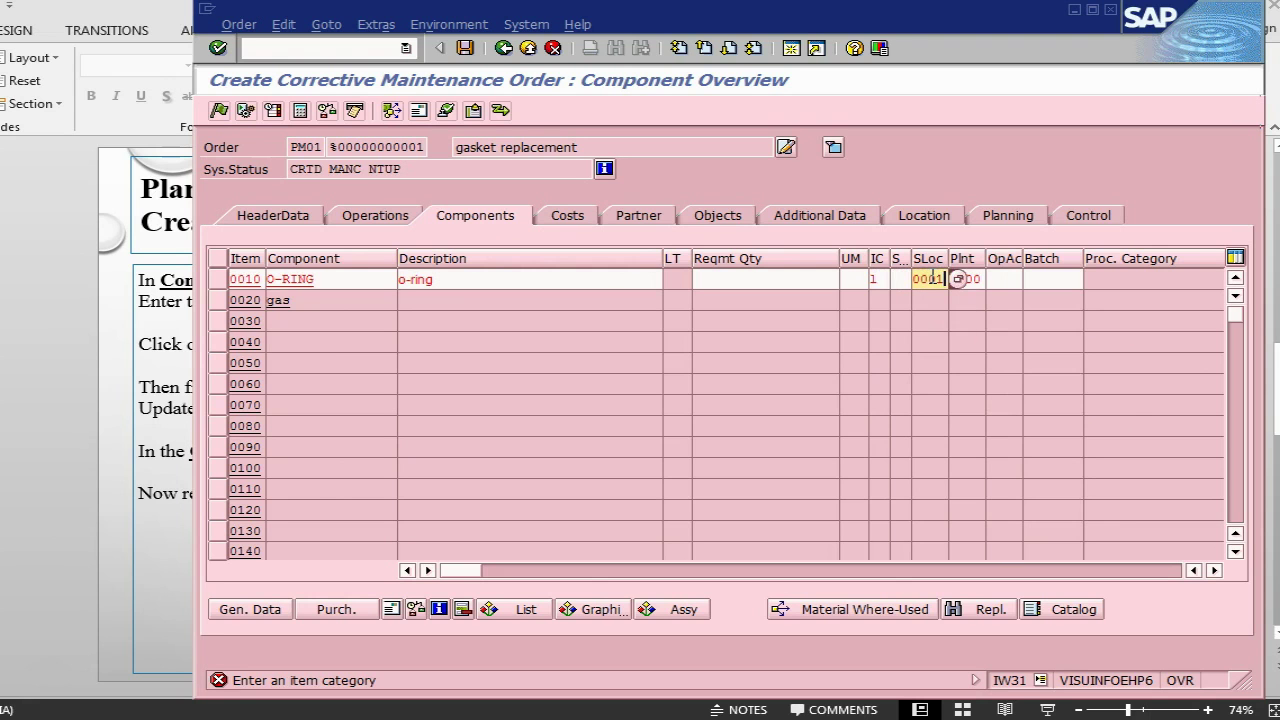
key(Return)
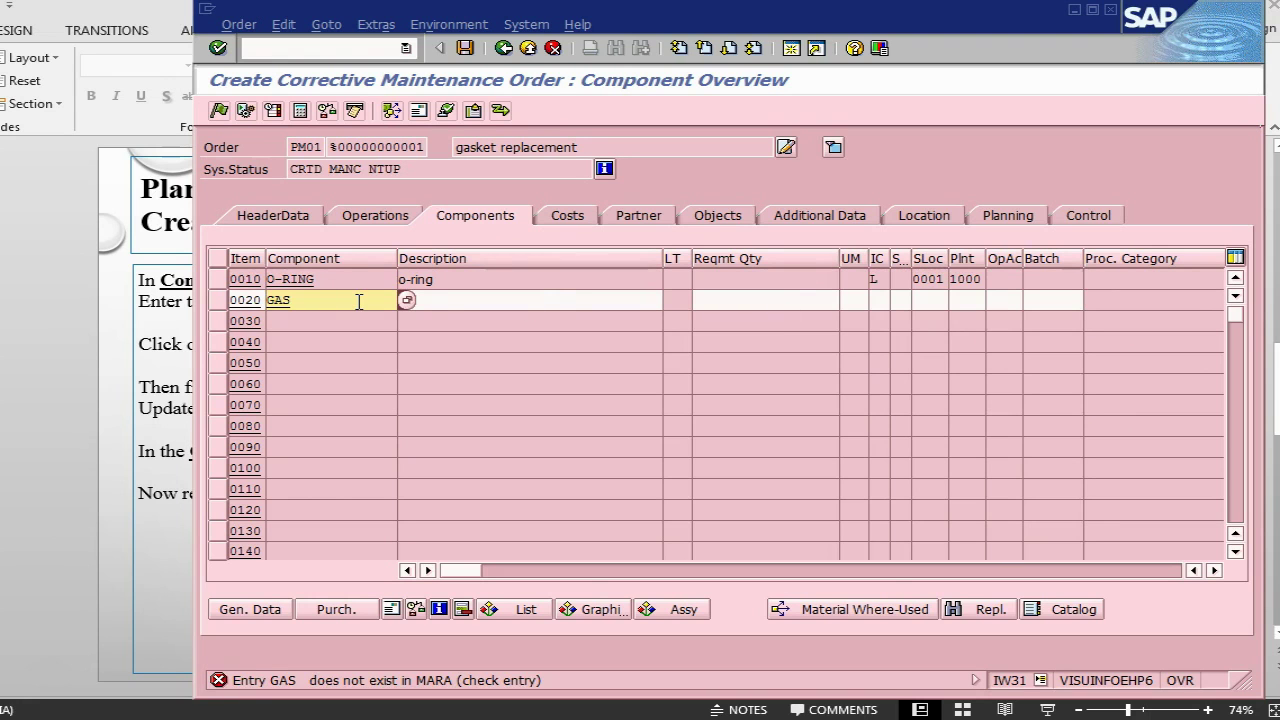
Correct component item 0020 to gasket, with requirement quantity 5, item category L and storage location 0001.
text(gasket)
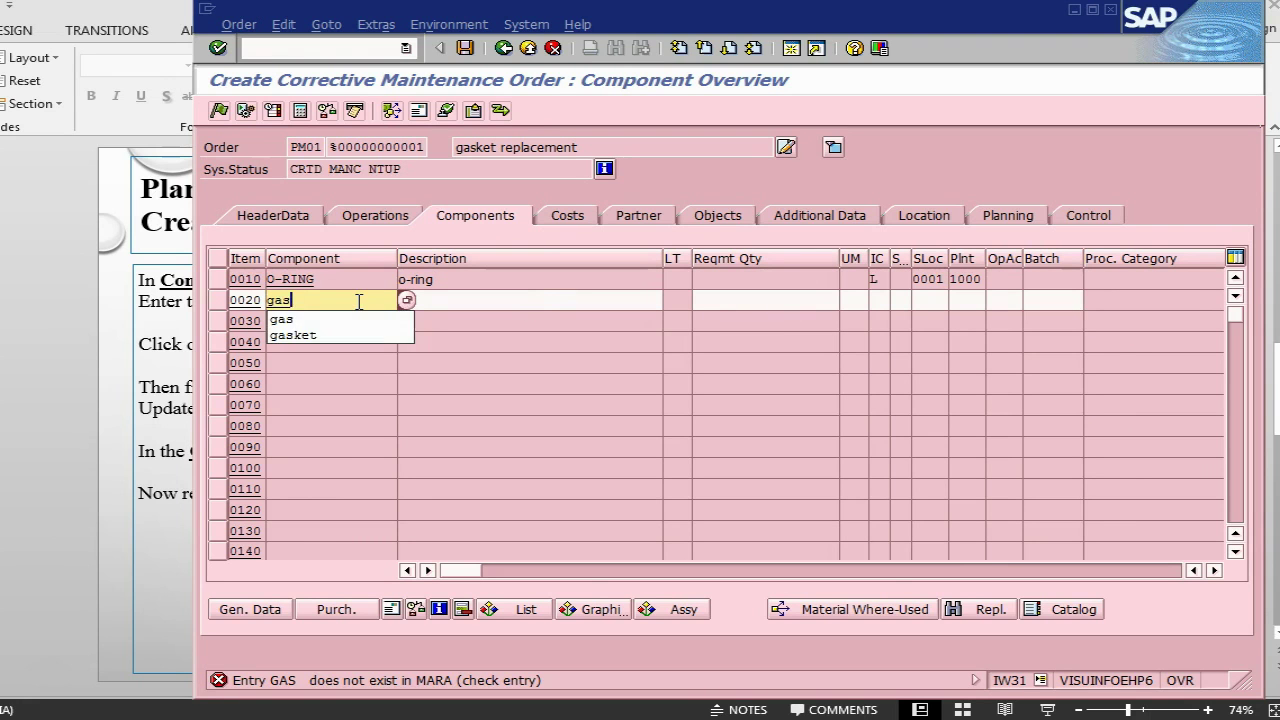
click(785, 302)
text(5)
key(Return)
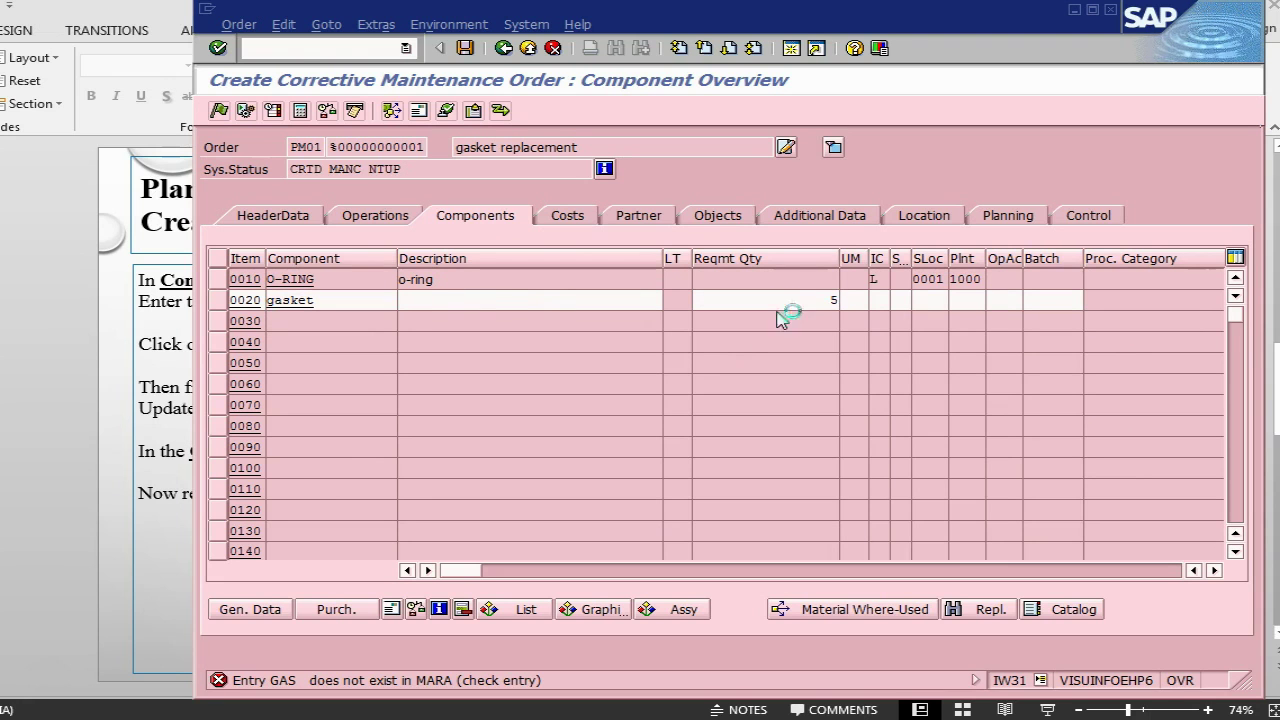
text(1)
click(930, 300)
text(0001)
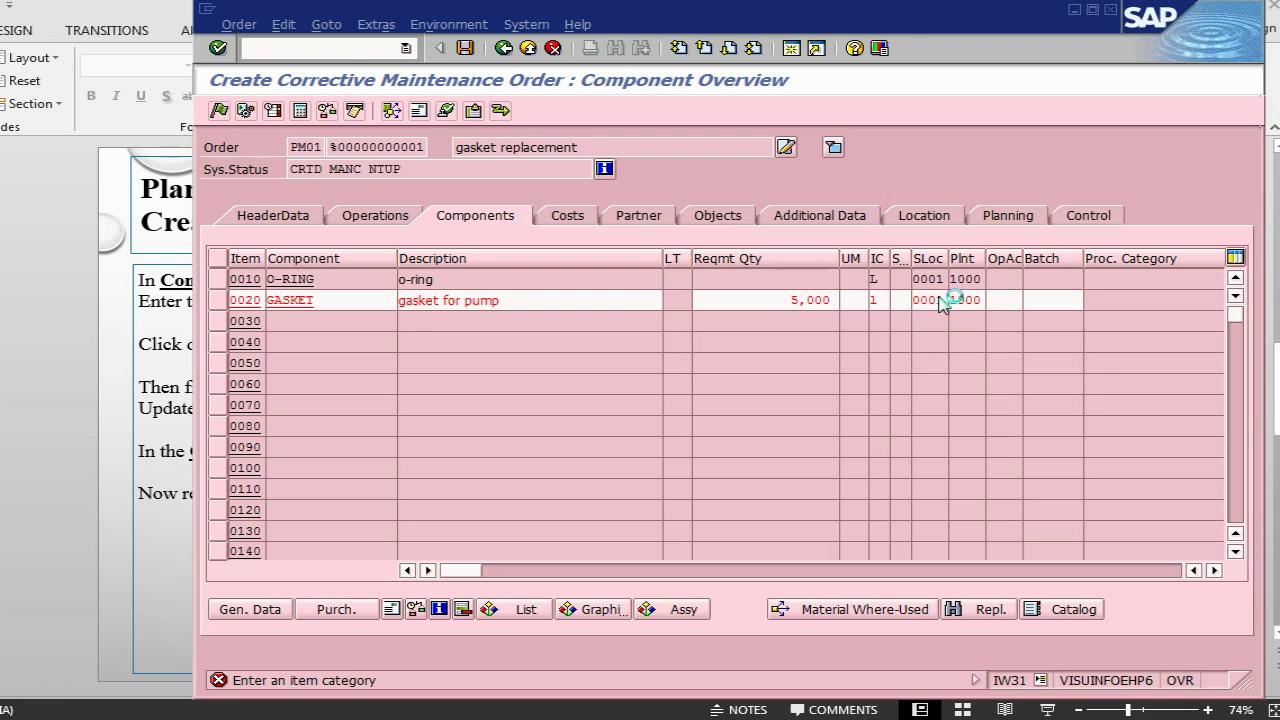
key(Return)
Set the o-ring component's requirement quantity to 5 and check the PowerPoint slide for the scheduling and costing instructions.
click(826, 280)
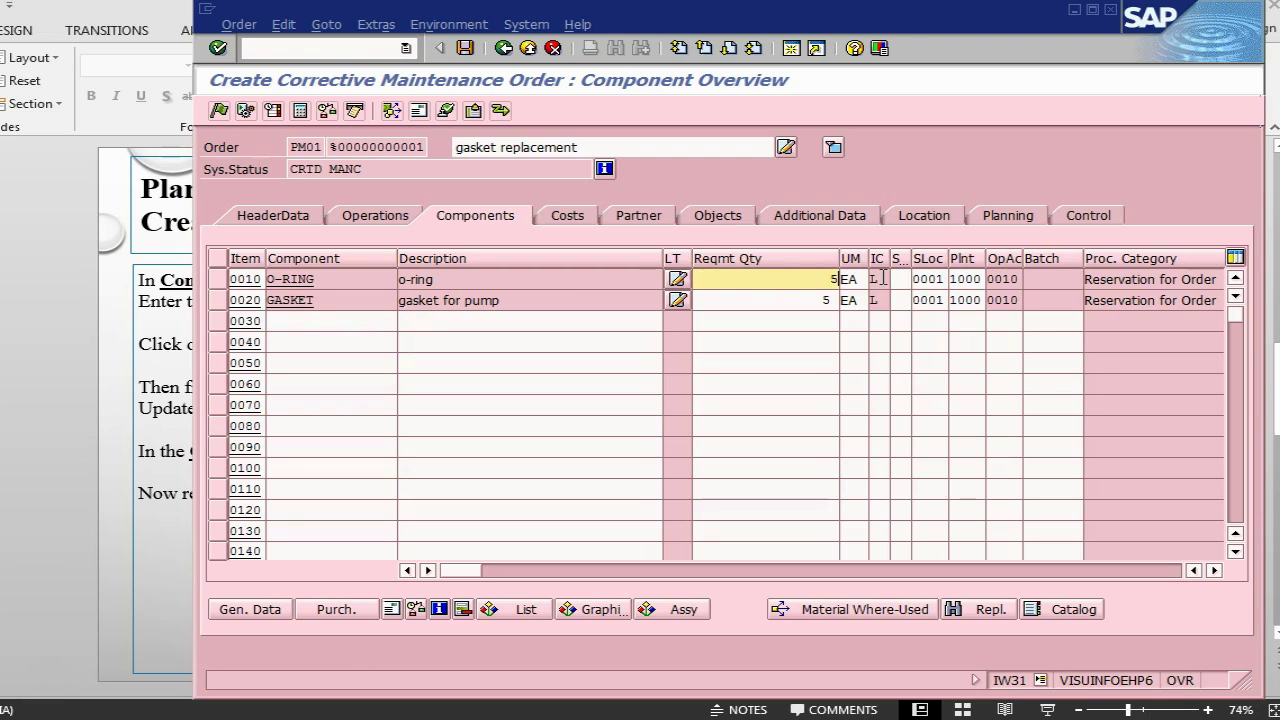
key(Return)
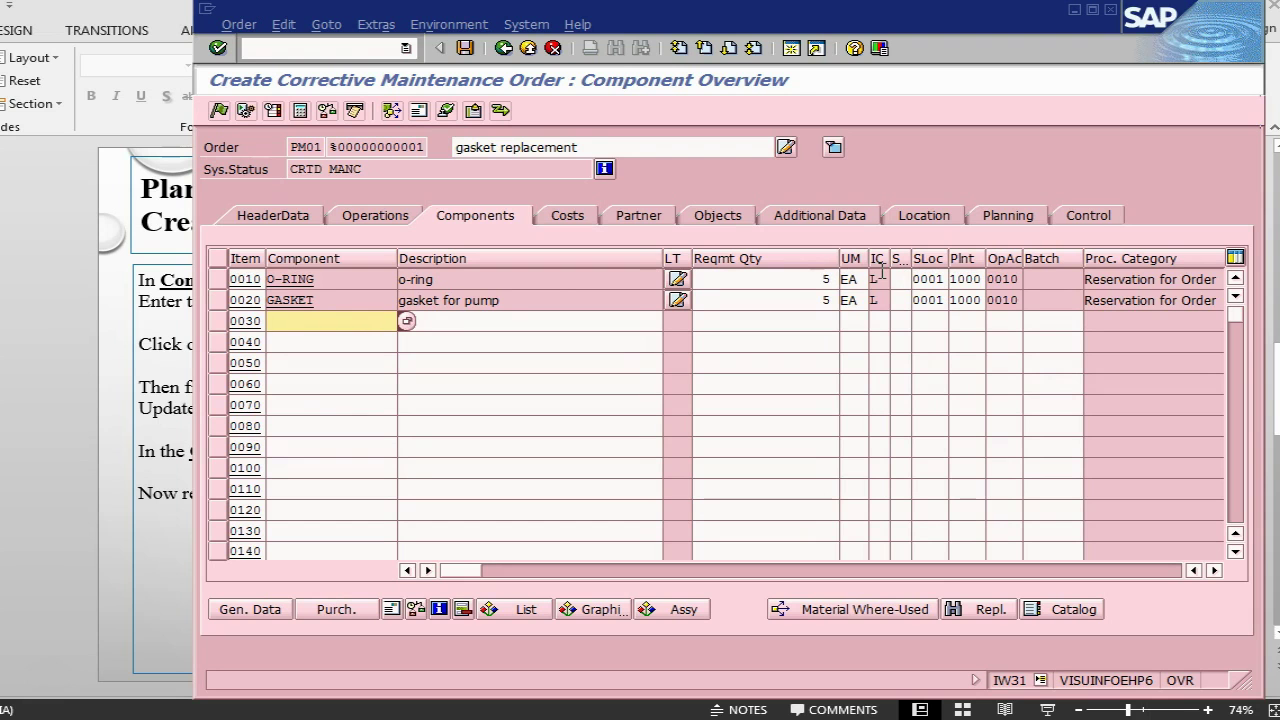
key(alt+Tab)
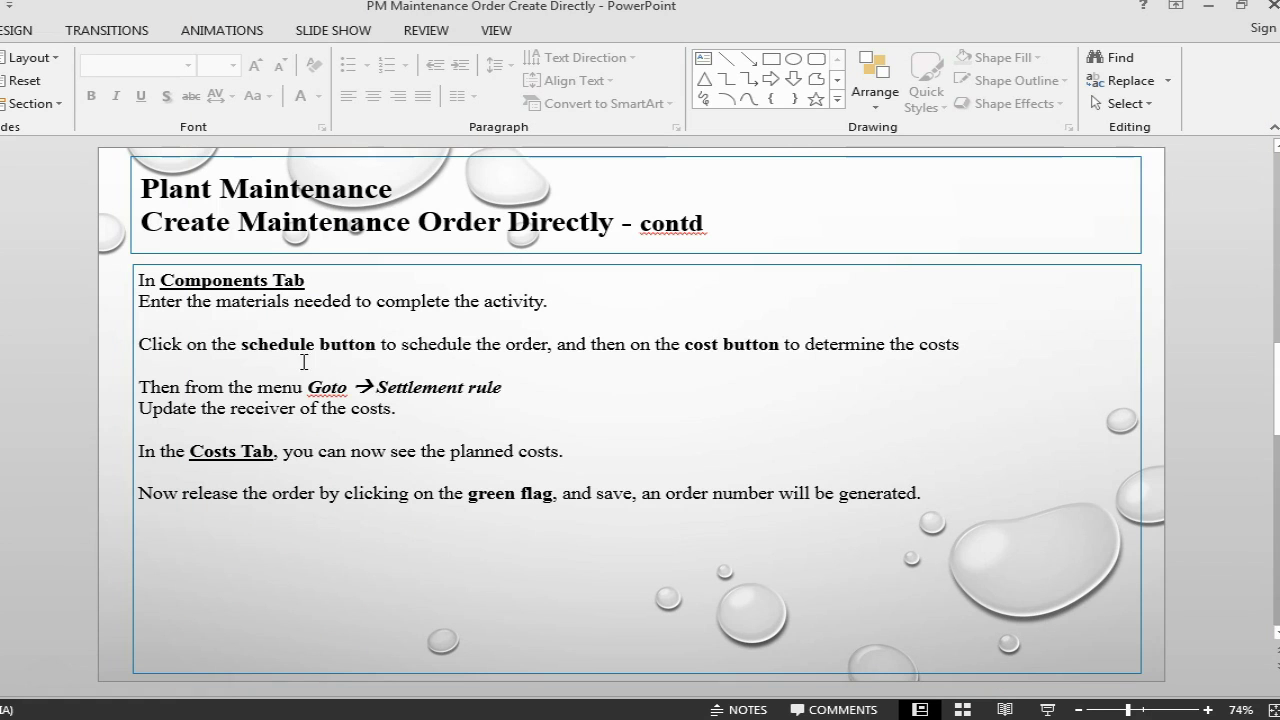
key(alt+Tab)
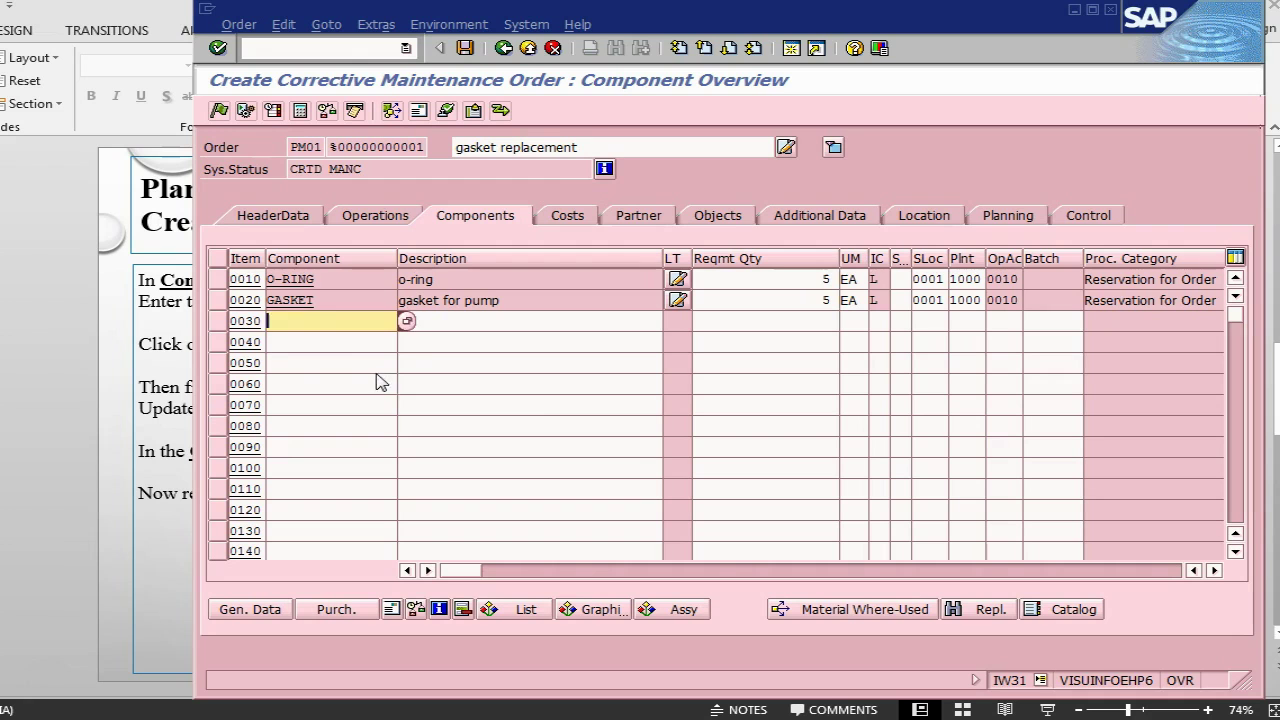
Maintain the order's settlement rule with default distribution rules from the header data, and return to the order's central header.
click(292, 216)
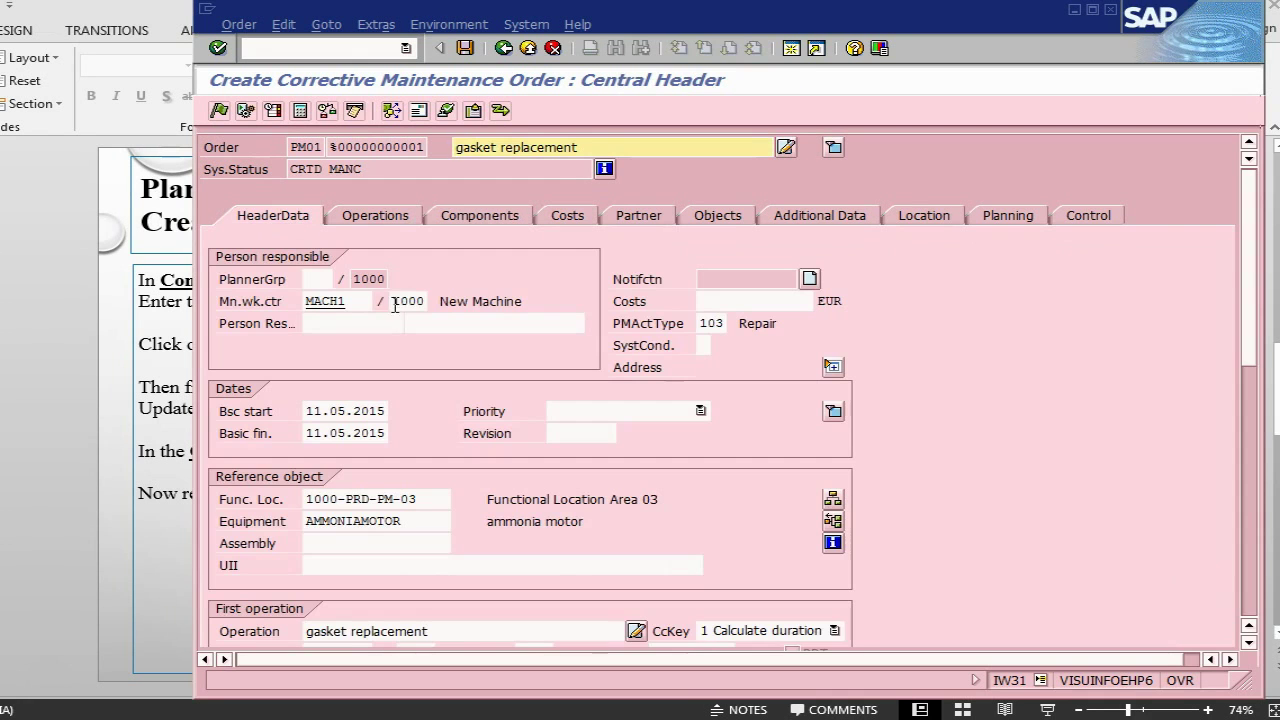
click(327, 24)
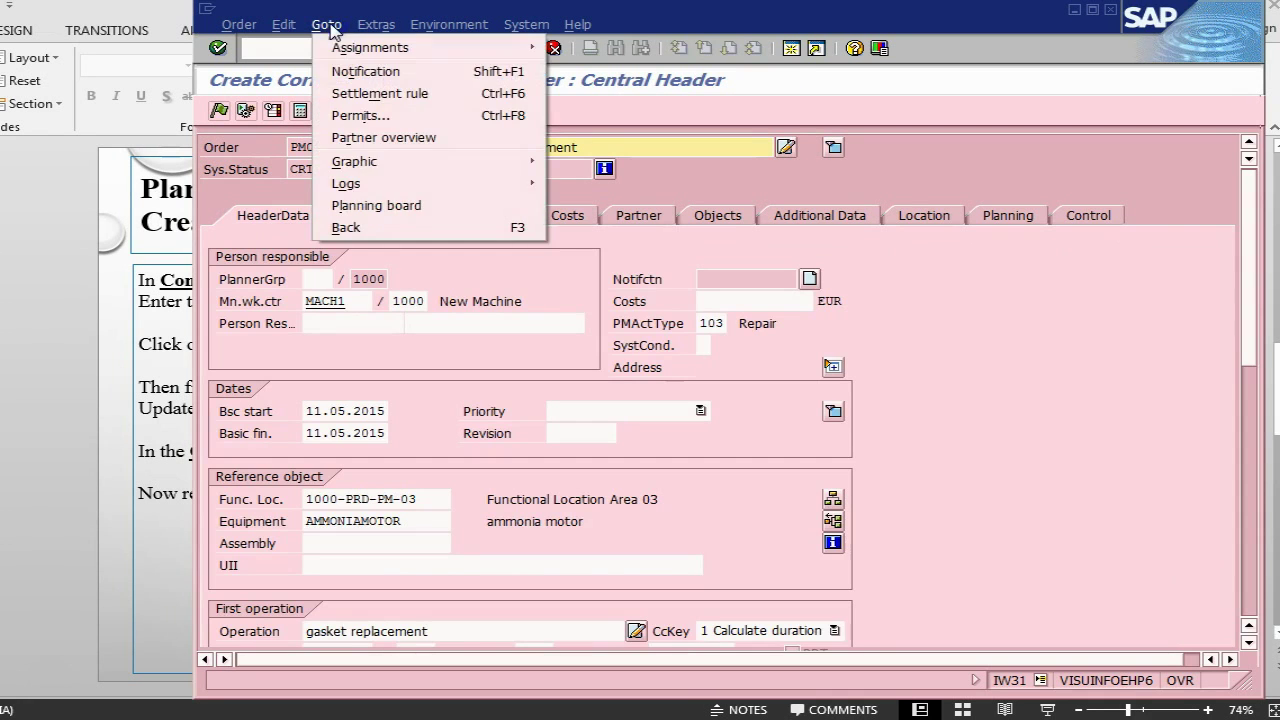
click(355, 93)
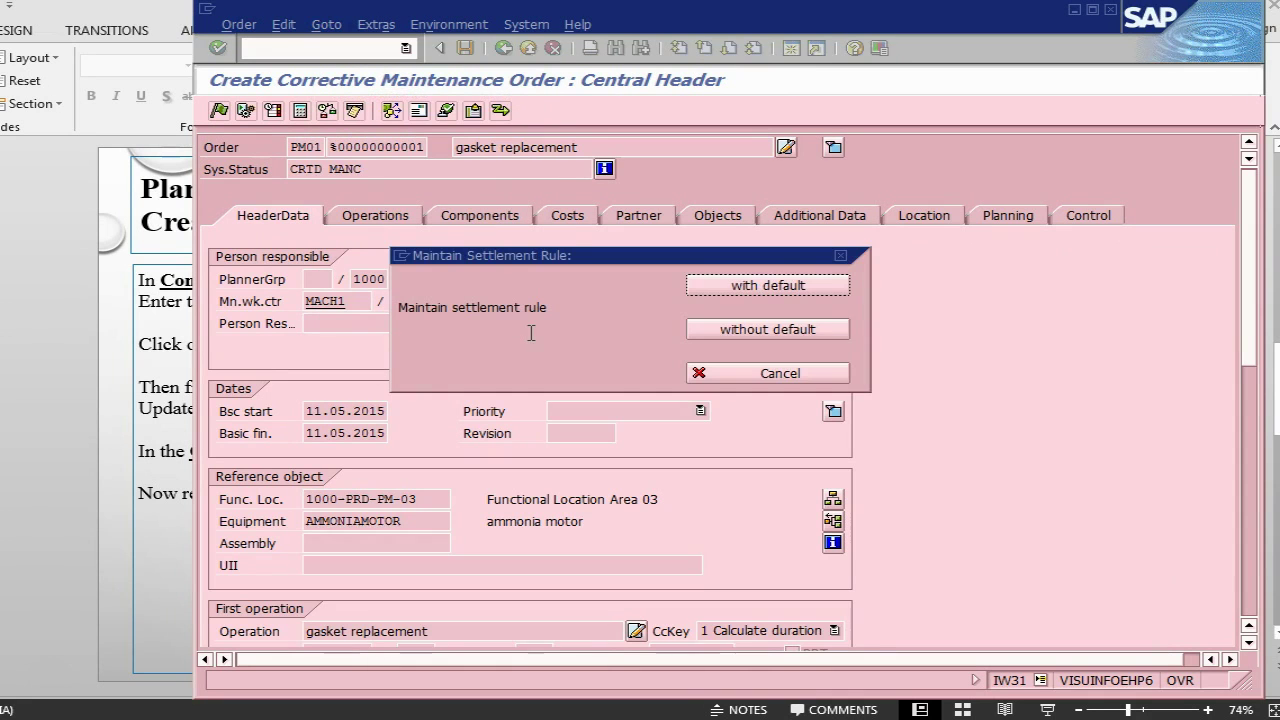
click(748, 285)
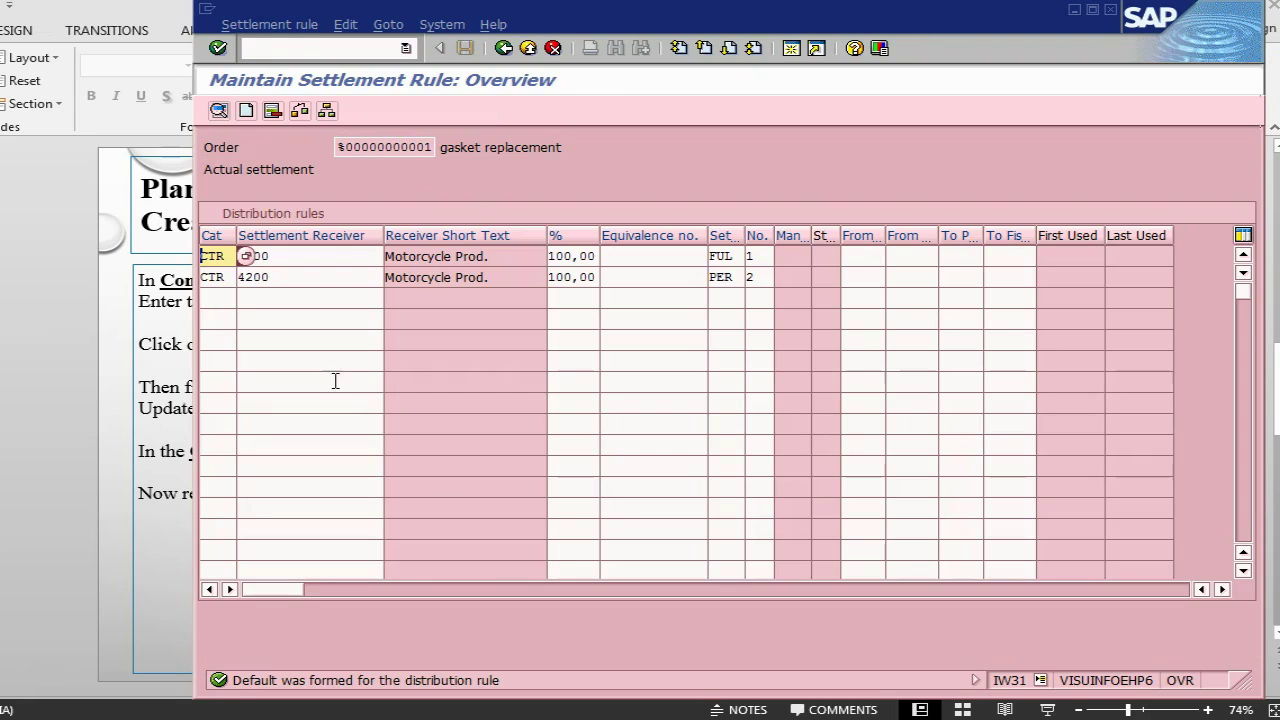
click(313, 255)
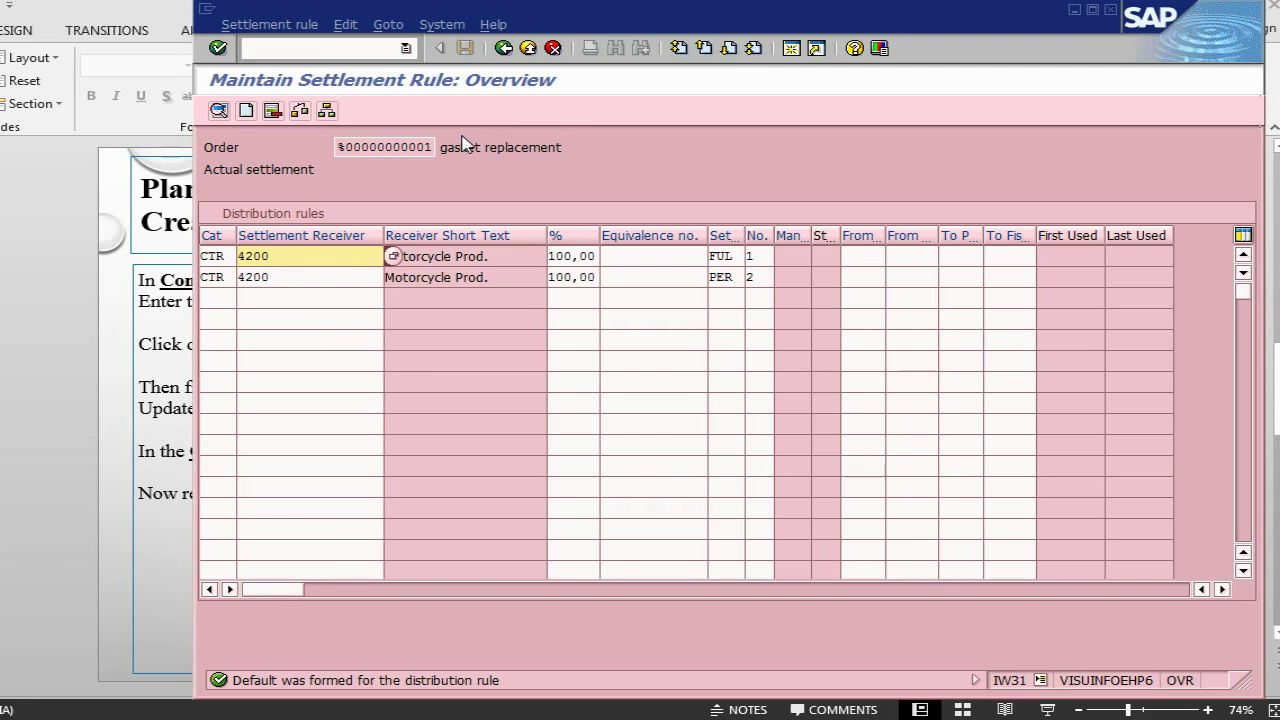
click(503, 48)
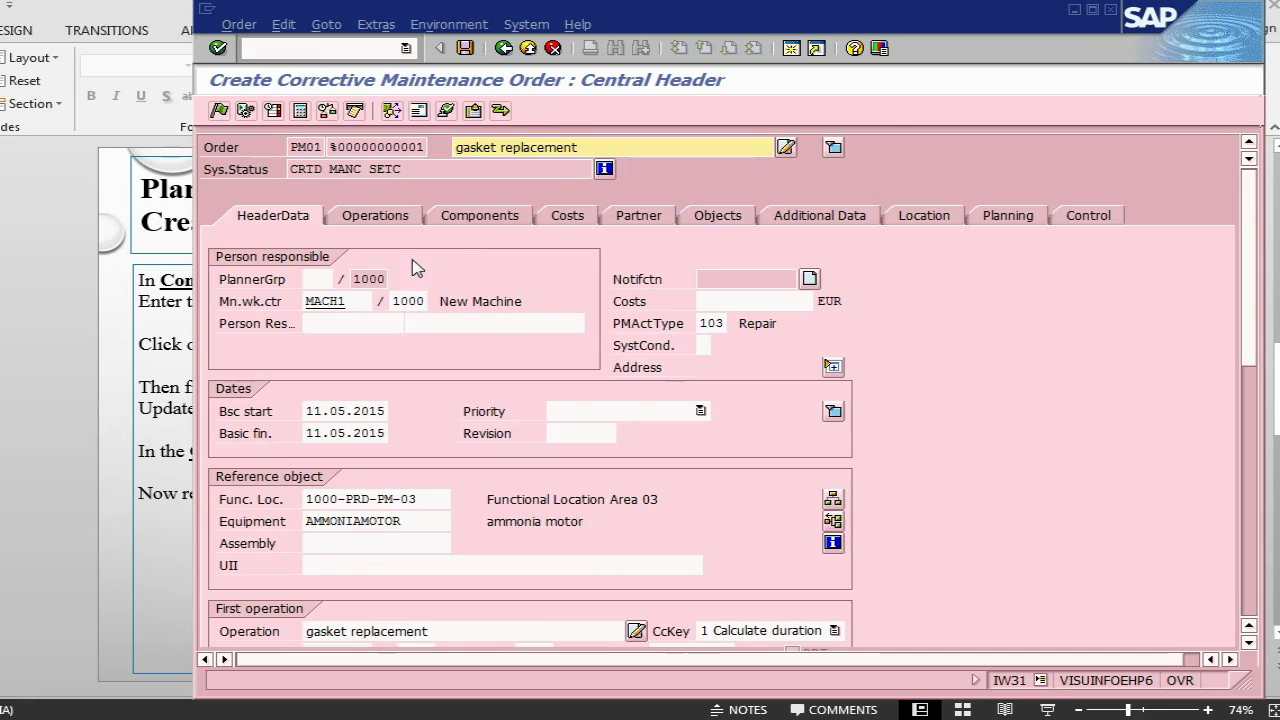
Consult the scheduling instructions on the PowerPoint slide and schedule the maintenance order in SAP.
key(alt+Tab)
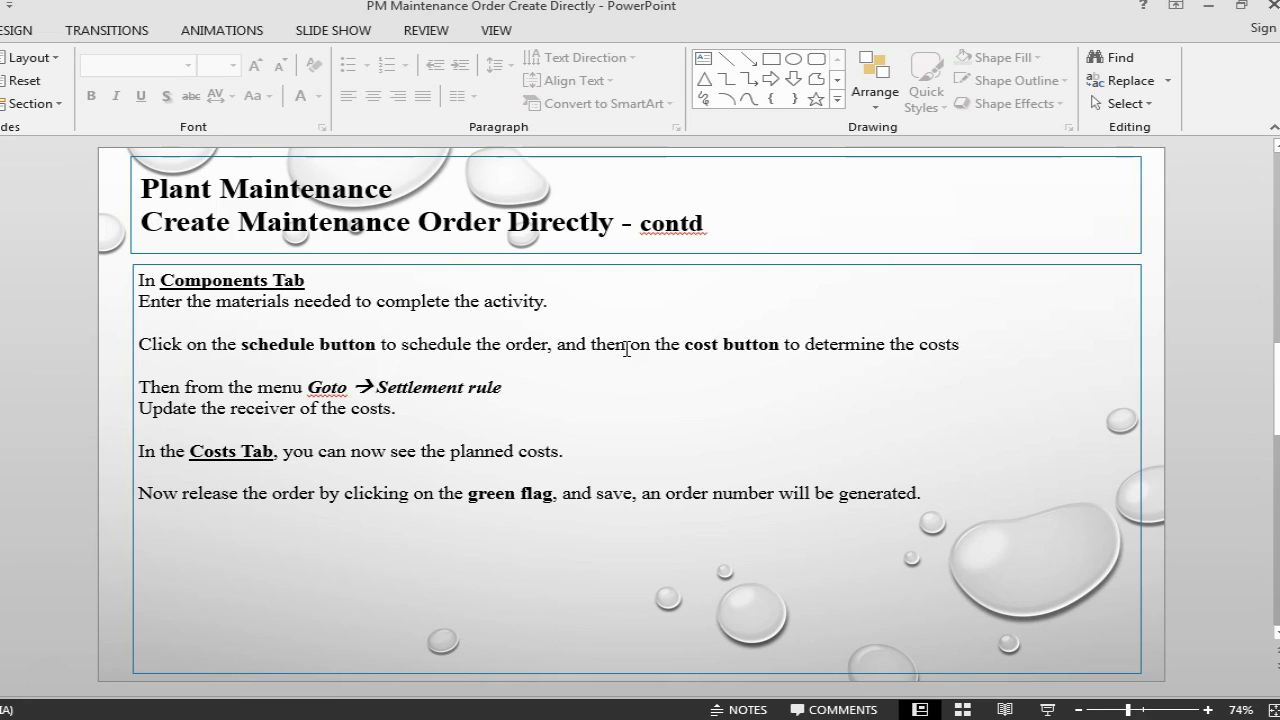
key(alt+Tab)
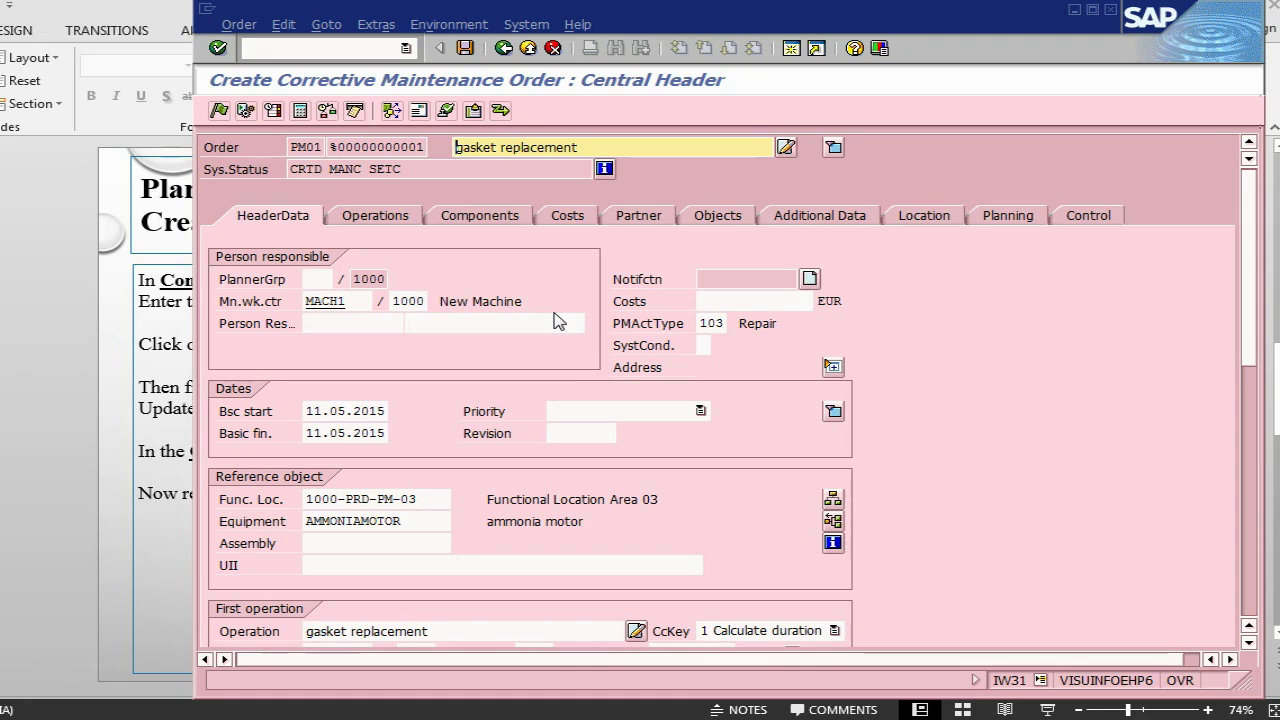
click(274, 112)
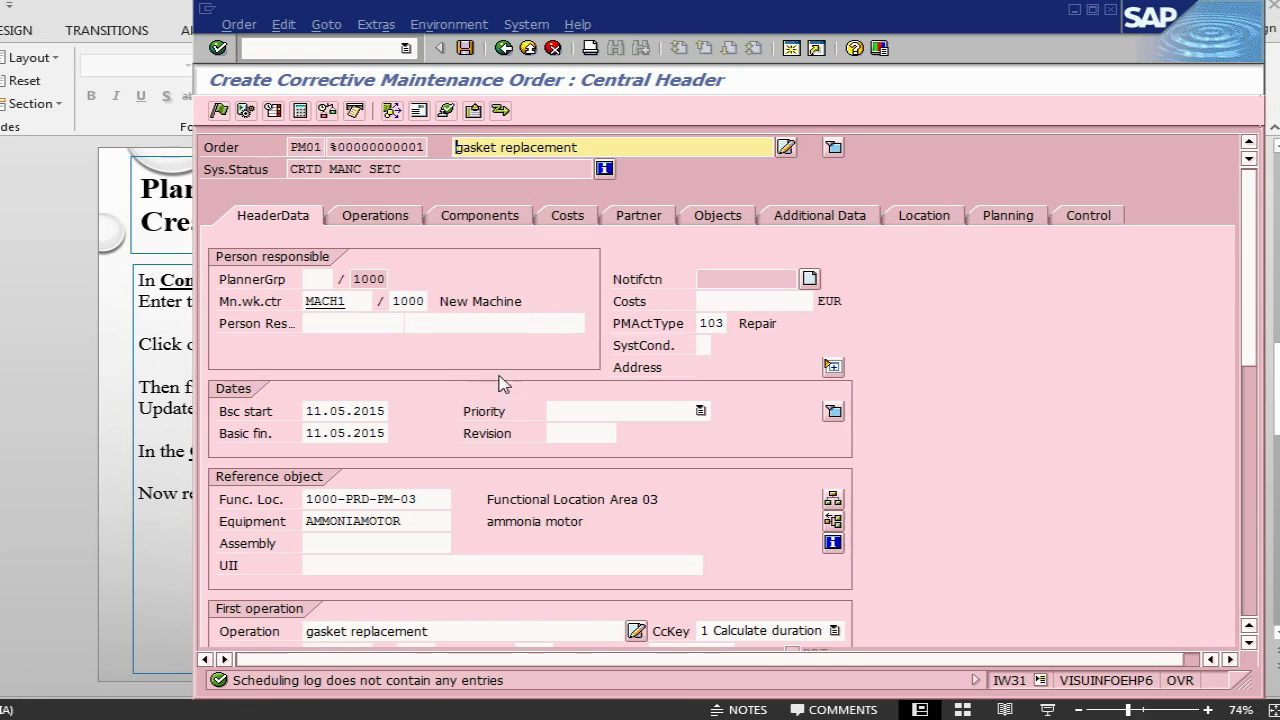
Review the order's cost overview, return to the header data and save the new order.
click(568, 222)
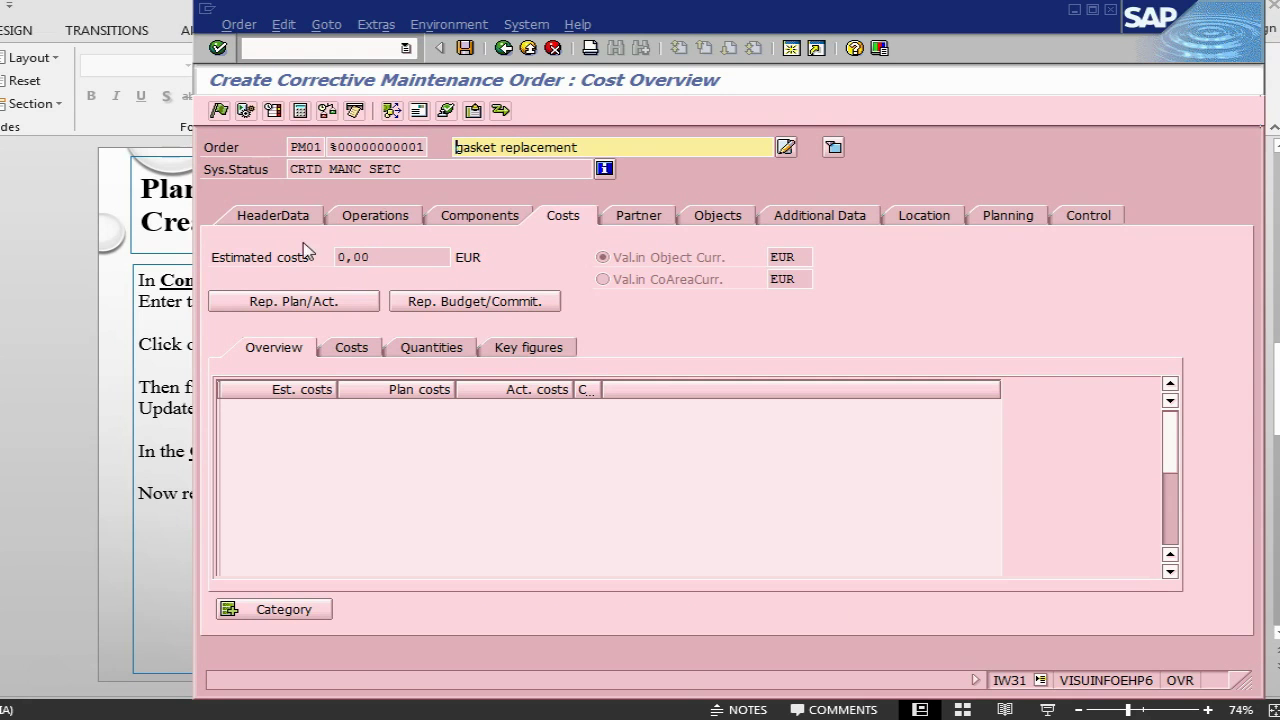
click(280, 219)
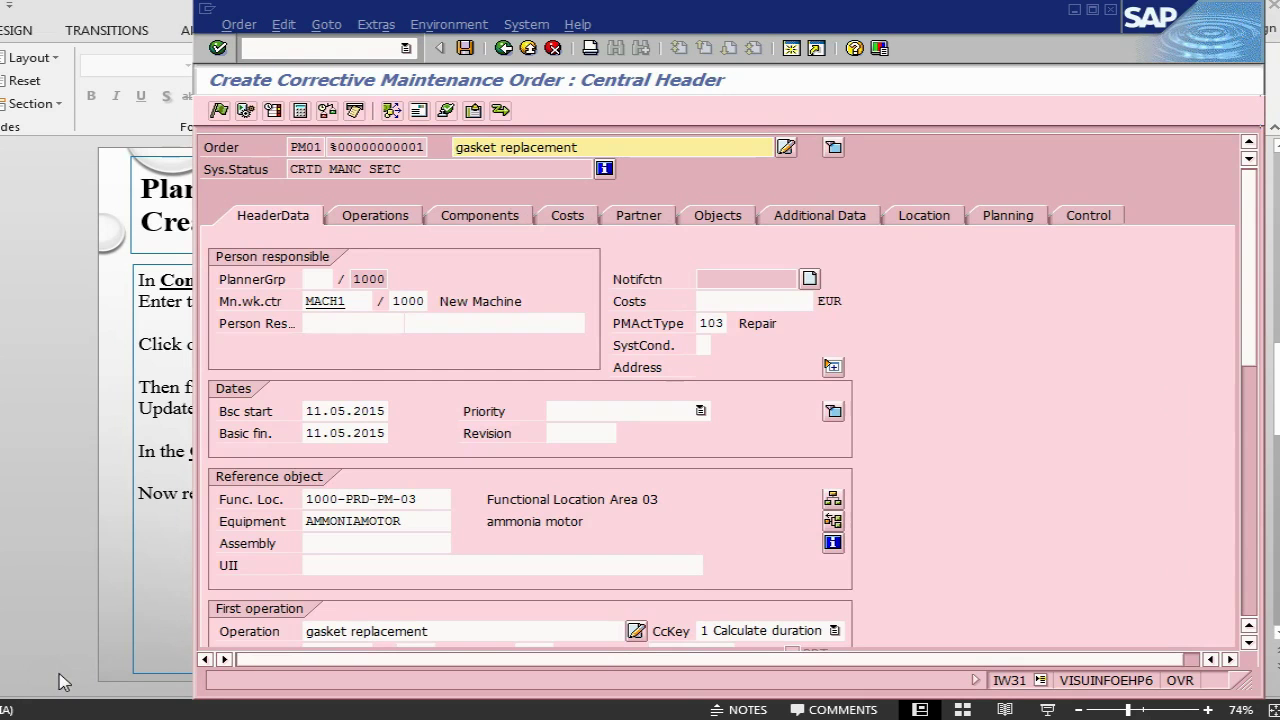
click(464, 49)
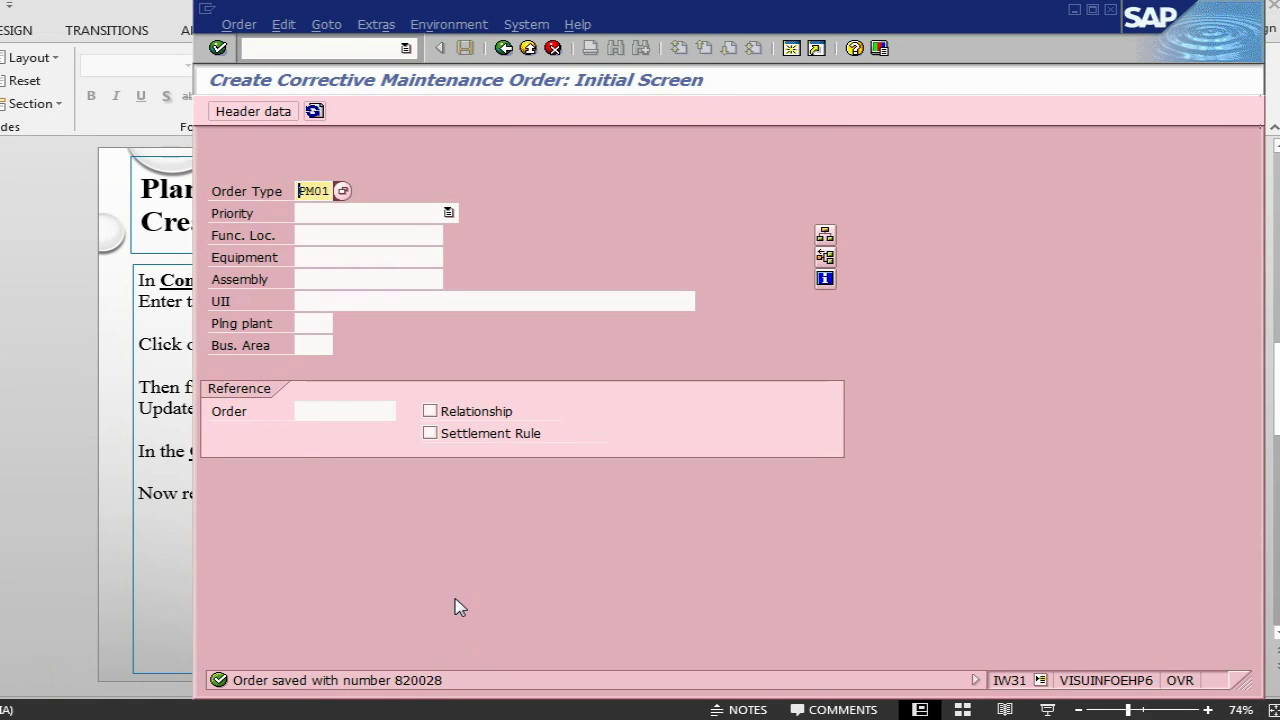
Open the saved maintenance order in change mode and review its planned costs before returning to the header data.
click(244, 22)
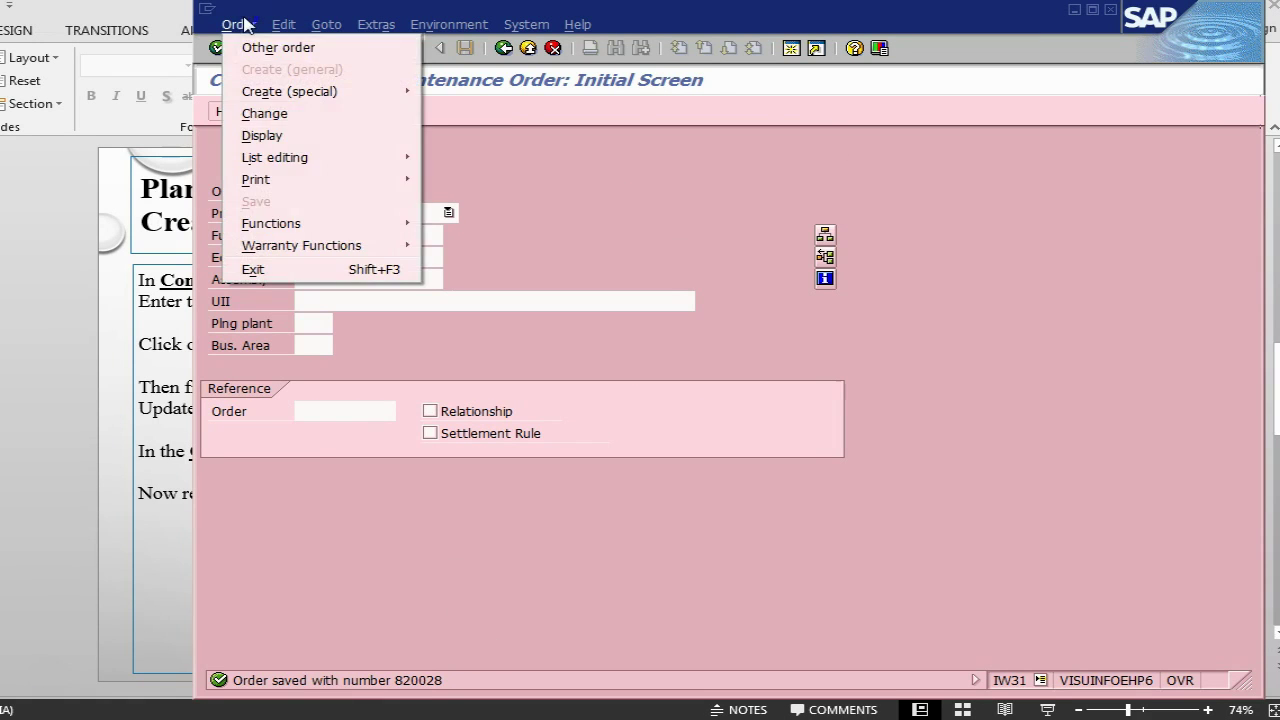
click(285, 116)
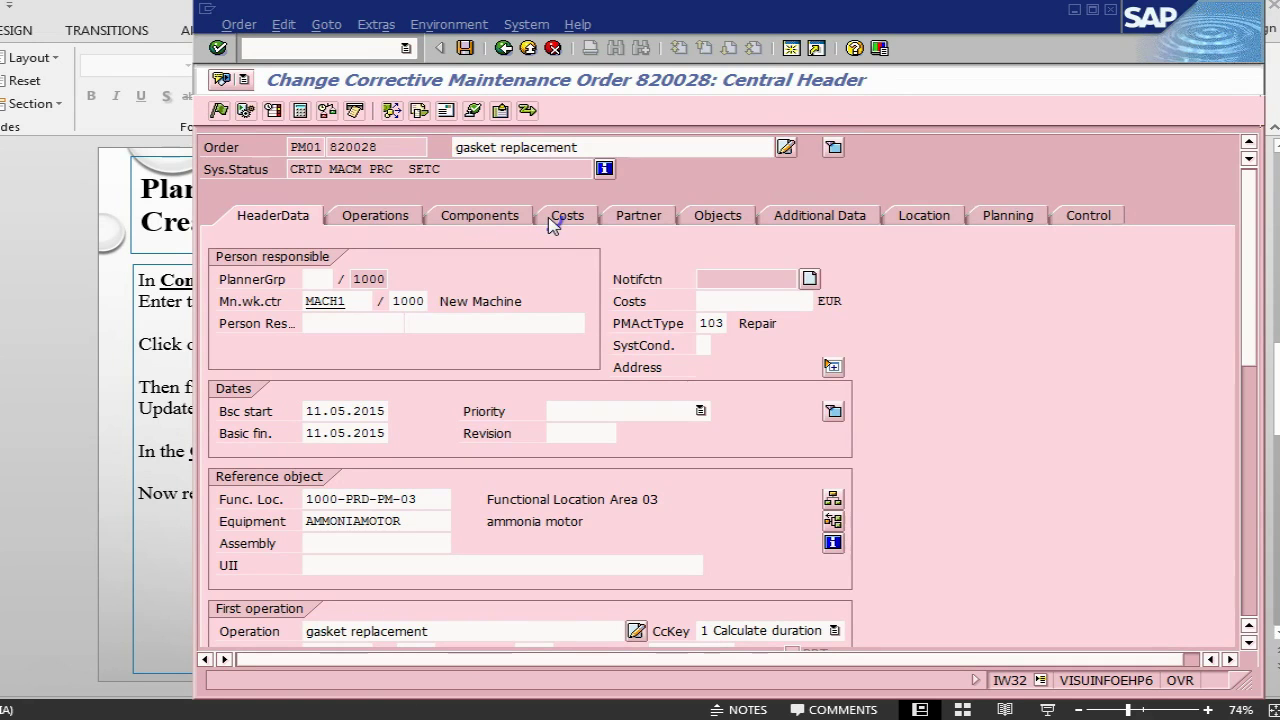
click(553, 222)
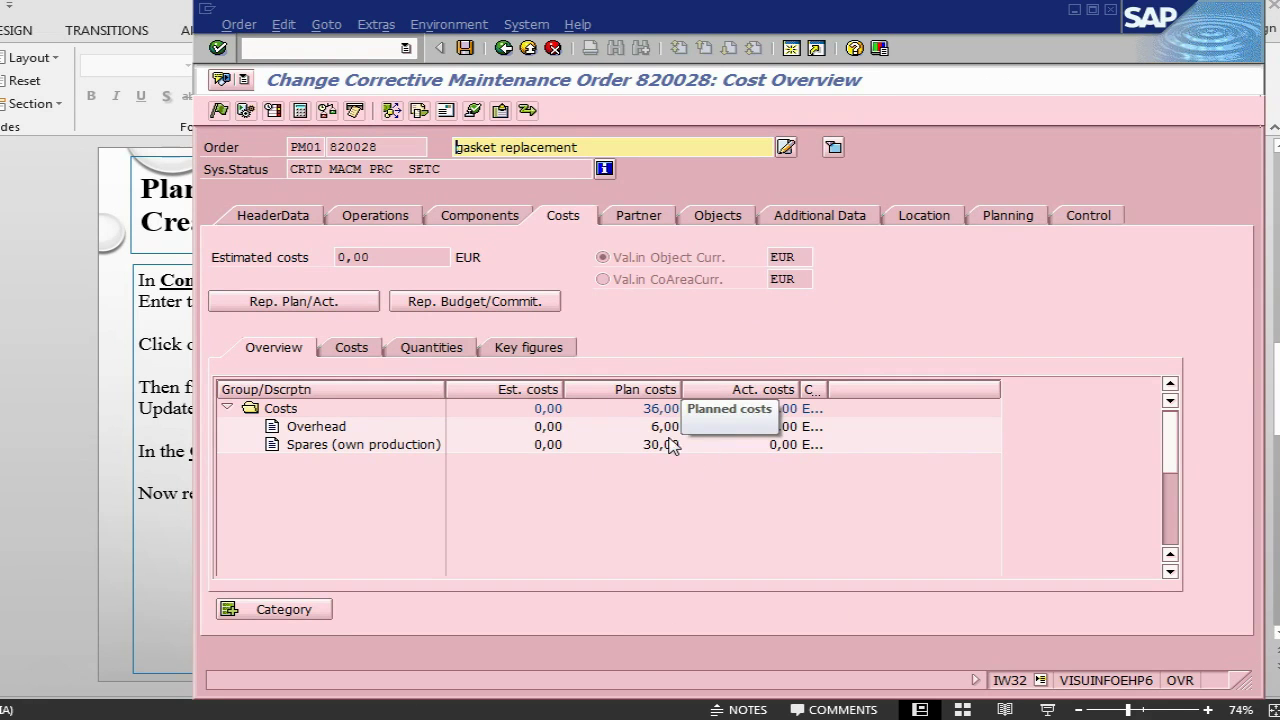
click(270, 219)
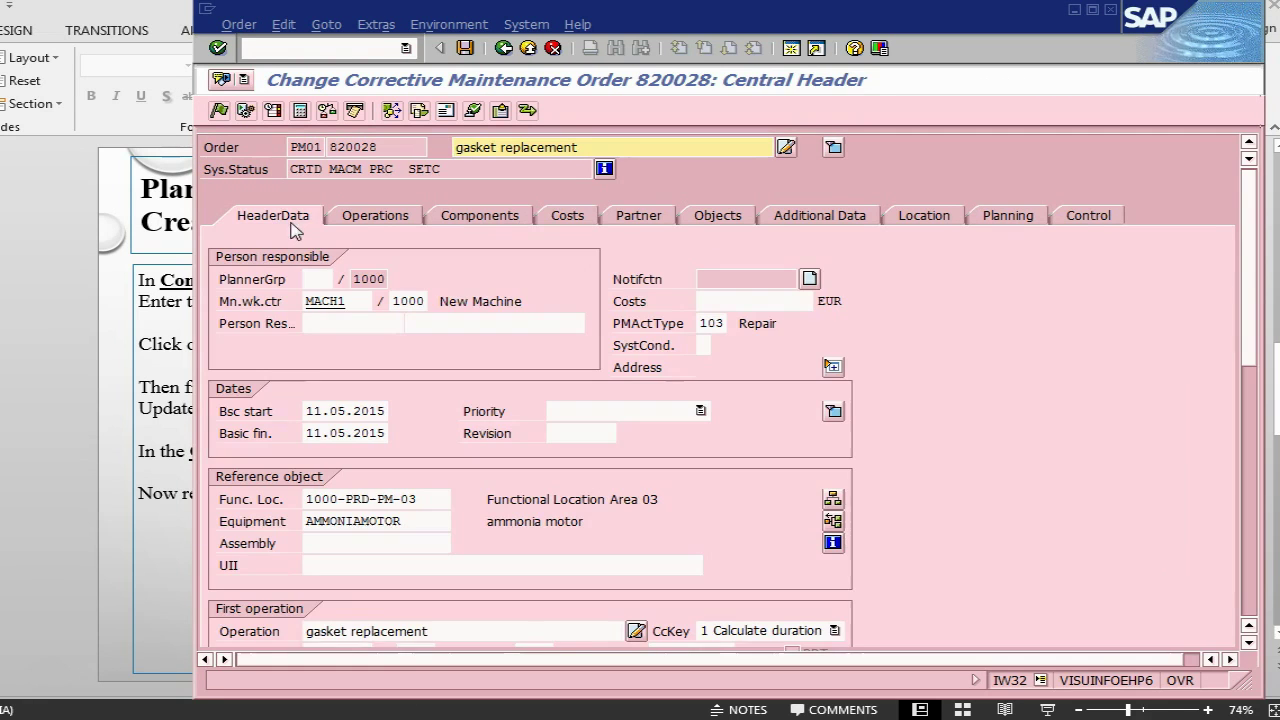
Try to release the order, and enter the approver's name for the Approval 1 permit in the order's permits.
click(219, 110)
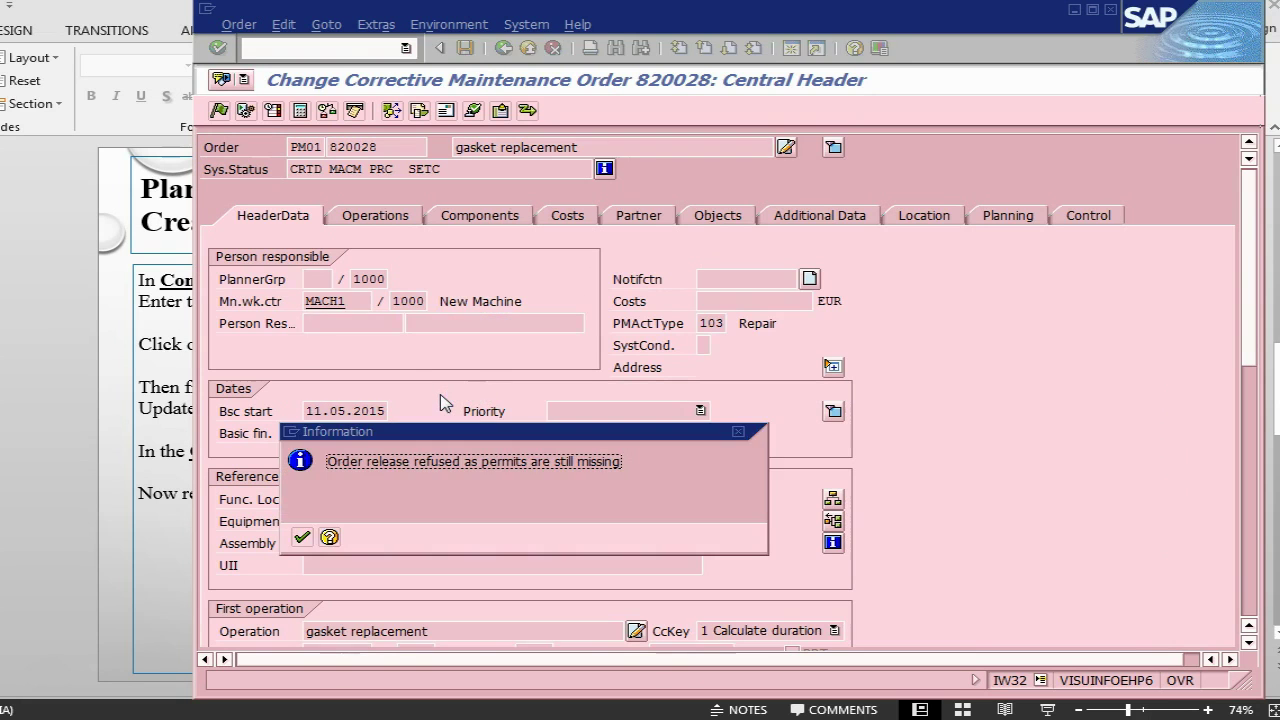
click(301, 538)
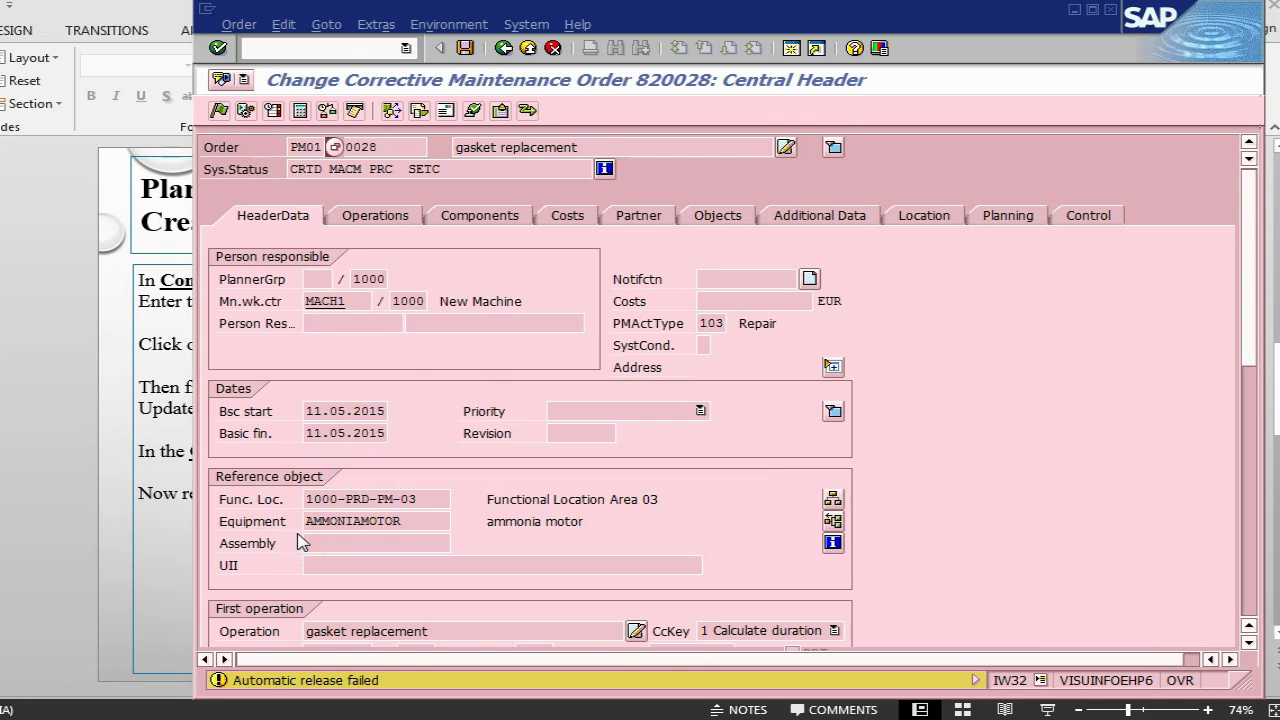
click(377, 24)
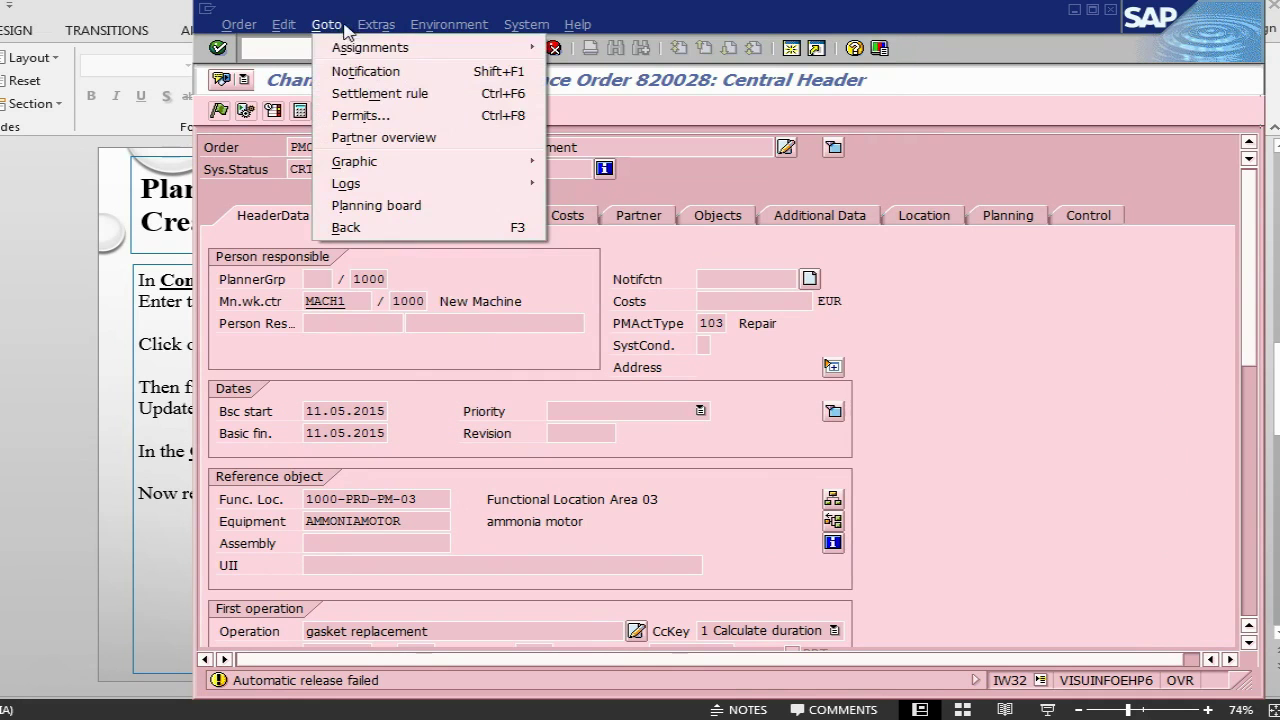
click(358, 118)
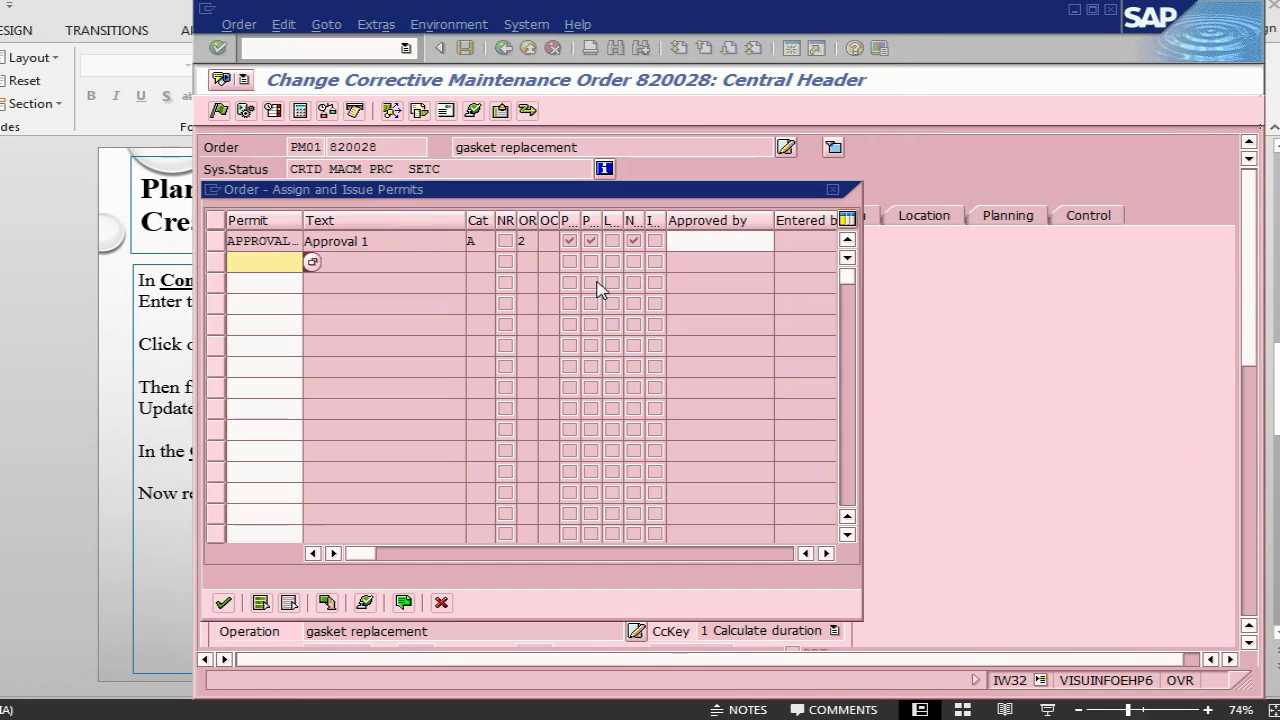
click(716, 241)
text(f)
click(710, 261)
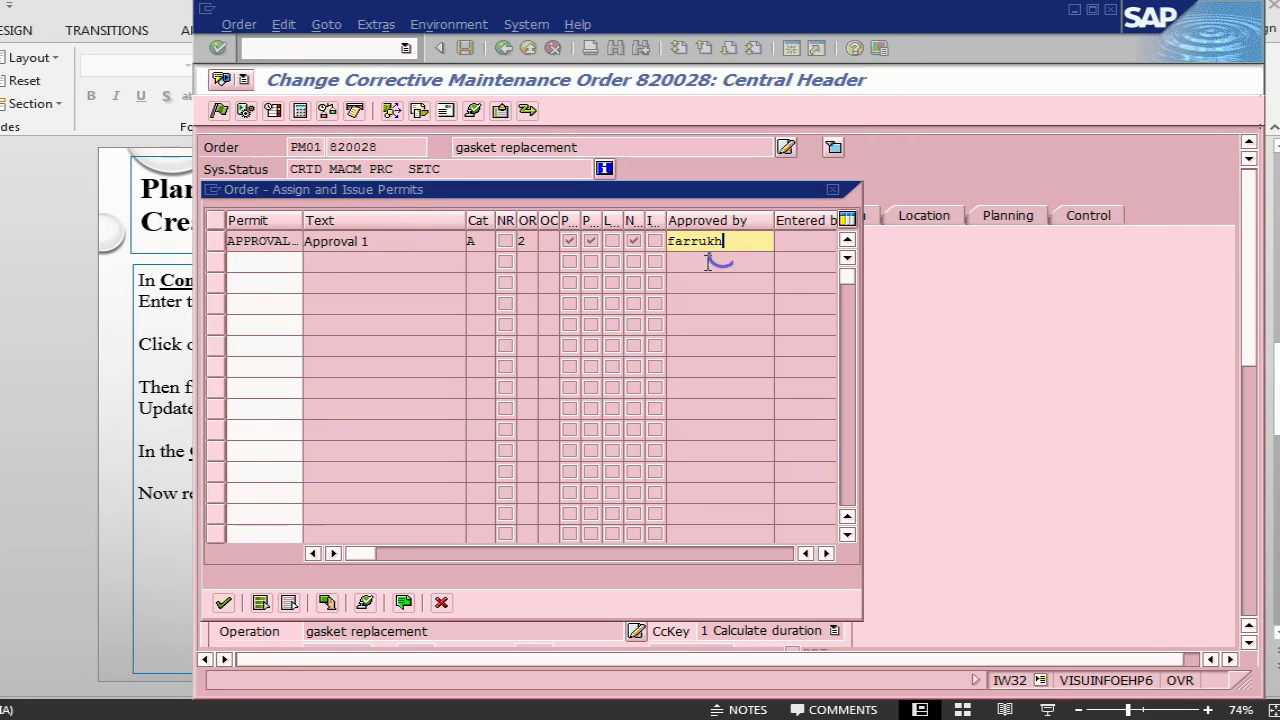
click(223, 603)
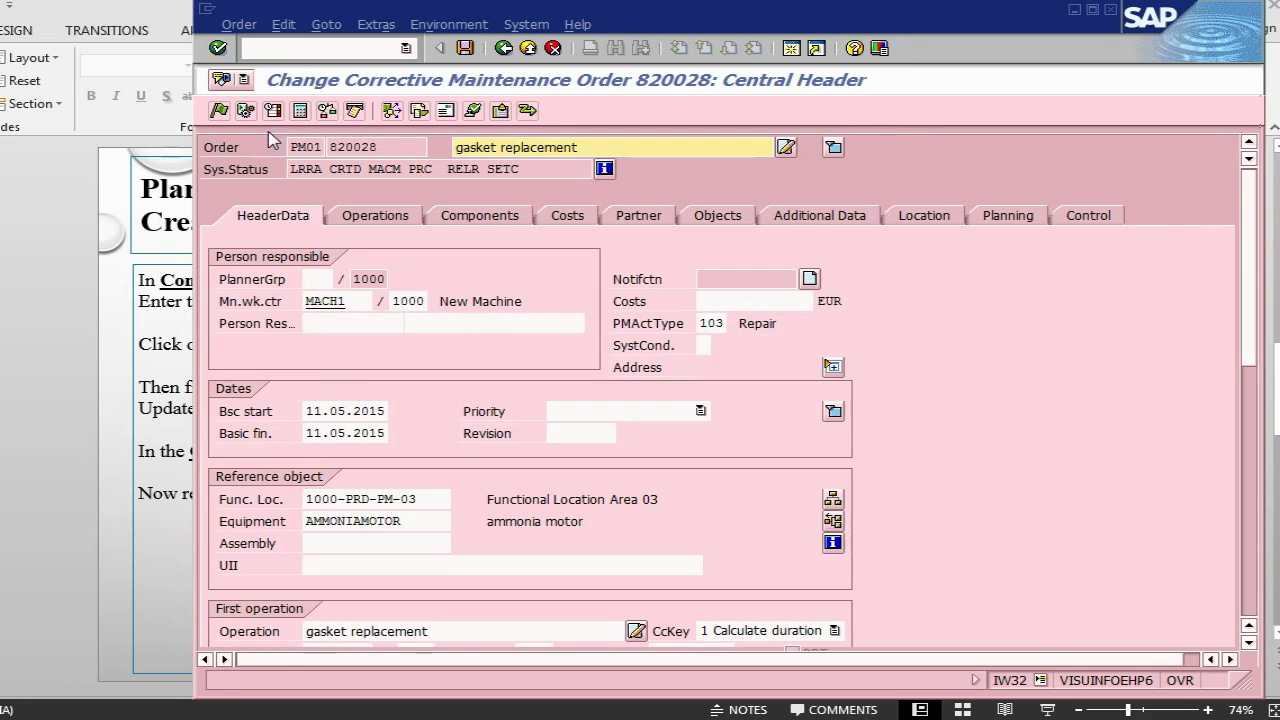
Release the corrective maintenance order, accepting the capacity information, and save it.
click(221, 111)
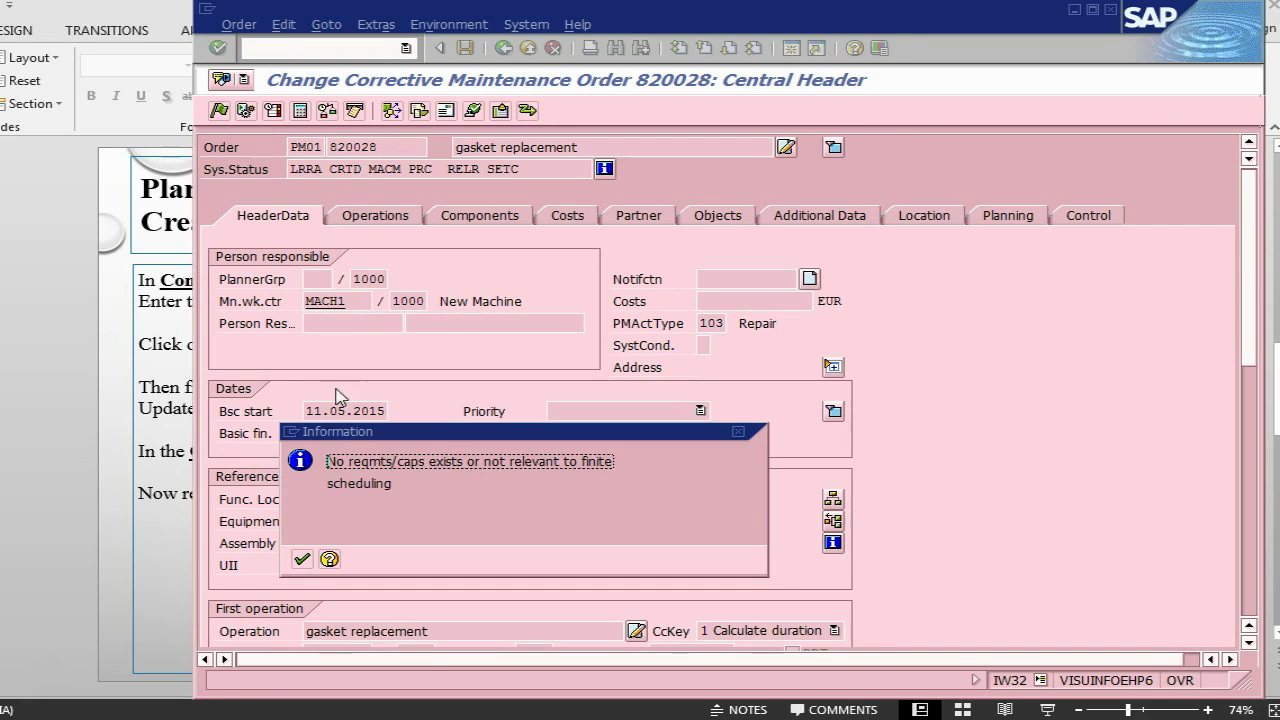
click(301, 559)
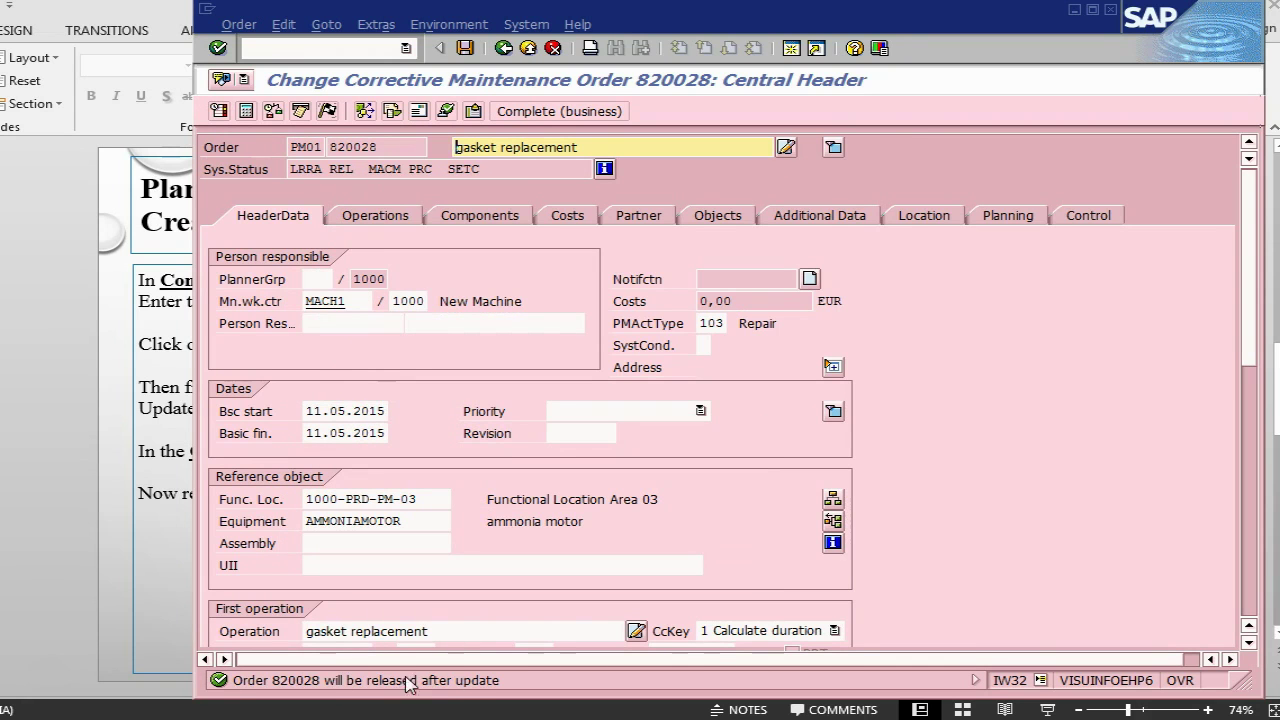
click(466, 48)
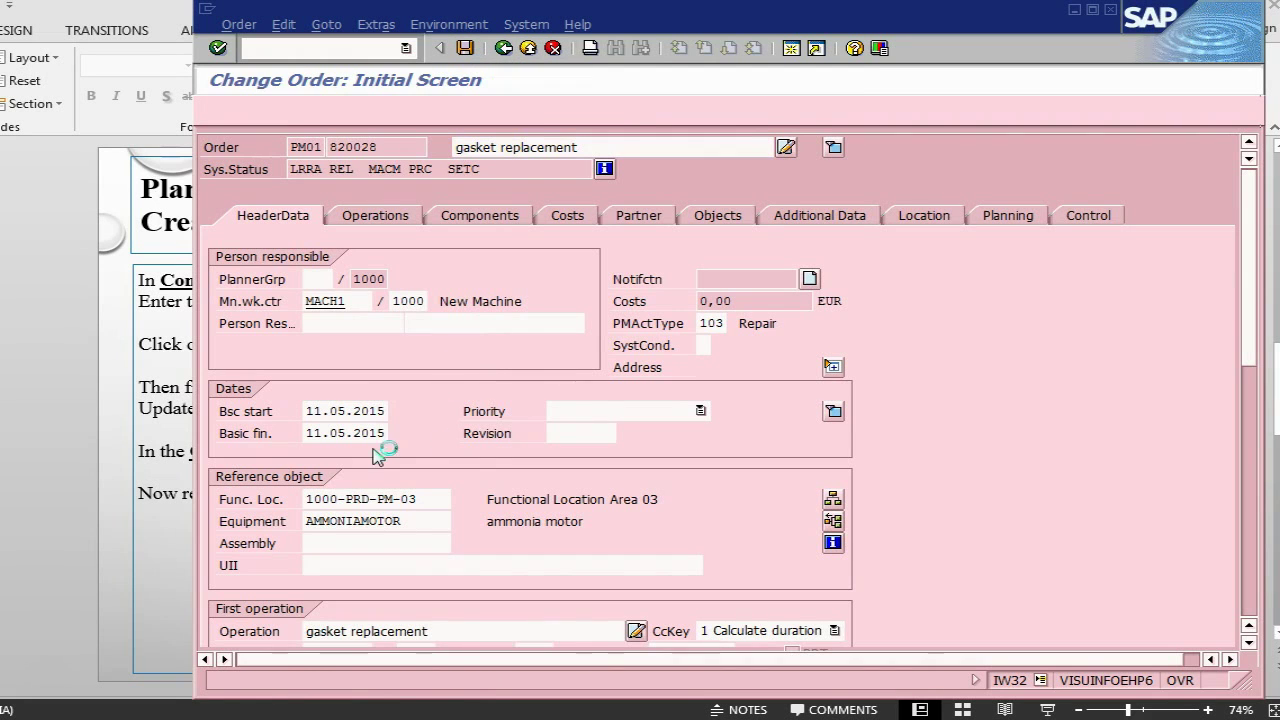
View the Maintenance Order Confirmation slide in PowerPoint, and reopen the order in SAP to check its system status.
key(alt+Tab)
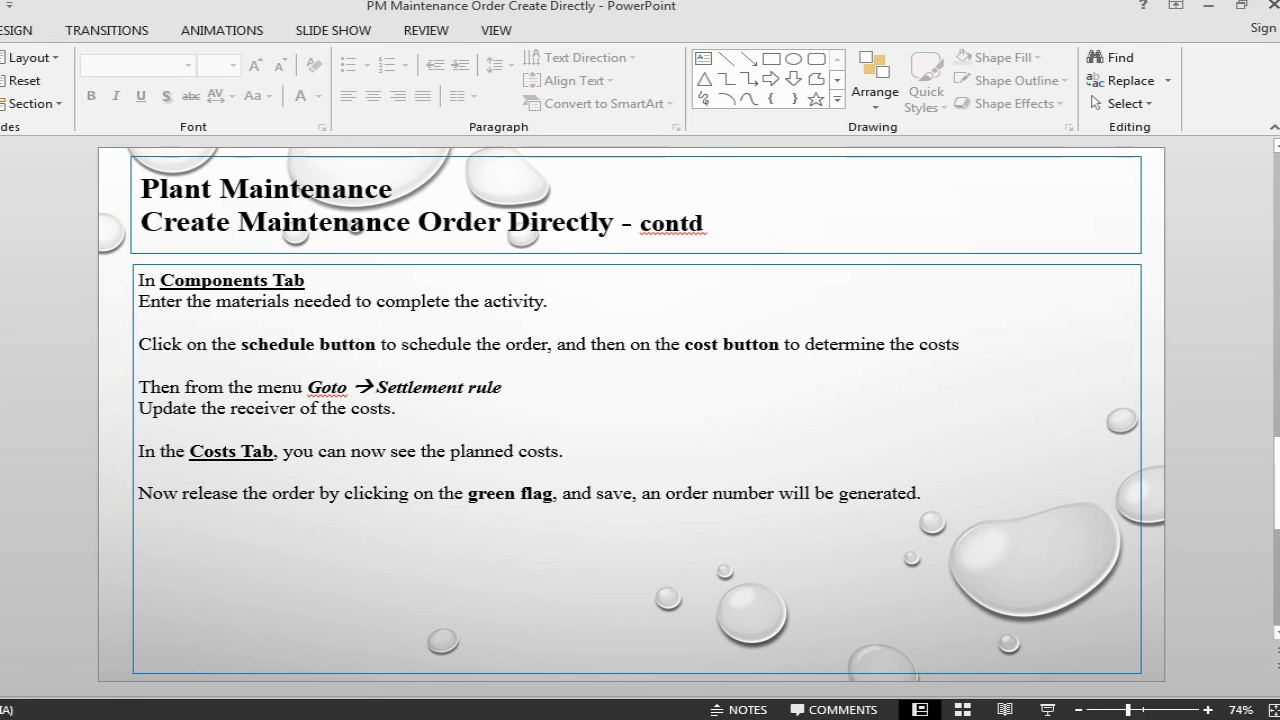
scroll(317, 547, down, 1)
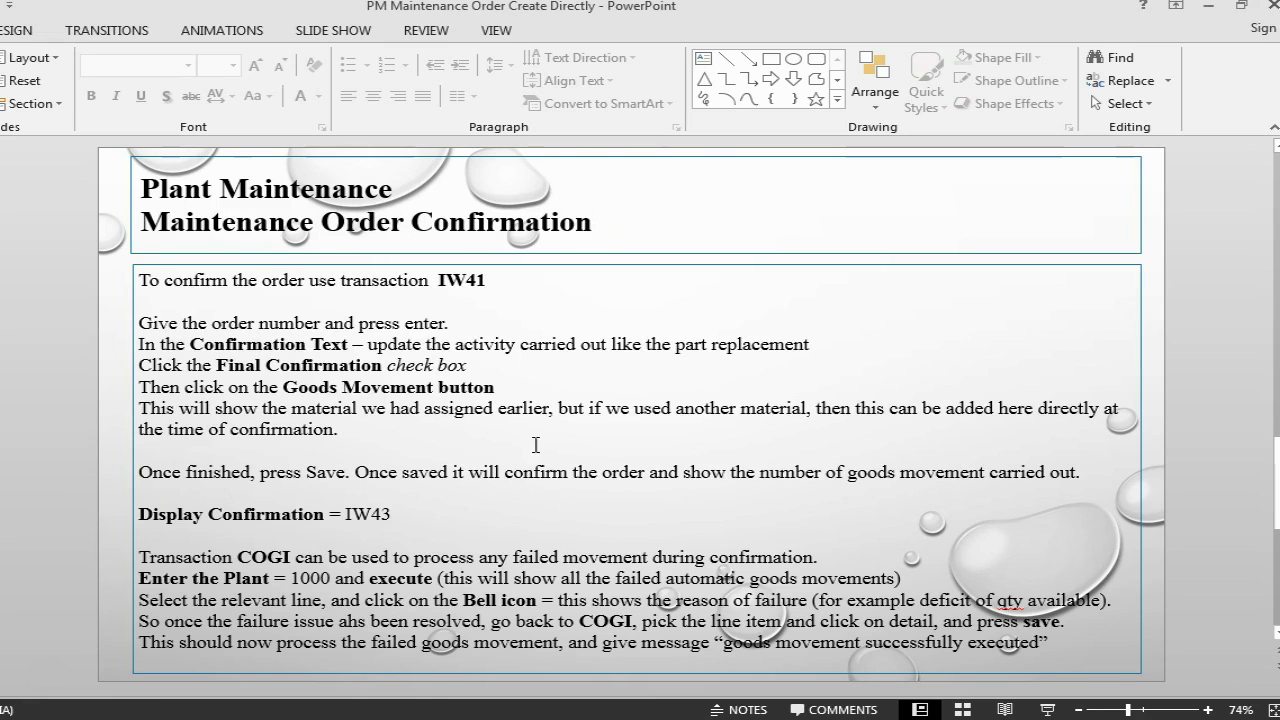
key(alt+Tab)
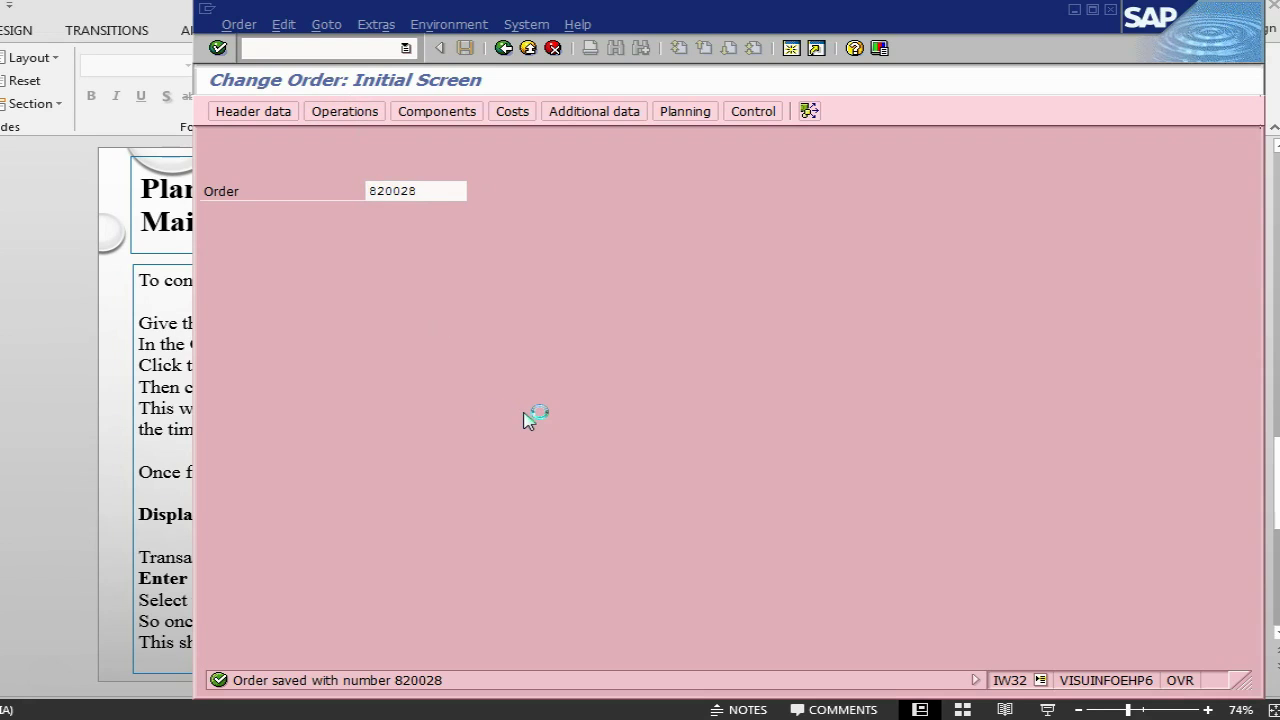
key(Return)
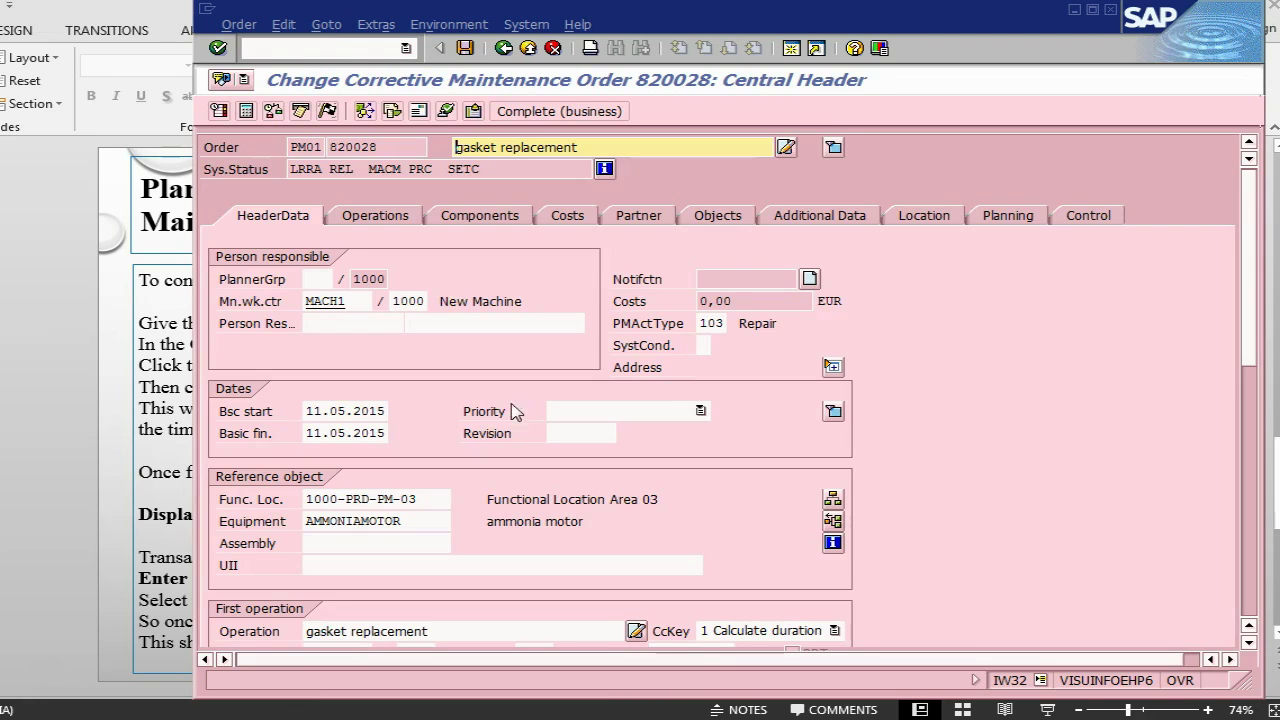
click(343, 169)
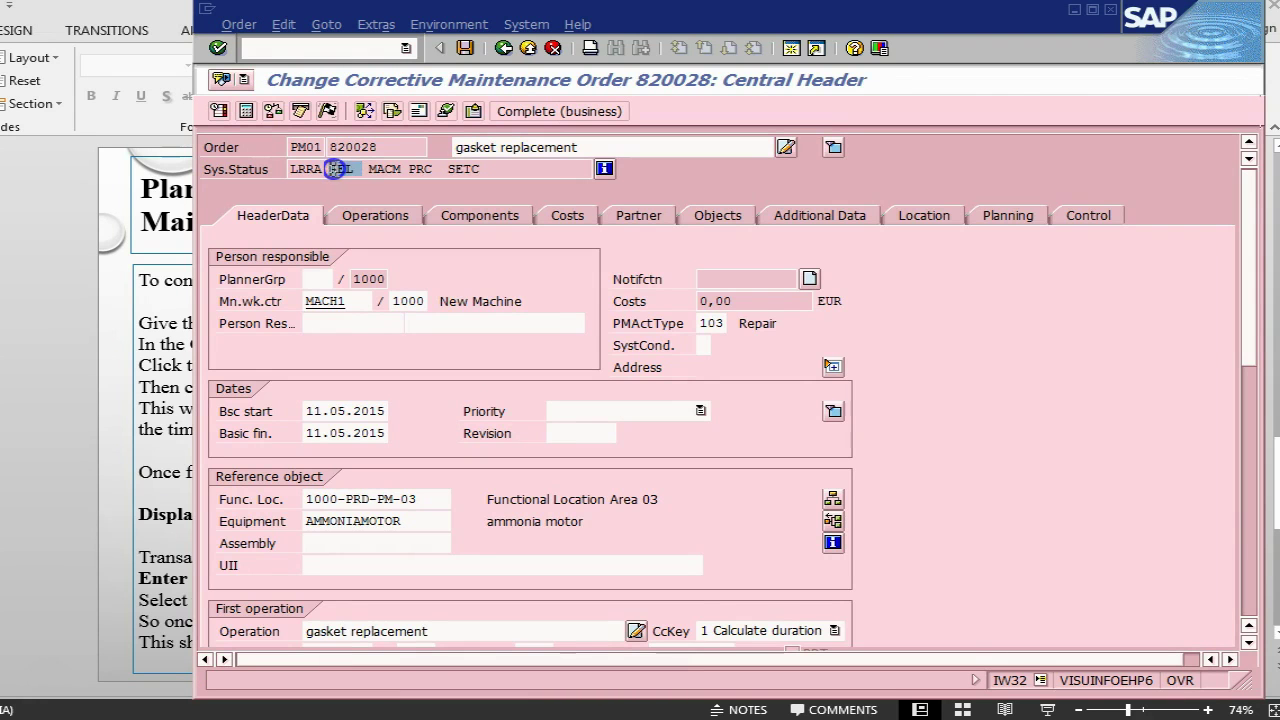
Check the confirmation transaction on the slide, start IW41 in a new SAP session for the order and open its goods movements.
key(alt+Tab)
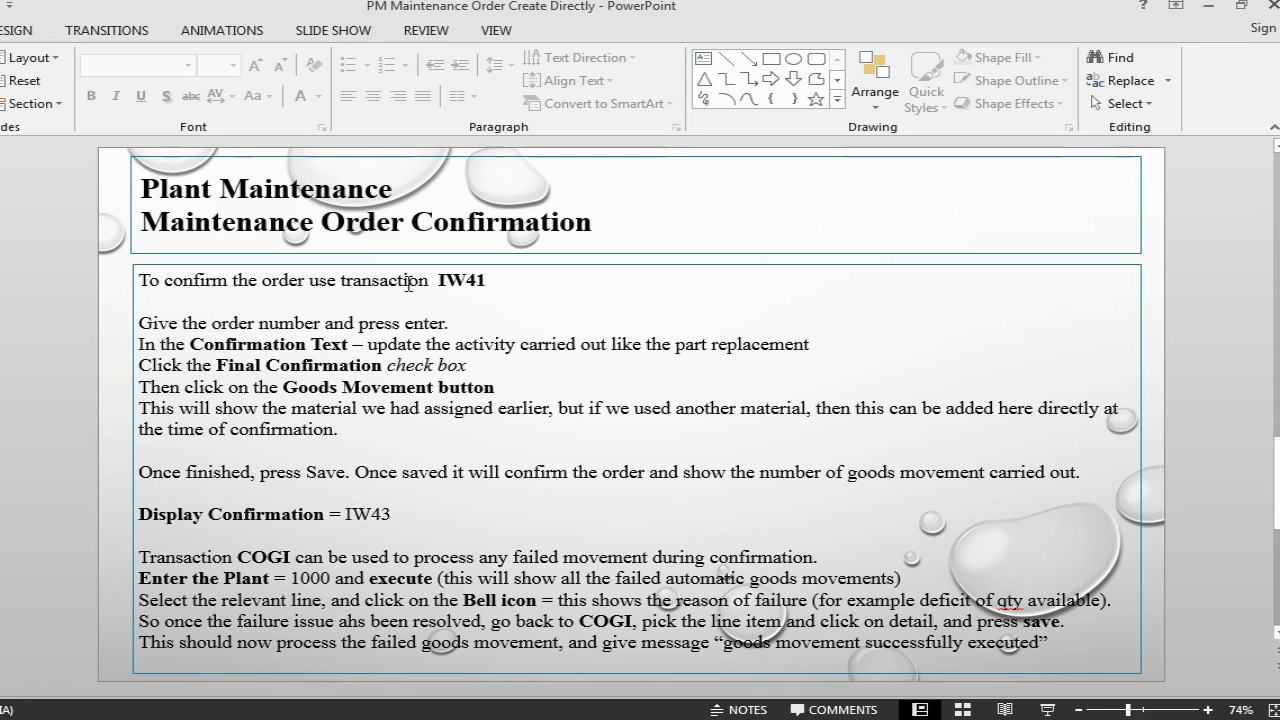
key(alt+Tab)
click(273, 49)
text(/niw41)
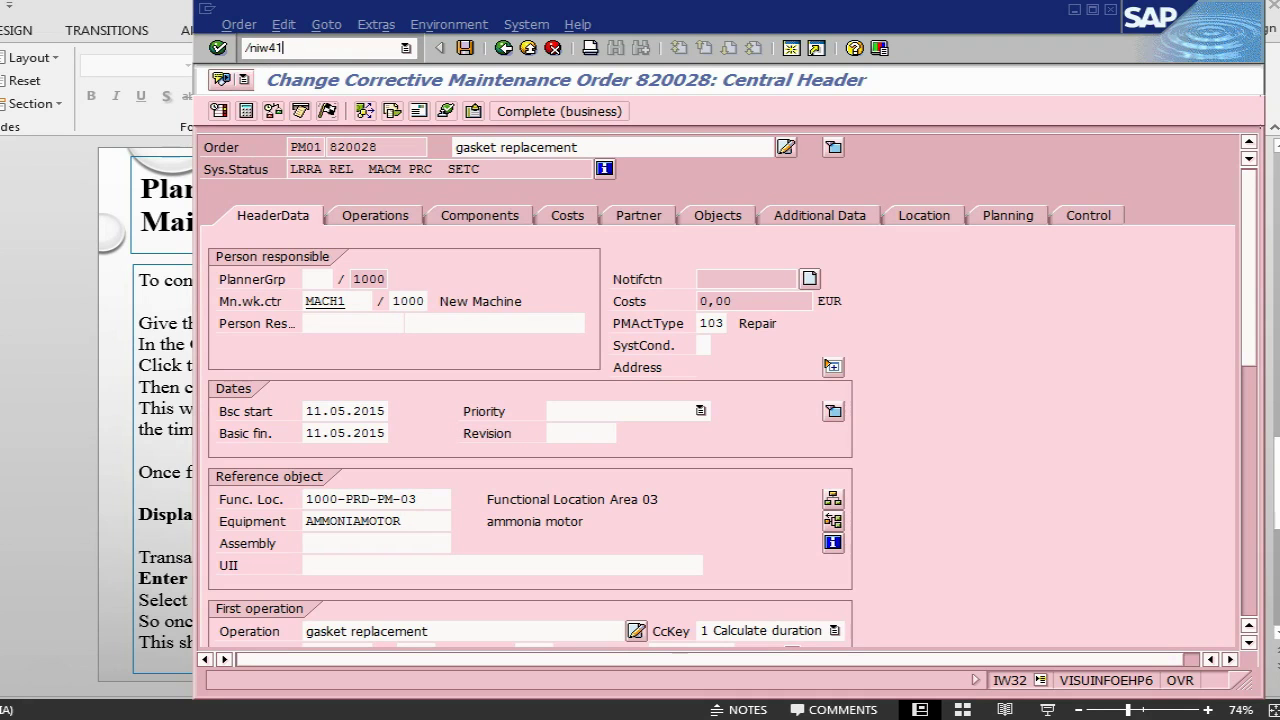
key(Return)
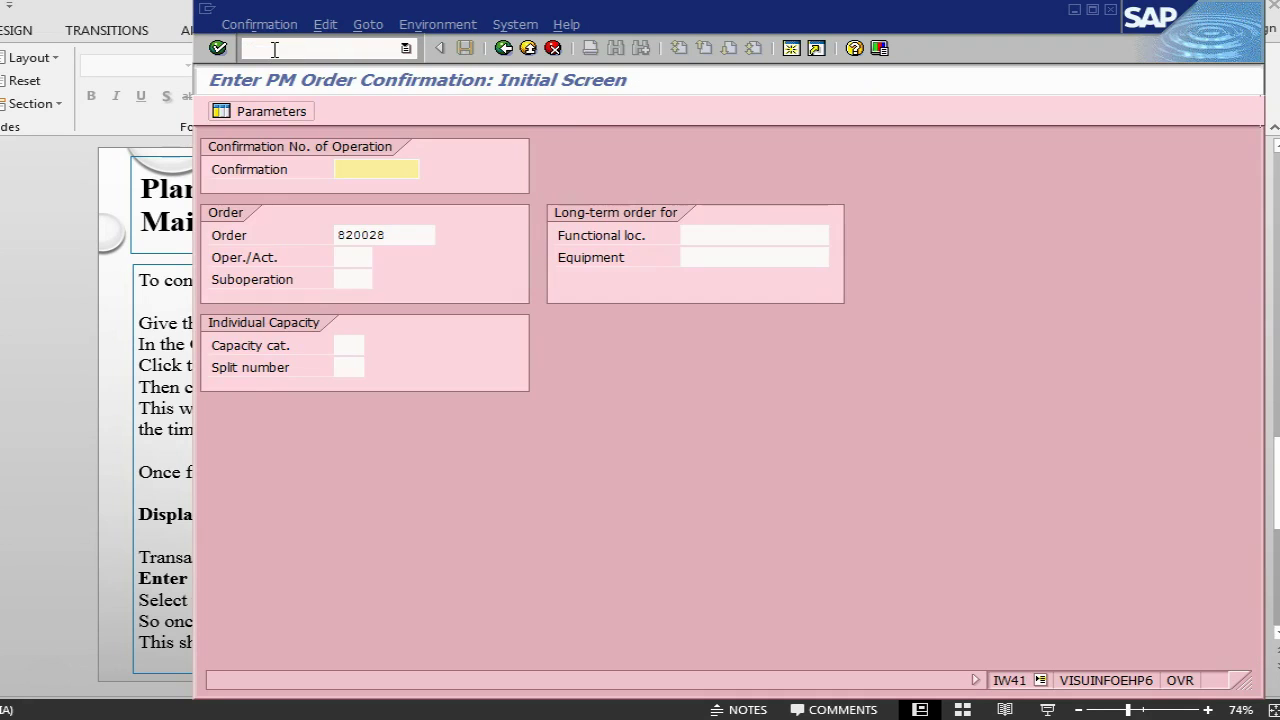
key(Return)
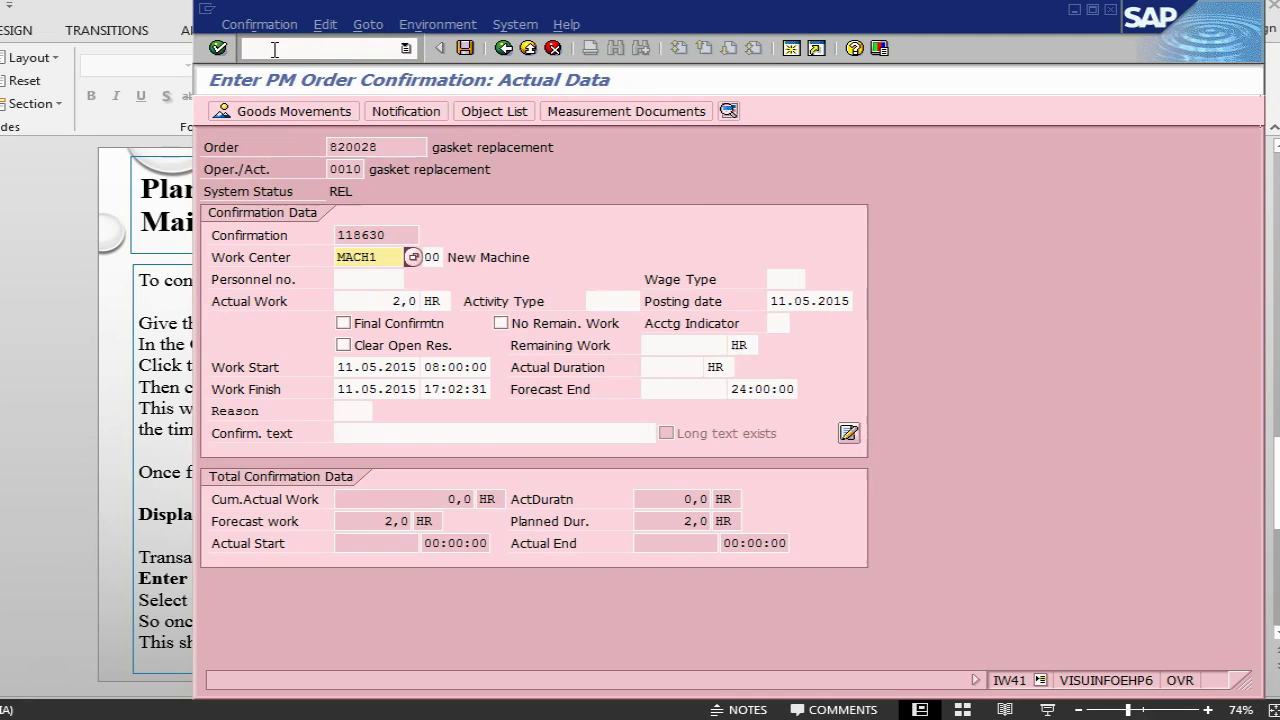
click(298, 111)
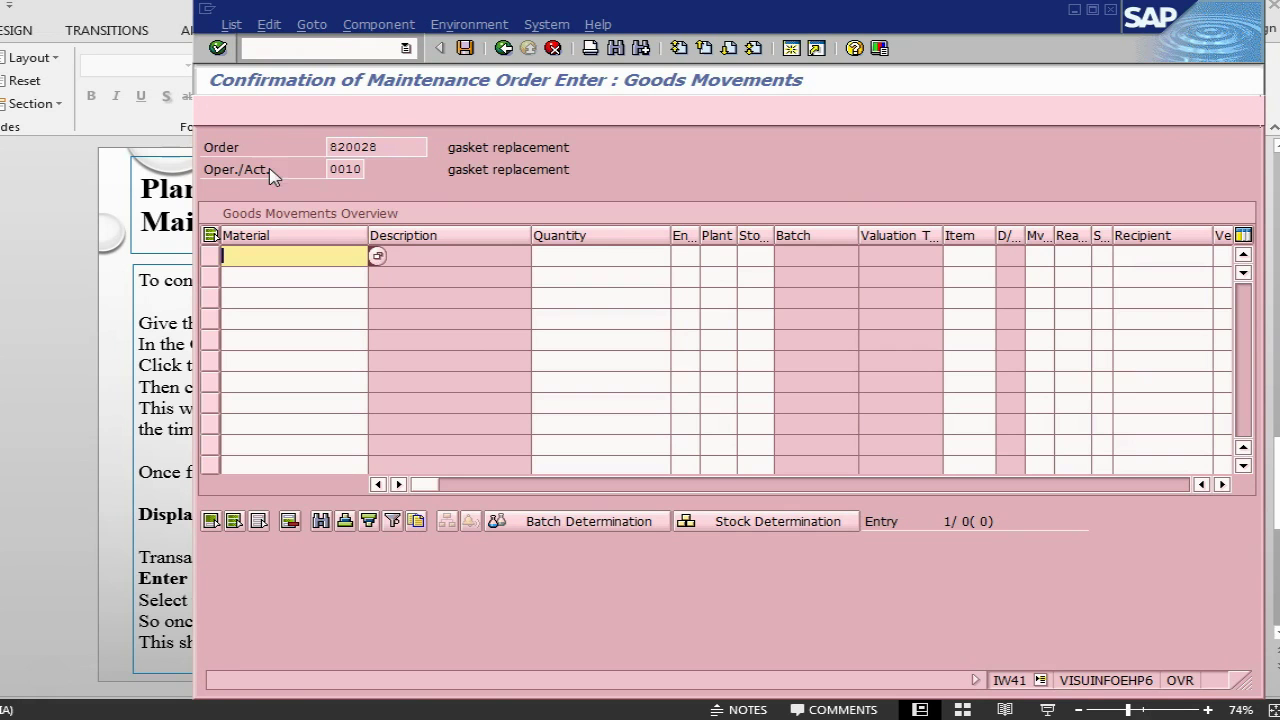
Start transaction IW32 for the gasket replacement order and open its component overview.
click(283, 49)
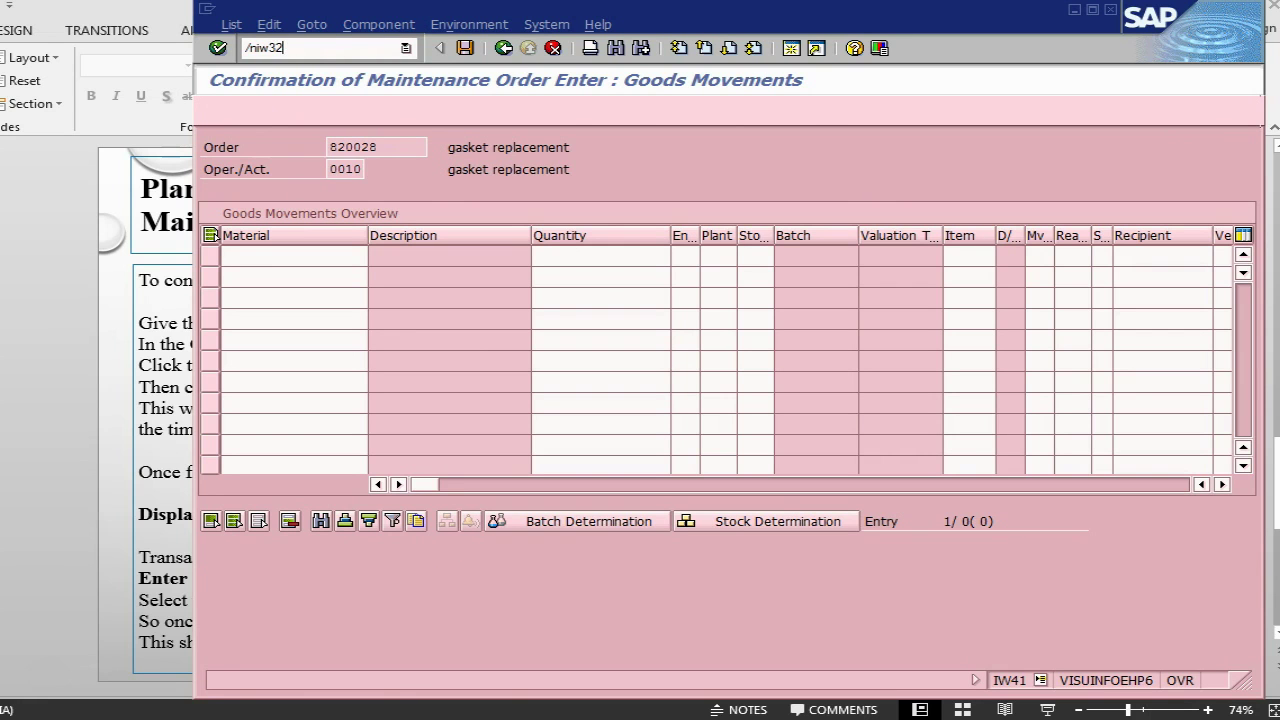
key(Return)
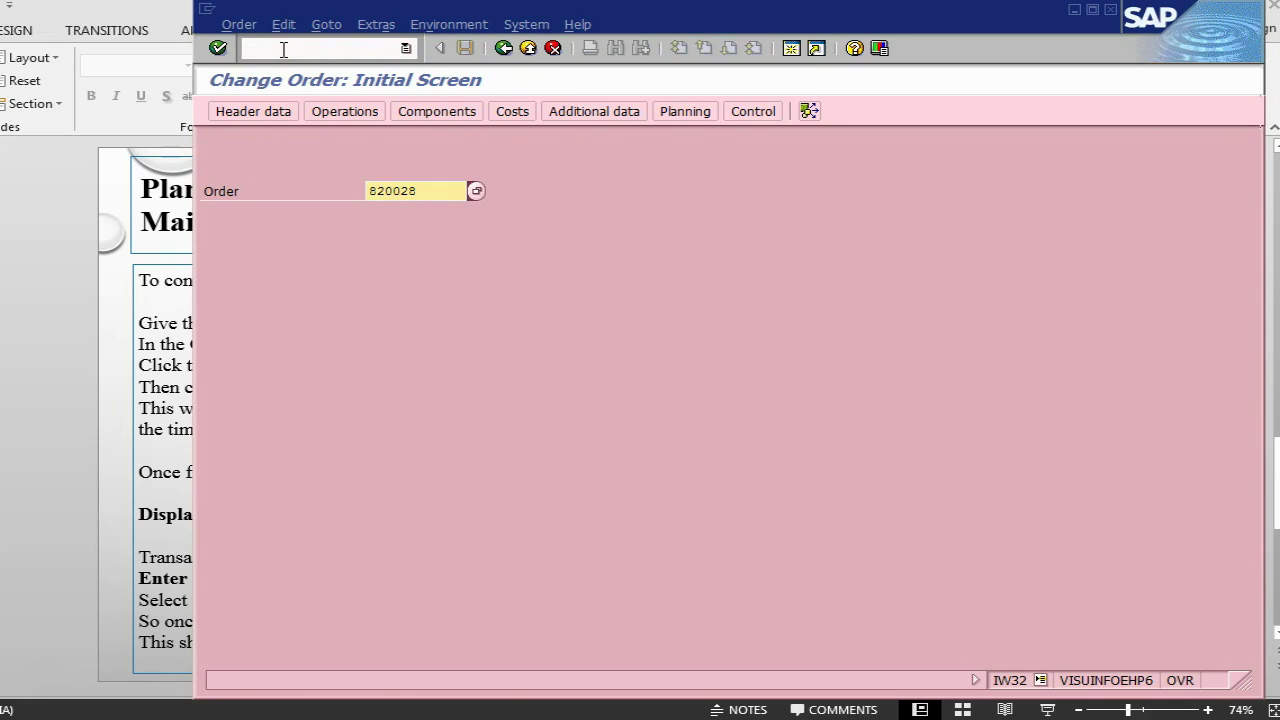
key(Return)
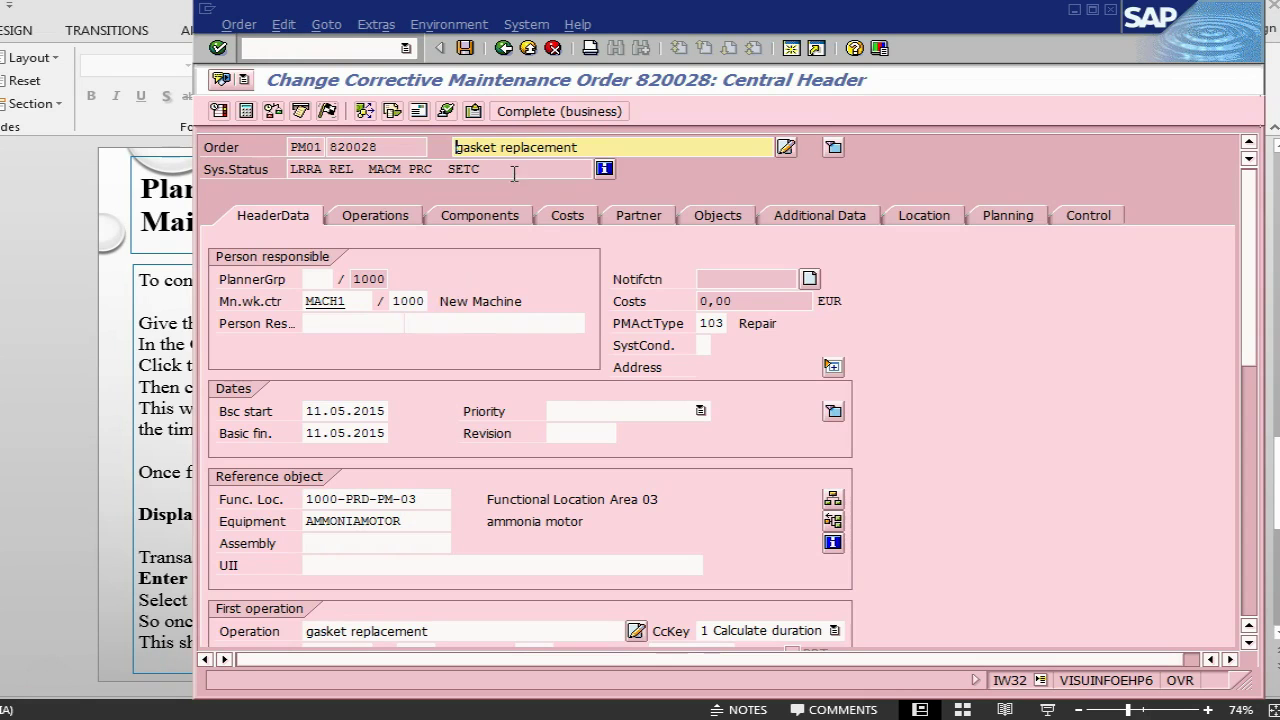
click(494, 220)
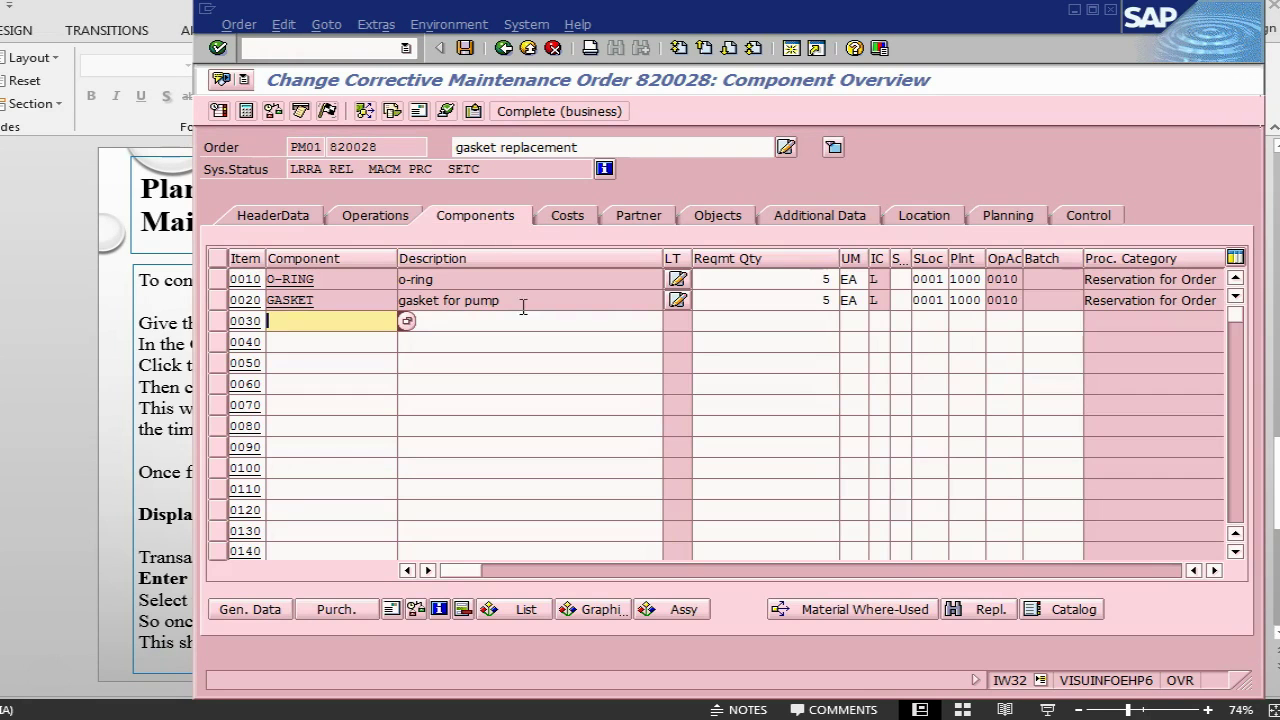
Activate Backflush for the O-RING and GASKET components, and save the maintenance order.
click(1172, 570)
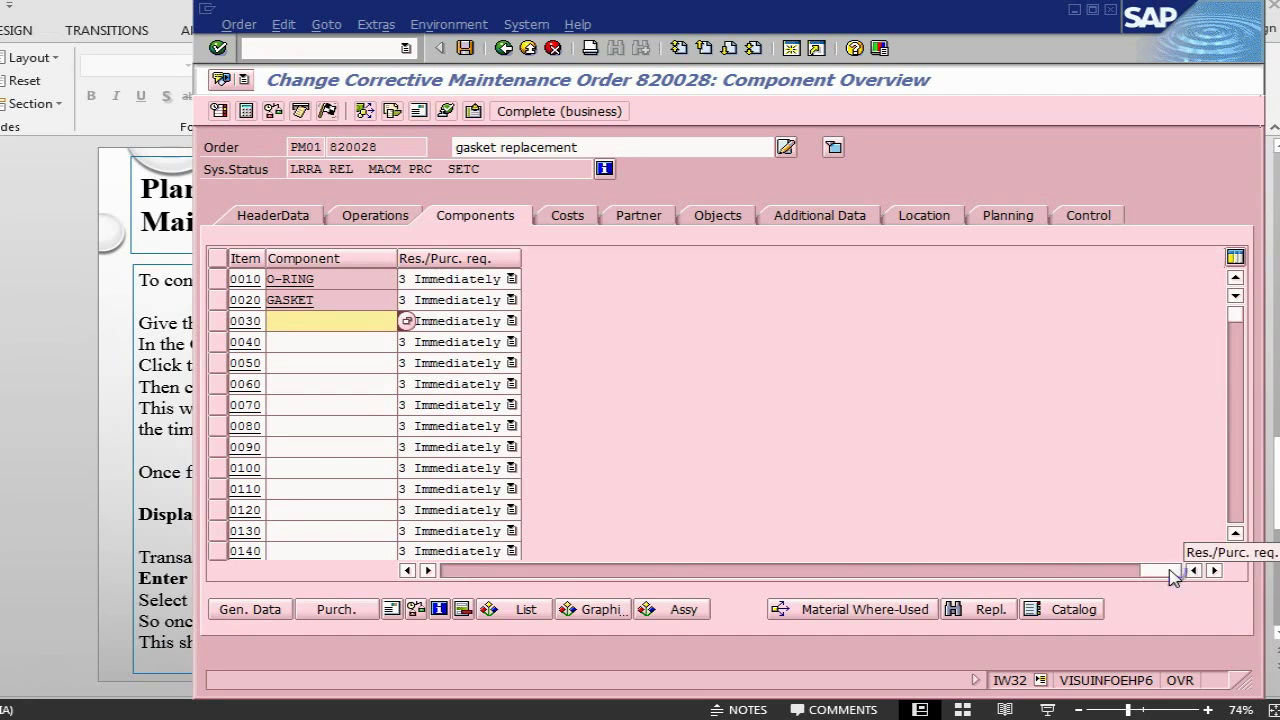
click(407, 570)
click(407, 570)
click(407, 570)
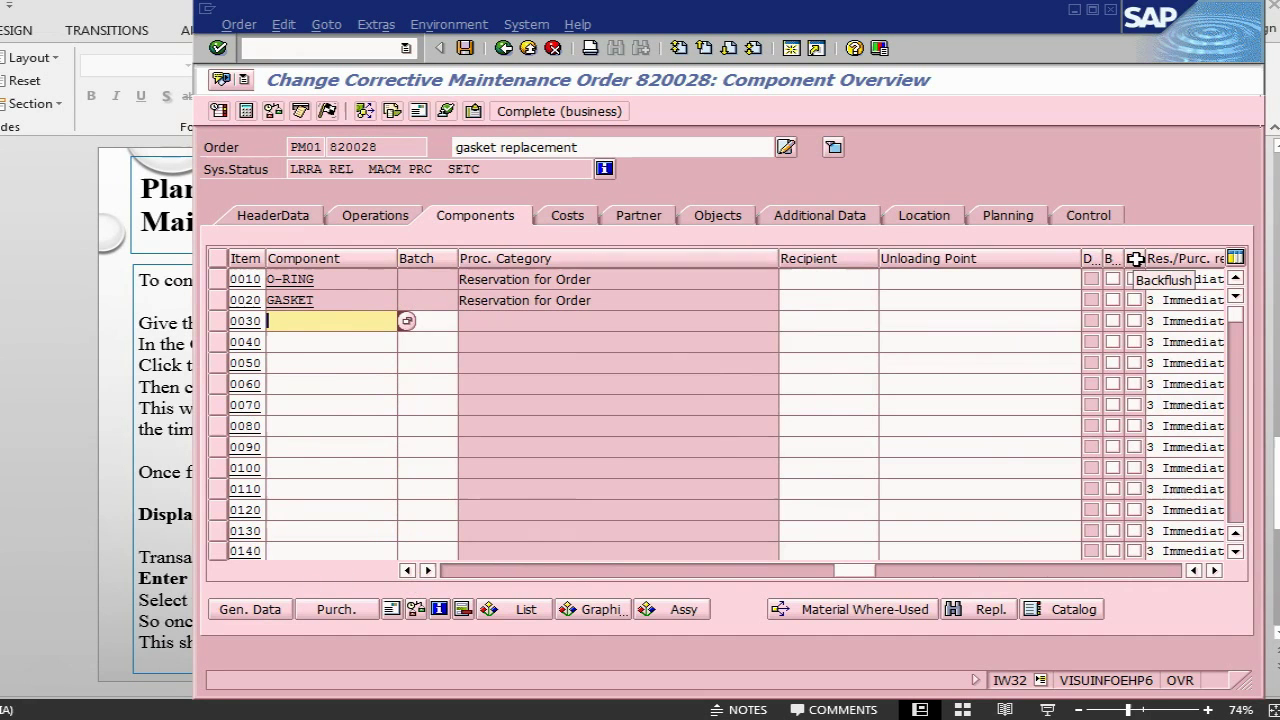
click(1133, 279)
click(1133, 300)
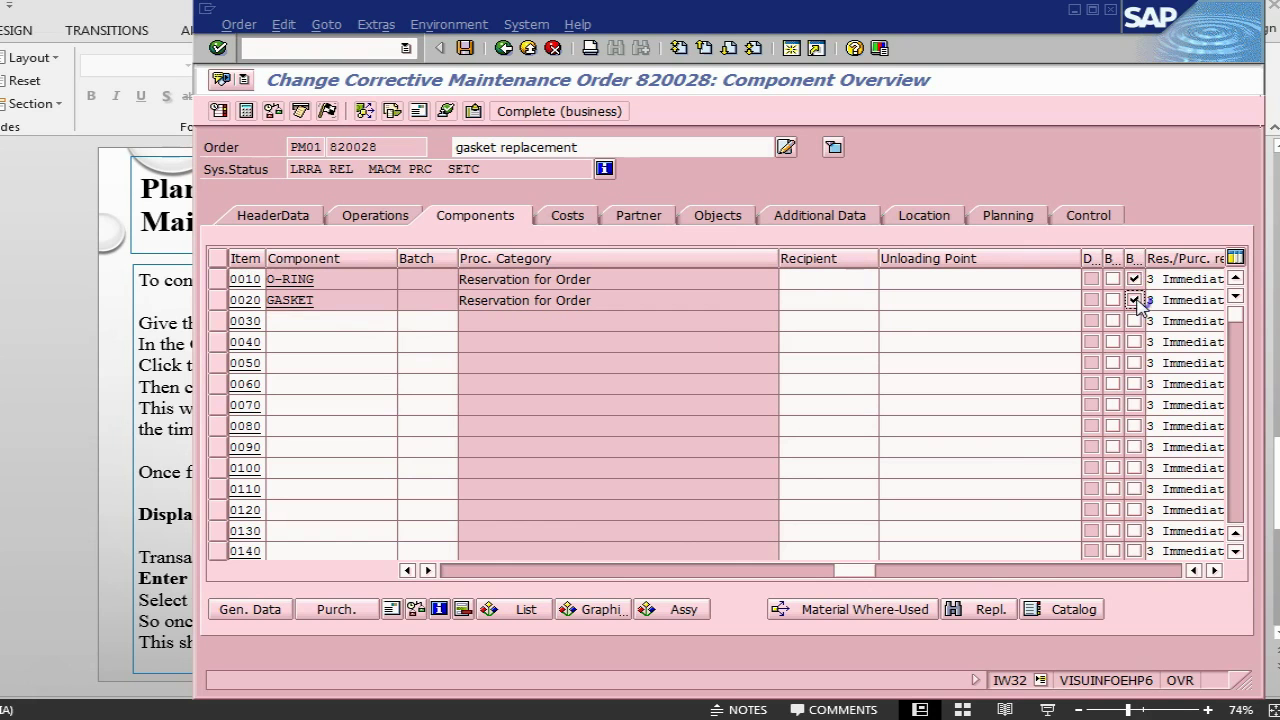
click(466, 48)
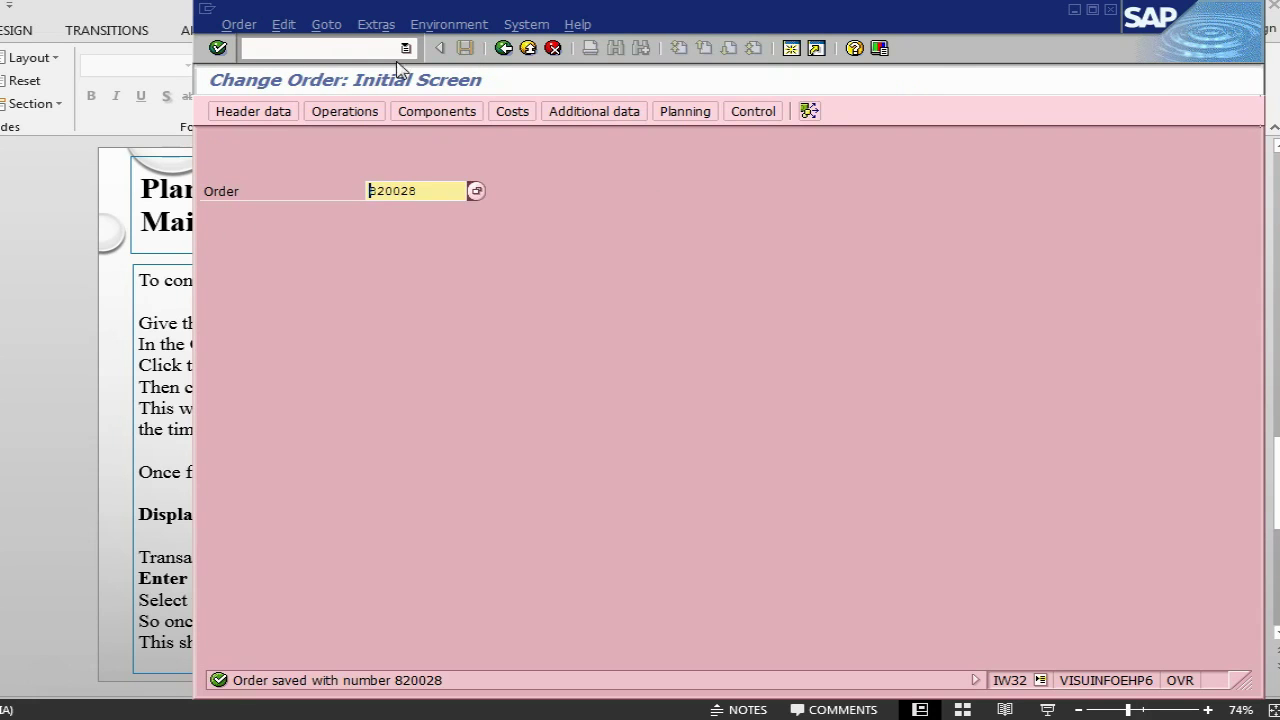
Start IW41 for the order and set the goods movement quantities to 4 for O-RING and 3 for GASKET.
click(320, 50)
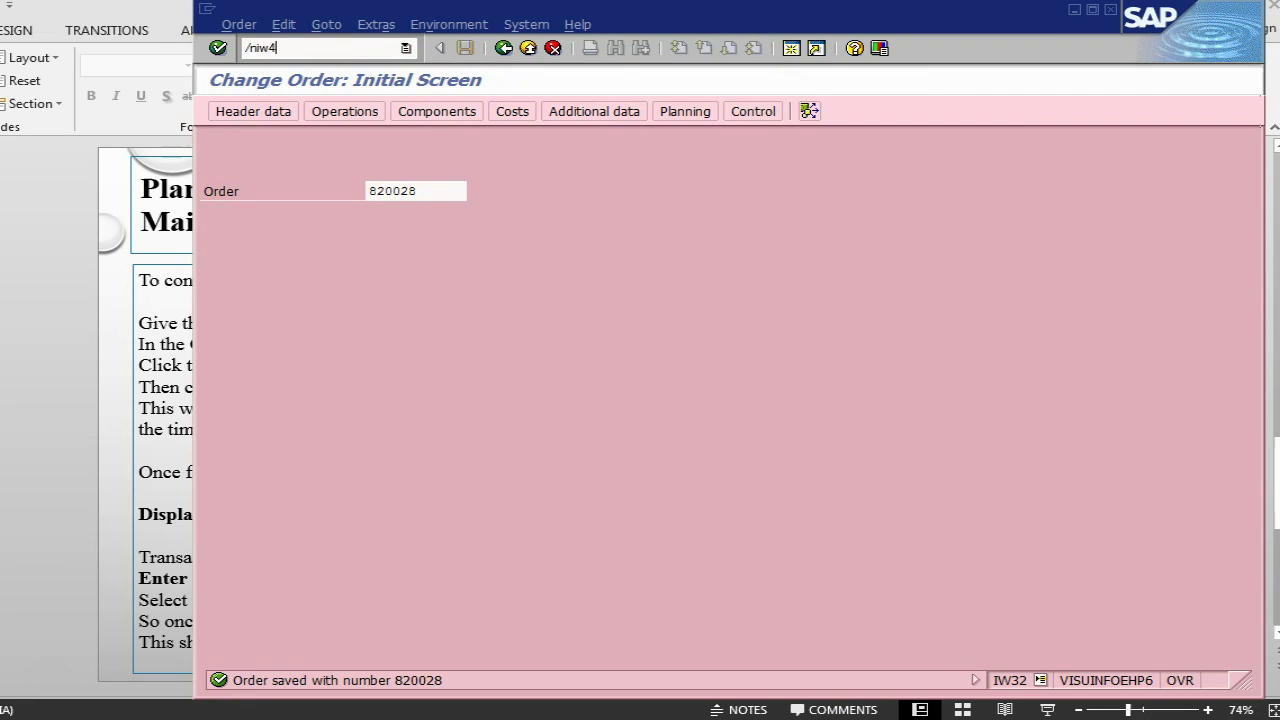
key(Return)
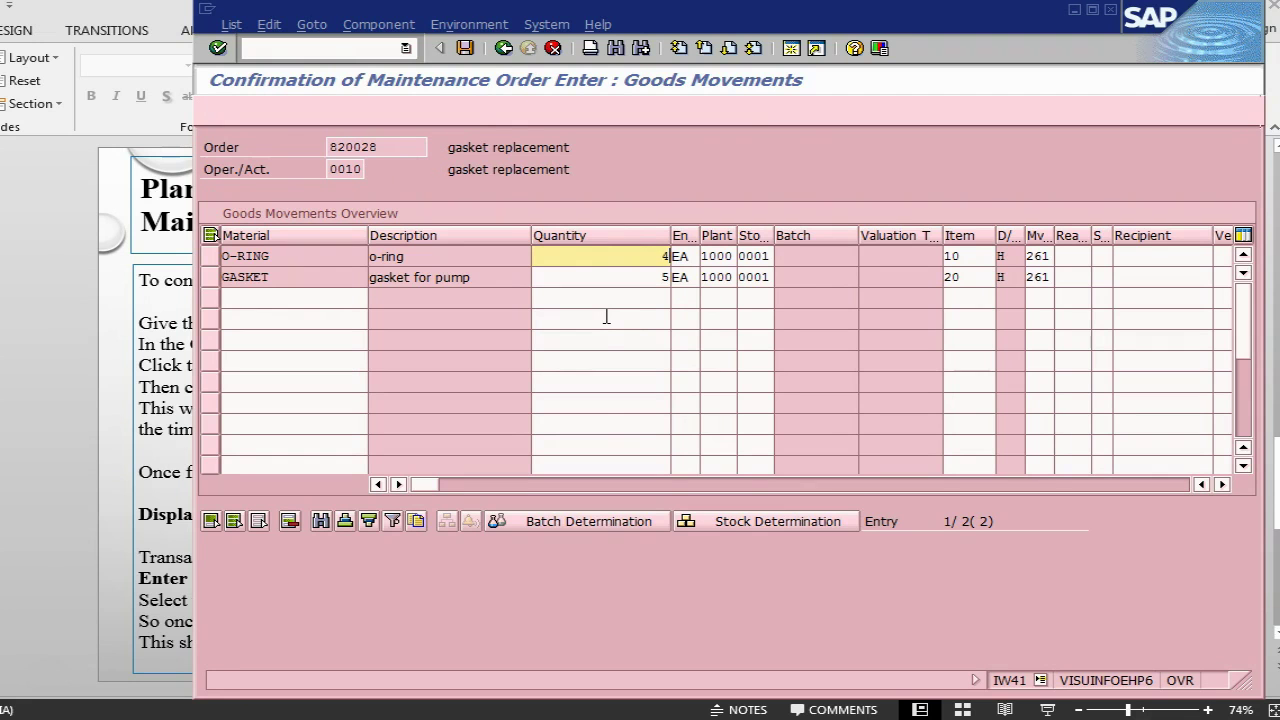
key(Down)
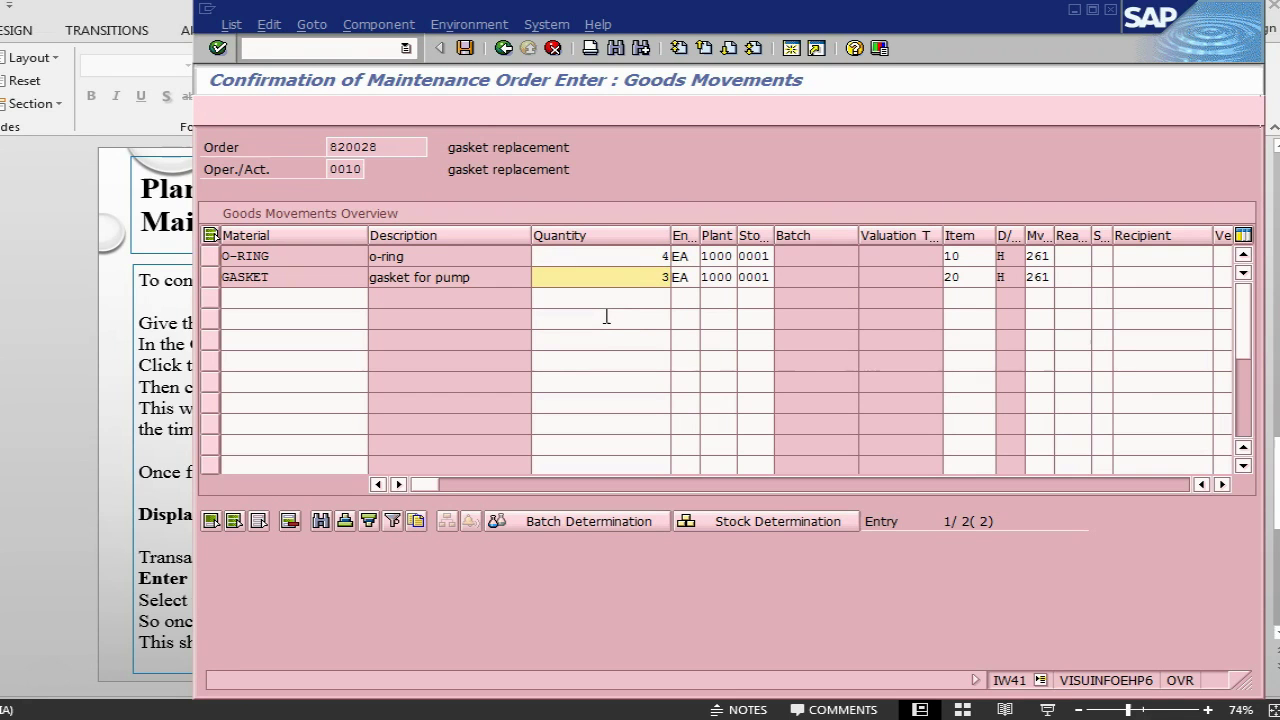
click(503, 48)
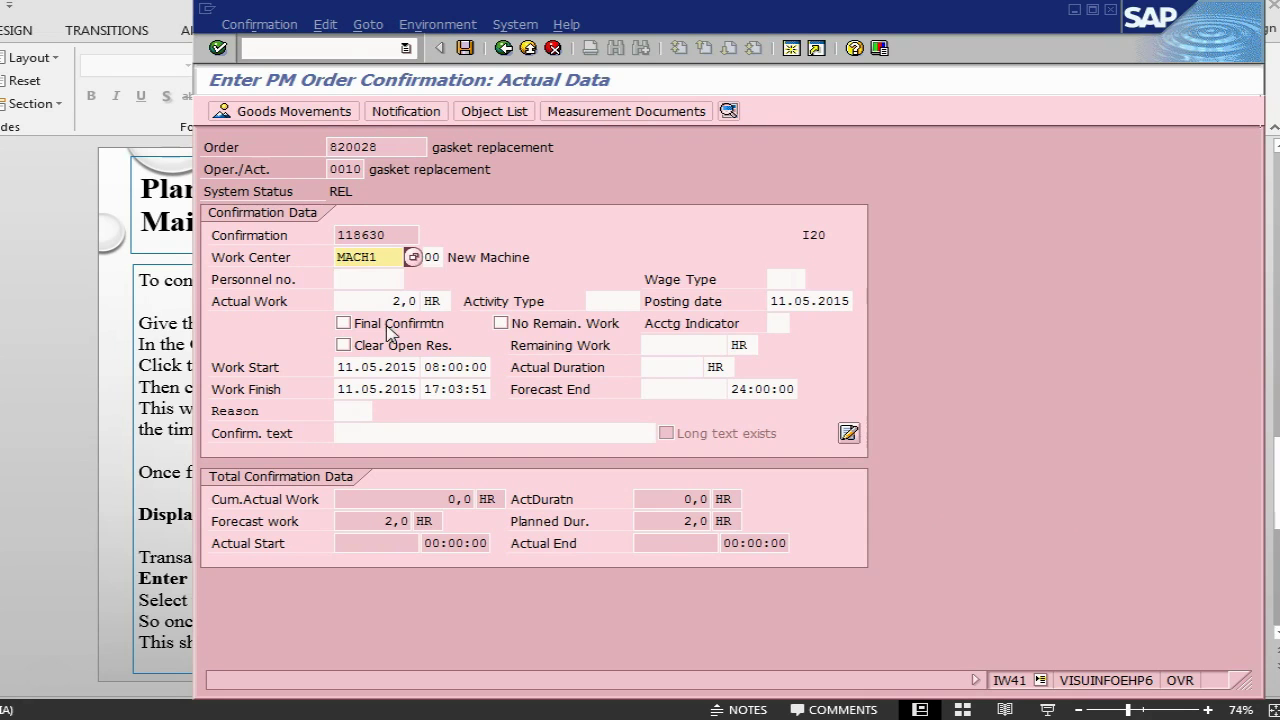
Mark the operation as final confirmation with no remaining work, and save the confirmation.
click(388, 330)
click(515, 328)
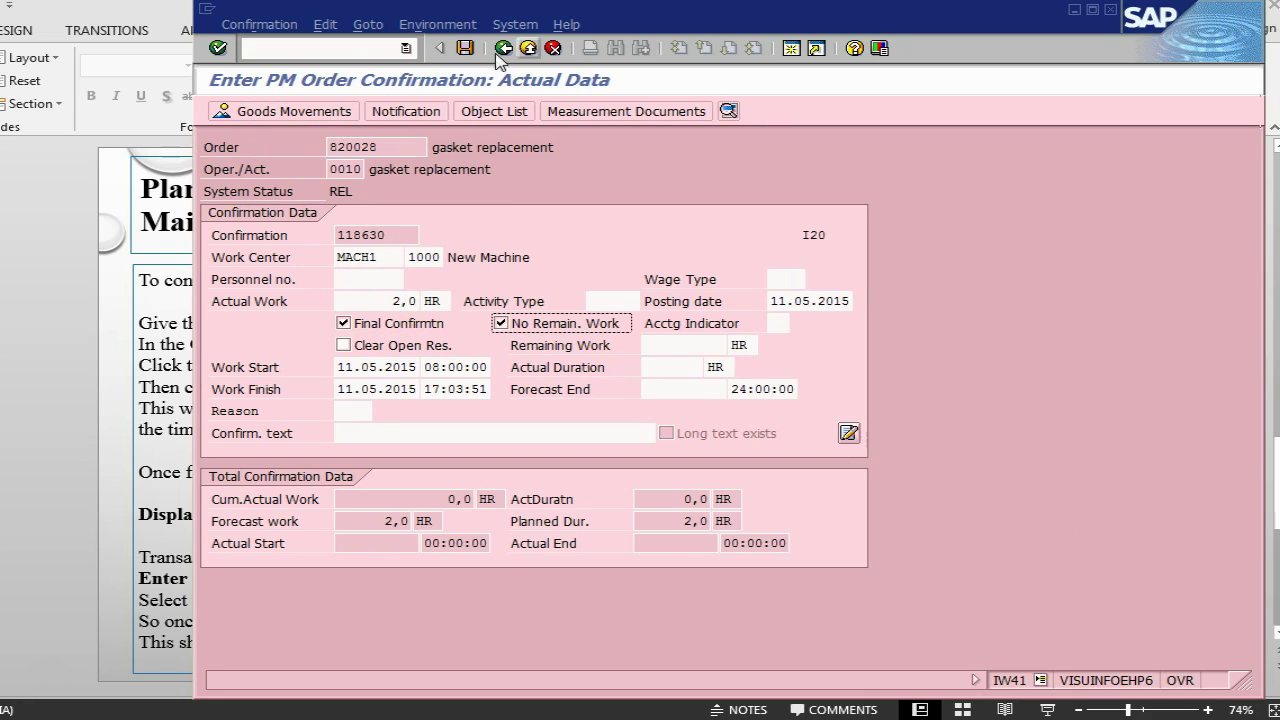
click(465, 48)
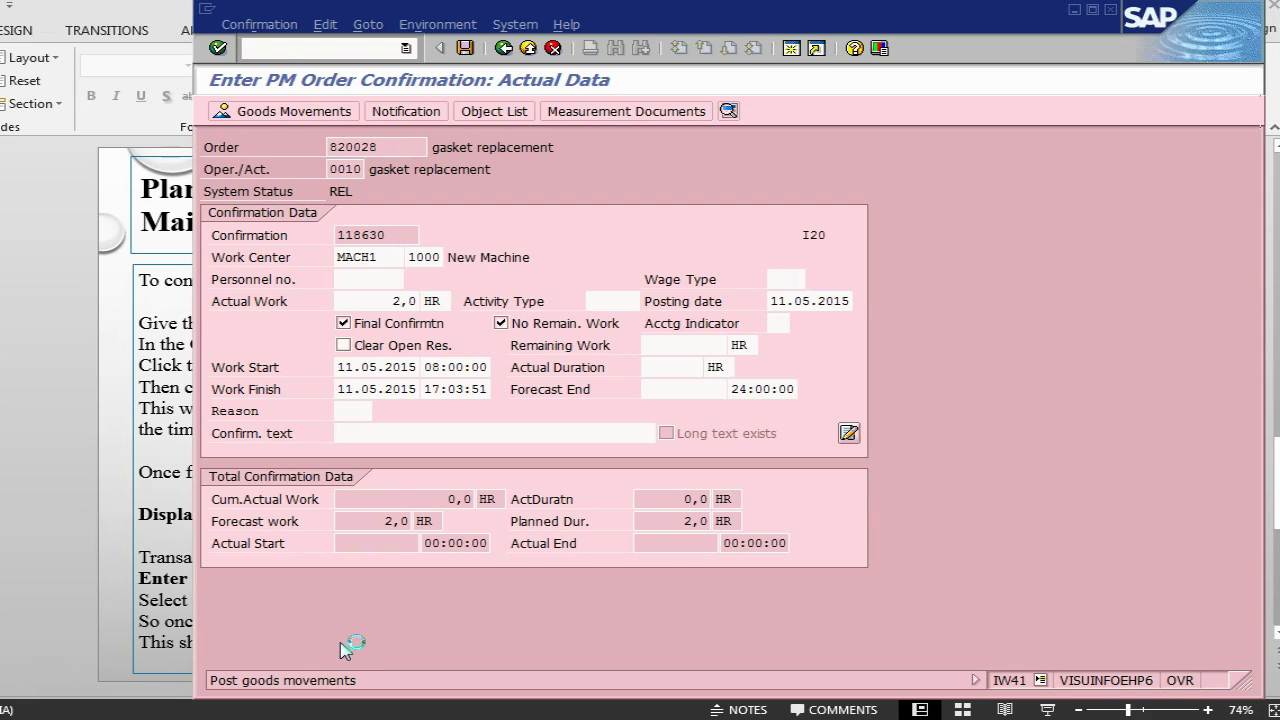
key(alt+Tab)
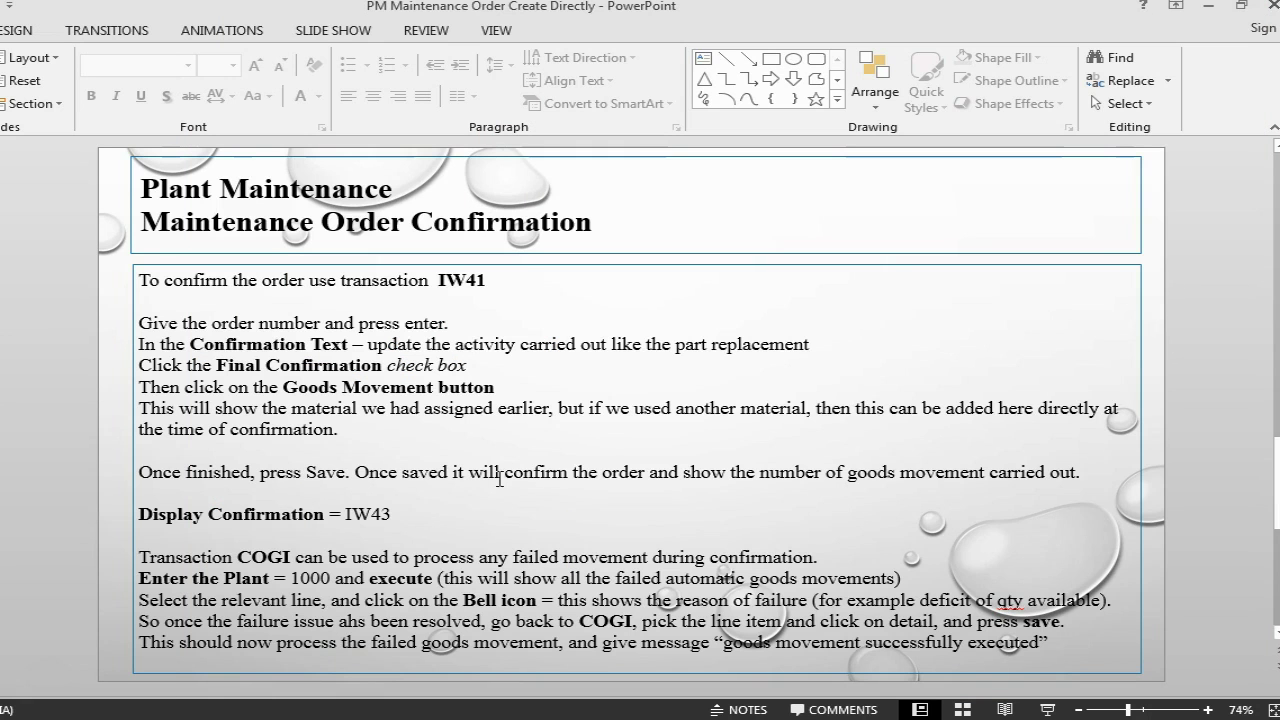
key(alt+Tab)
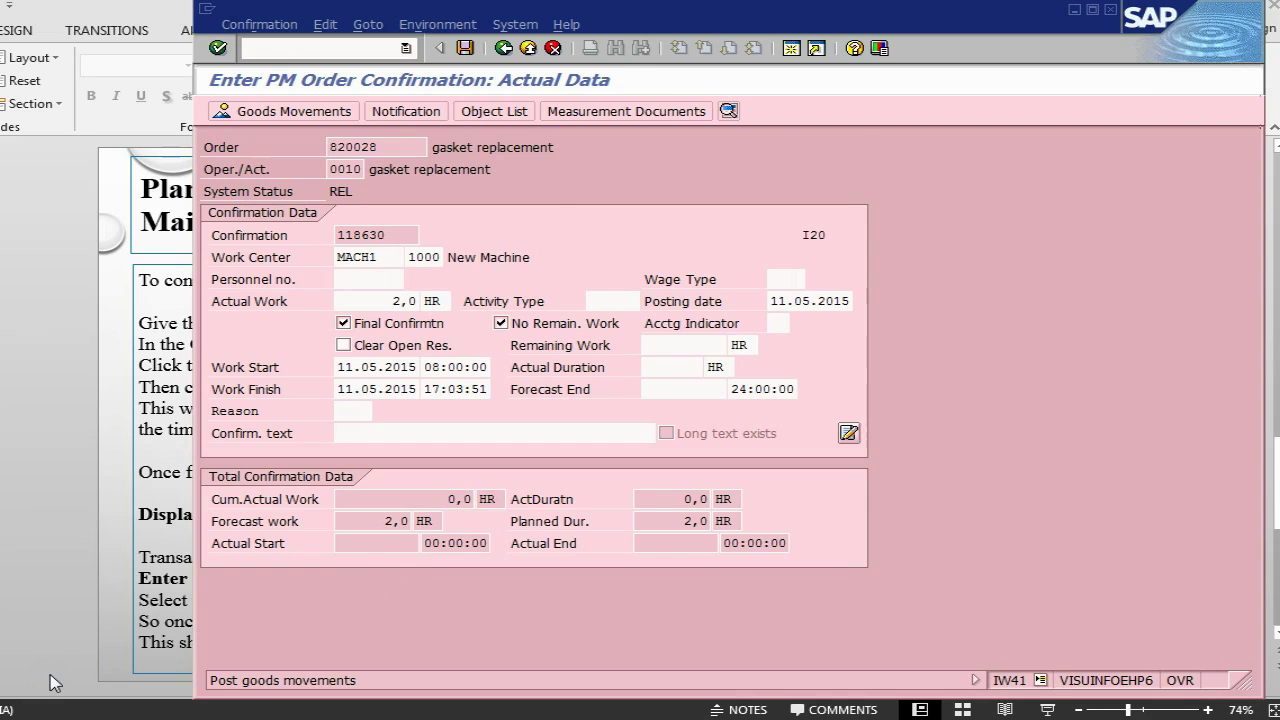
key(ctrl+s)
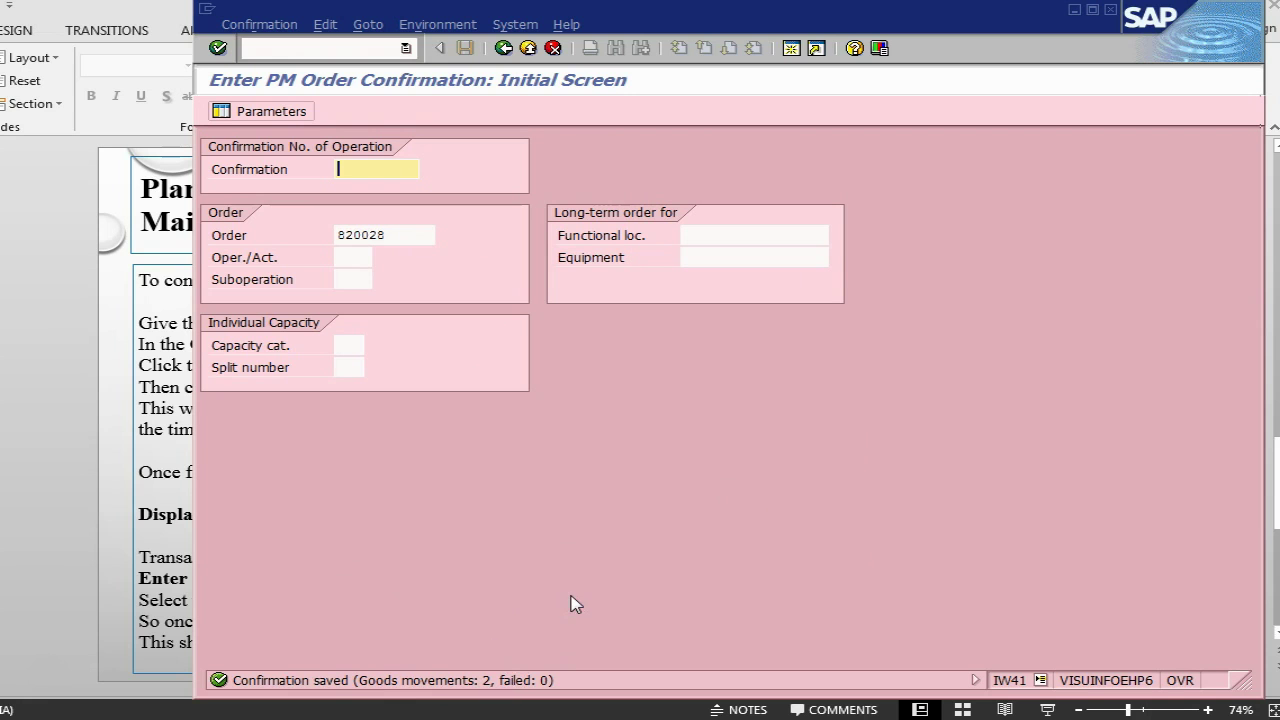
Review the COGI instructions for failed goods movements on the PowerPoint slide, and return to SAP.
key(alt+Tab)
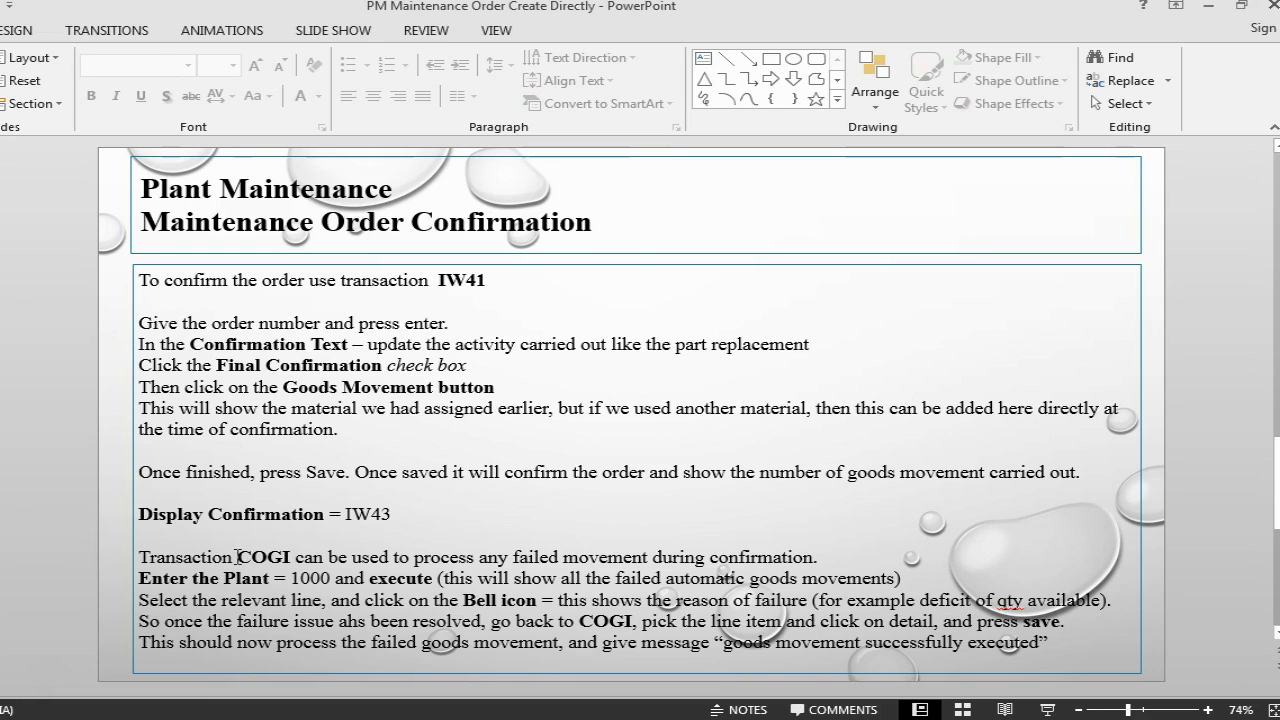
drag(237, 556, 288, 554)
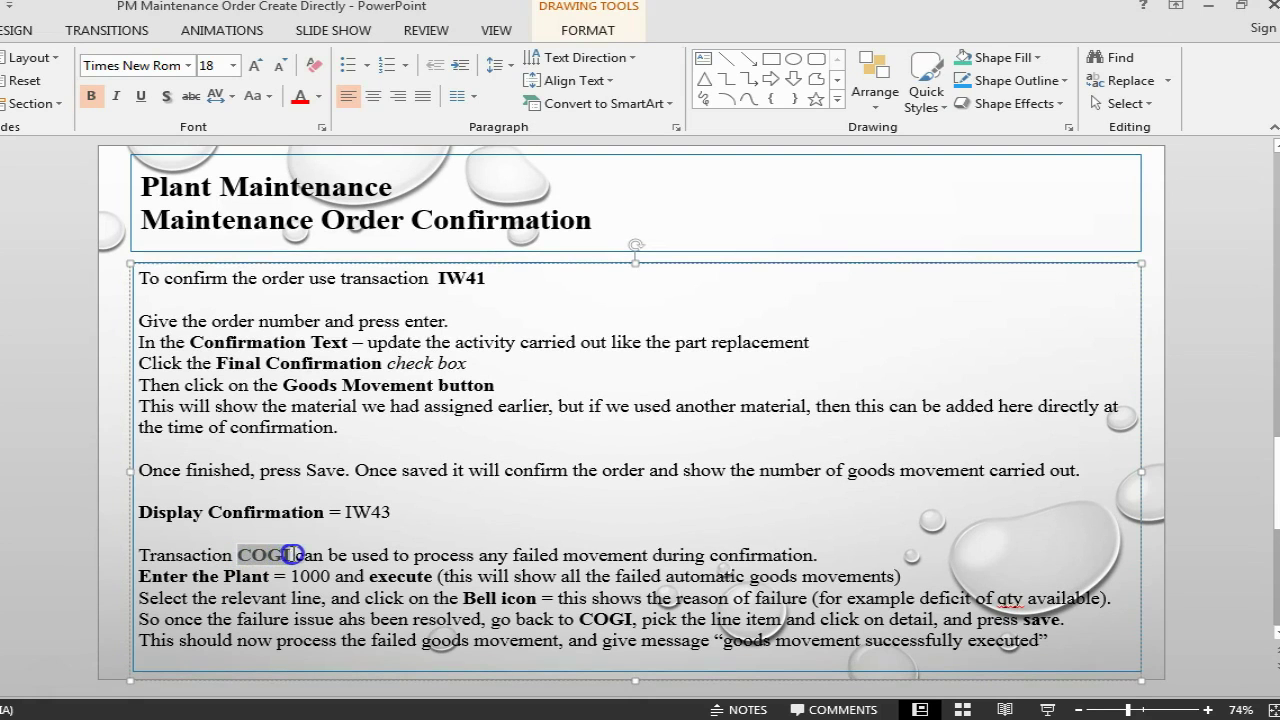
click(382, 622)
key(alt+Tab)
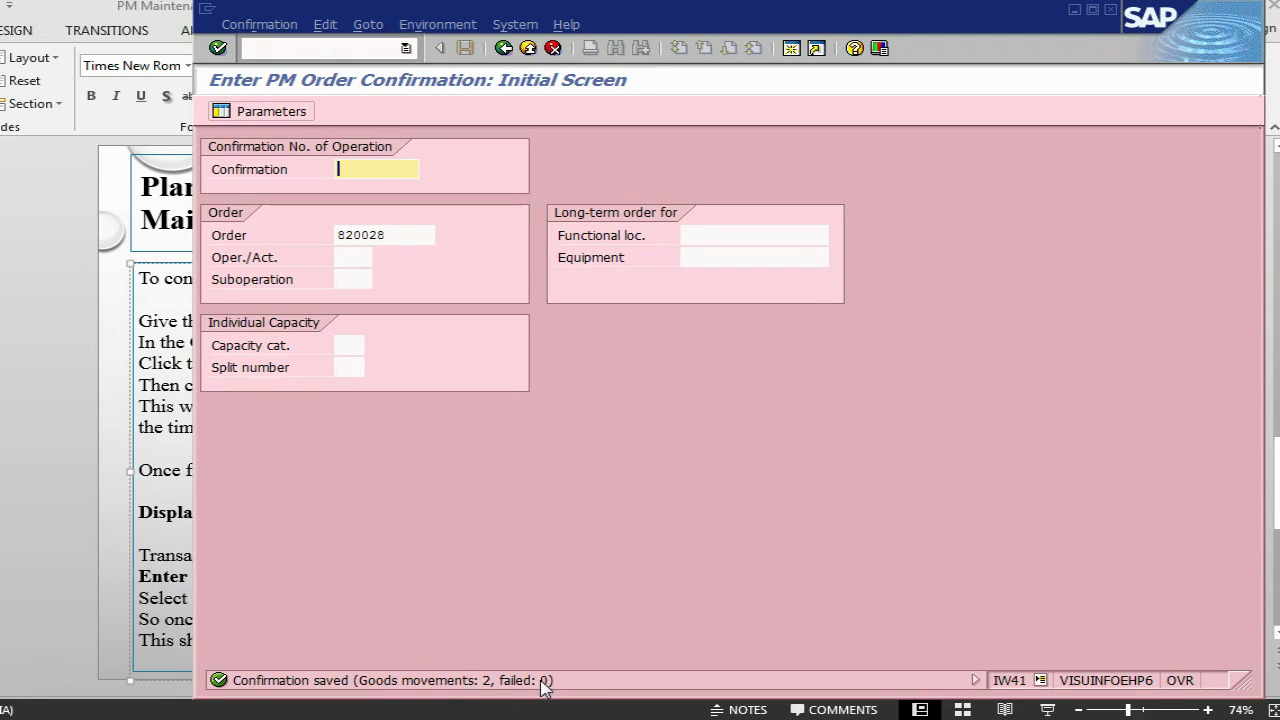
Run transaction COGI for plant 1000 to list the failed automatic goods movements.
click(286, 48)
text(/ncogi)
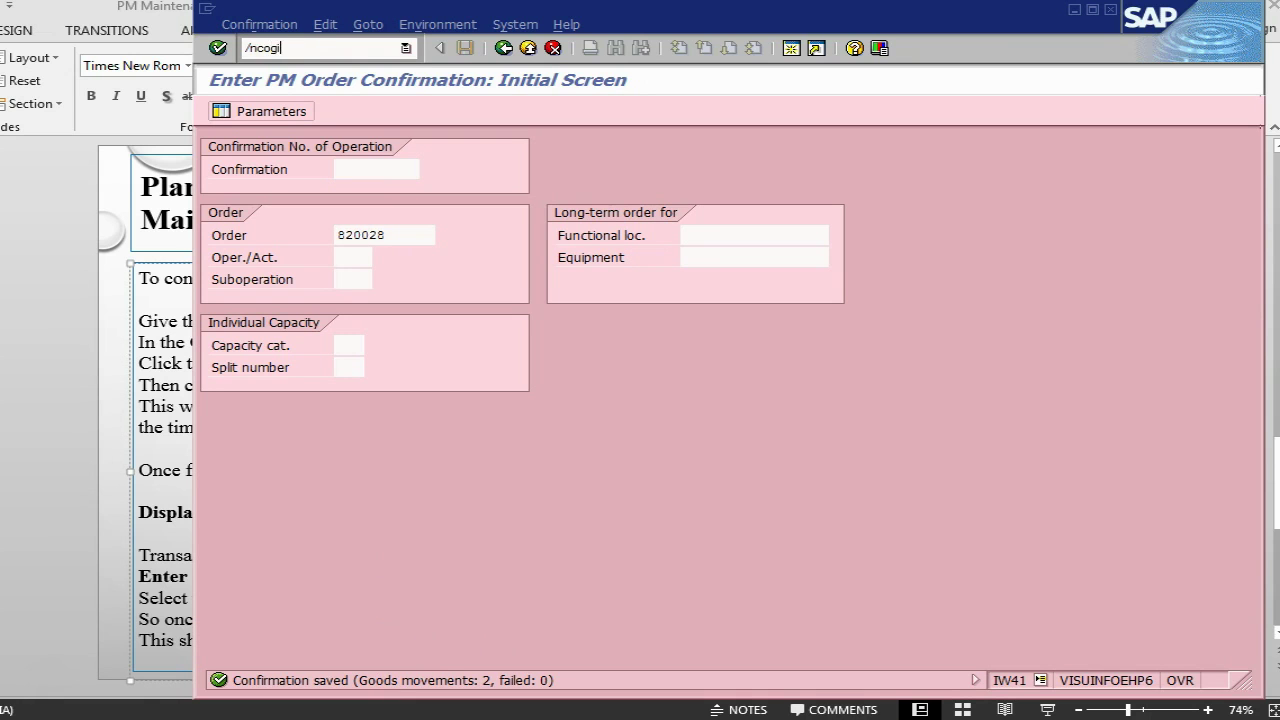
key(Return)
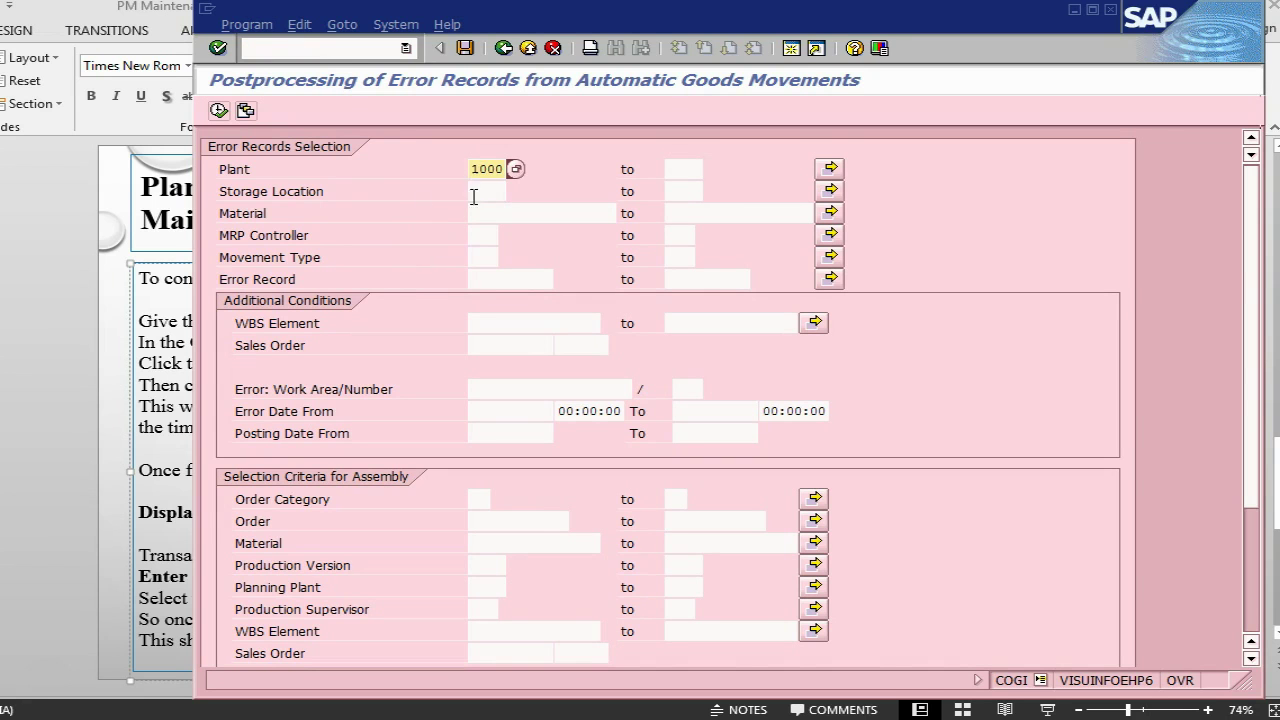
click(219, 111)
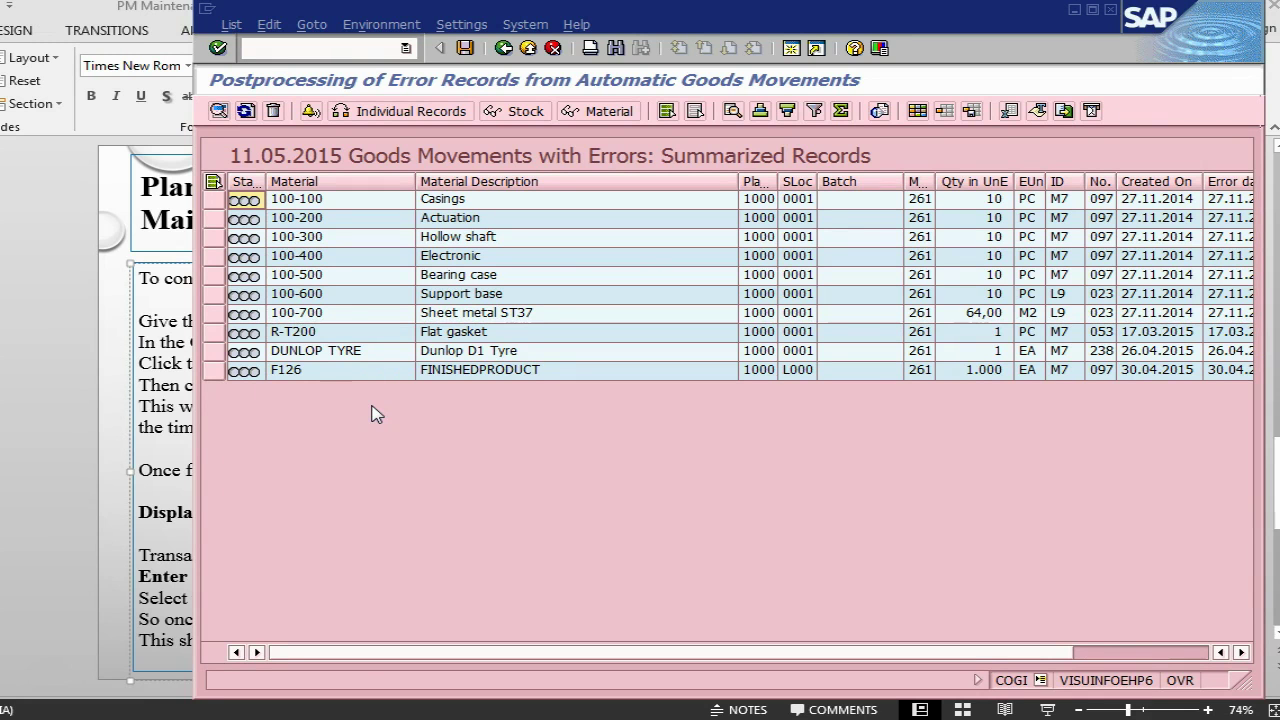
Display the failure reason for the DUNLOP TYRE error record, and try to reprocess the movement by saving its details.
click(215, 352)
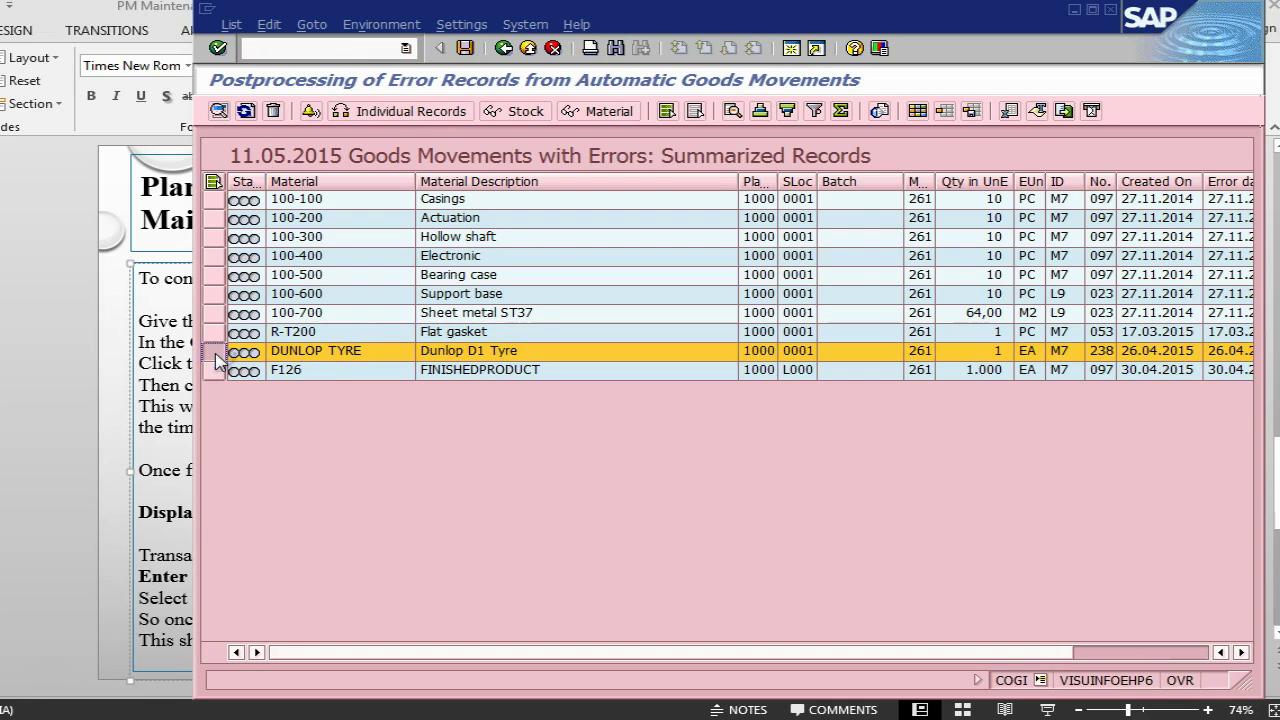
click(311, 111)
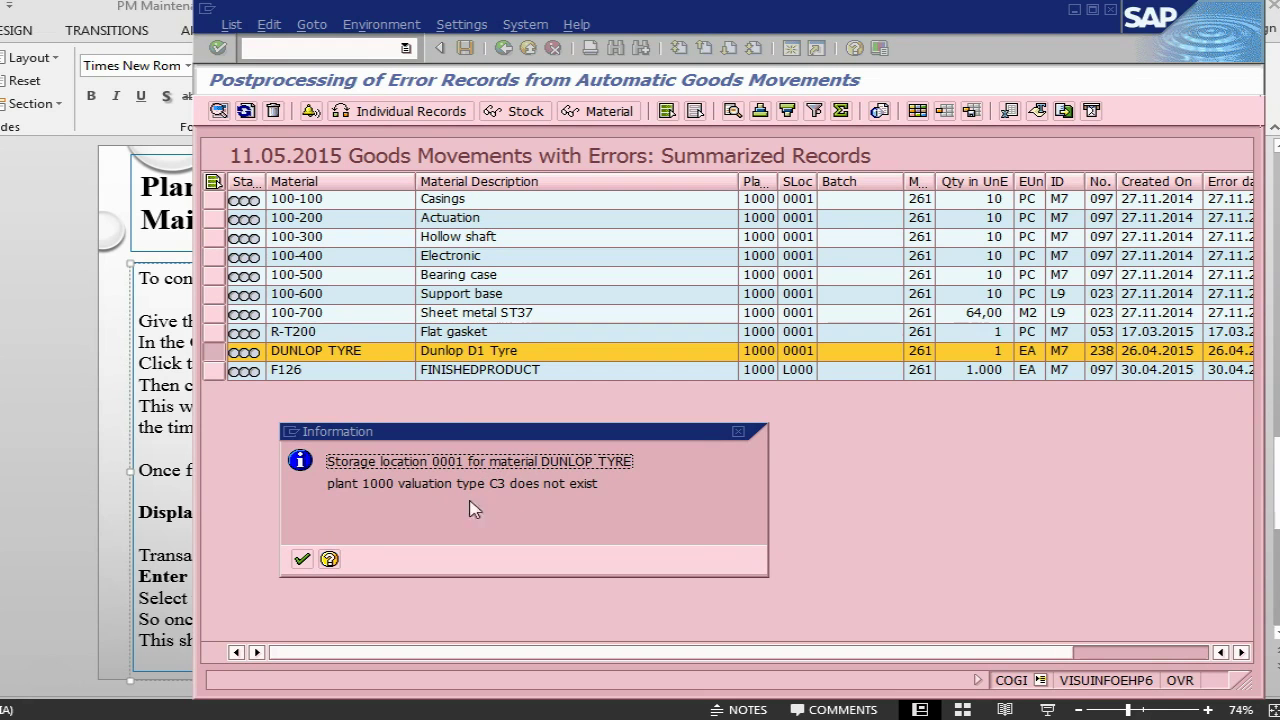
click(302, 559)
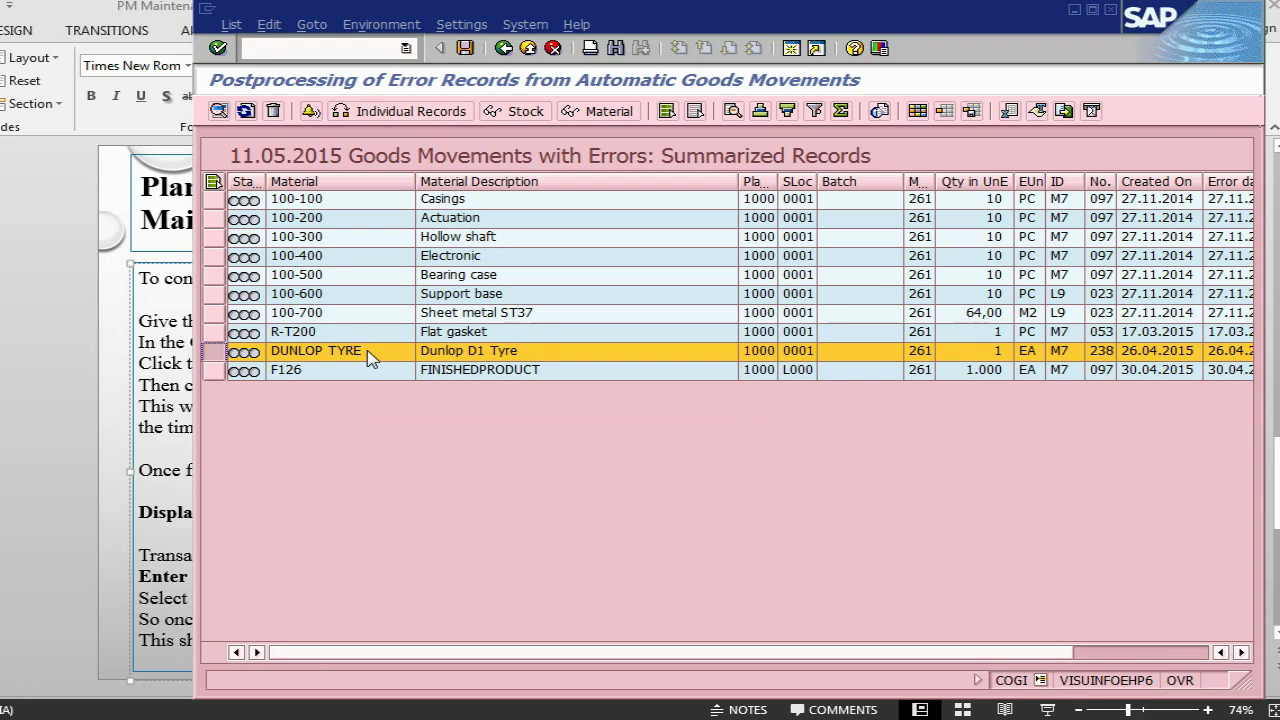
double_click(370, 355)
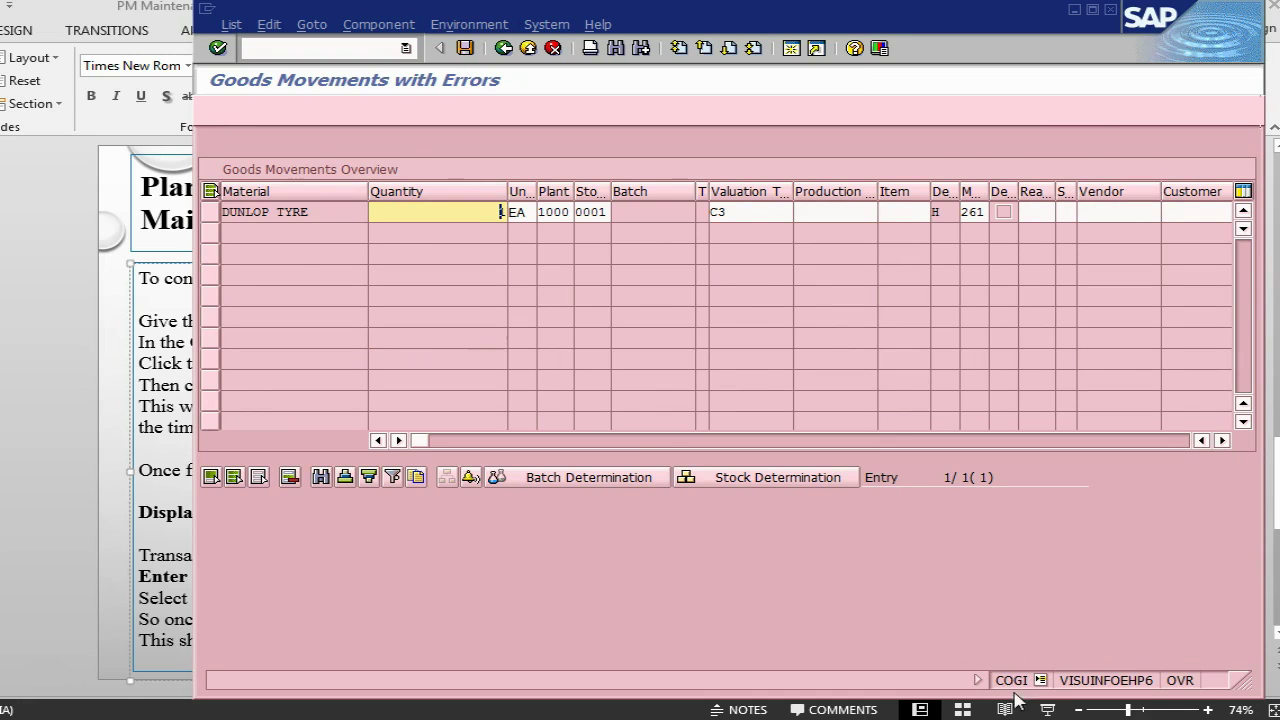
click(467, 50)
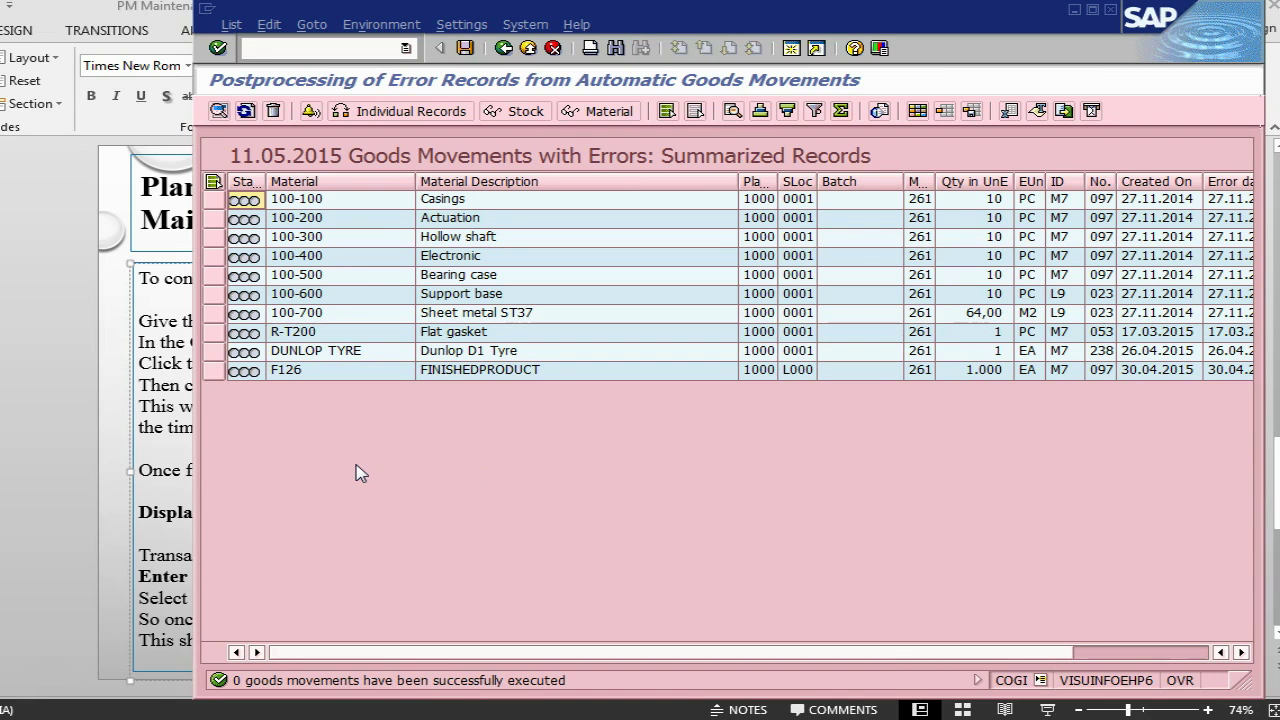
View the continued Maintenance Order Confirmation slide in PowerPoint for the completion and settlement instructions, and return to SAP.
key(alt+Tab)
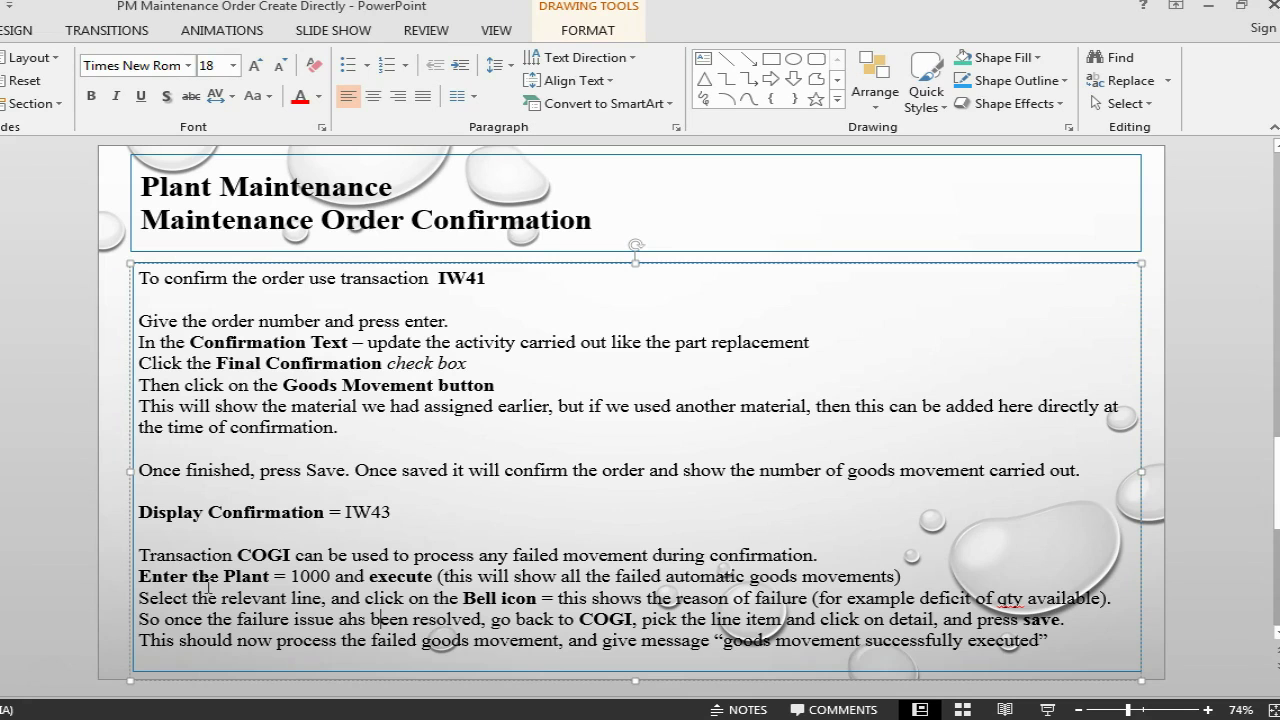
key(Page_Down)
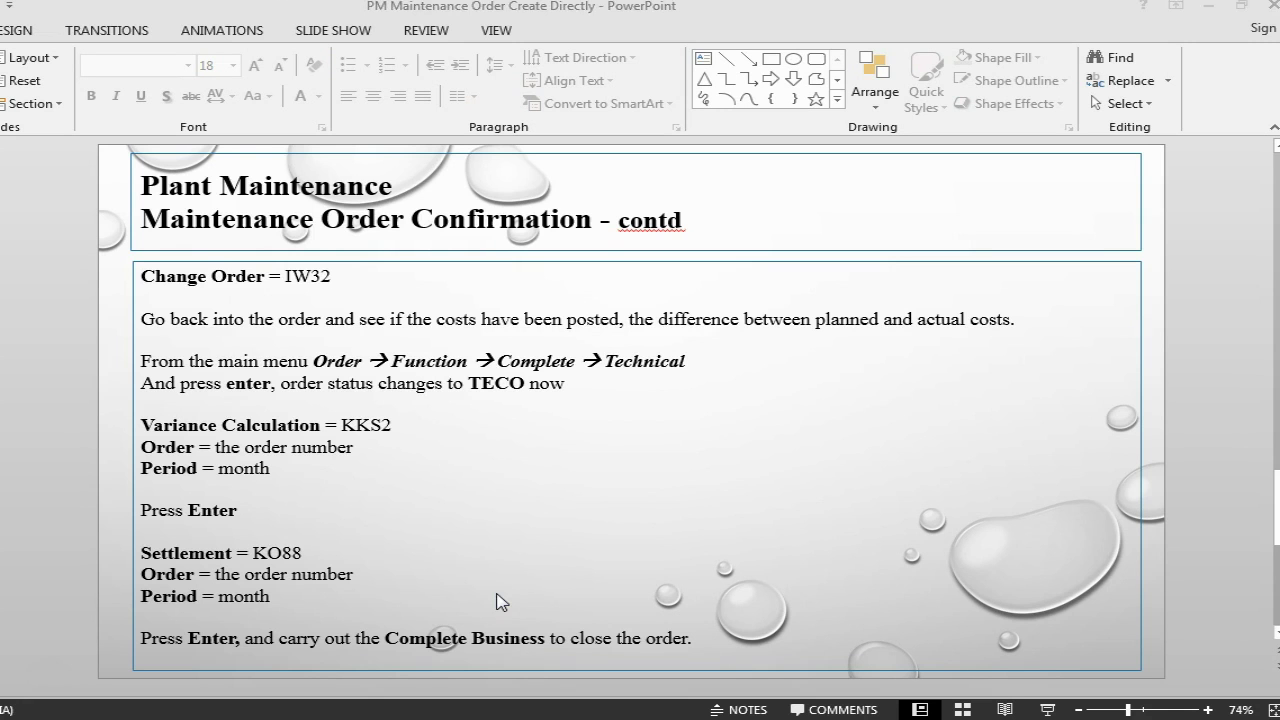
key(alt+Tab)
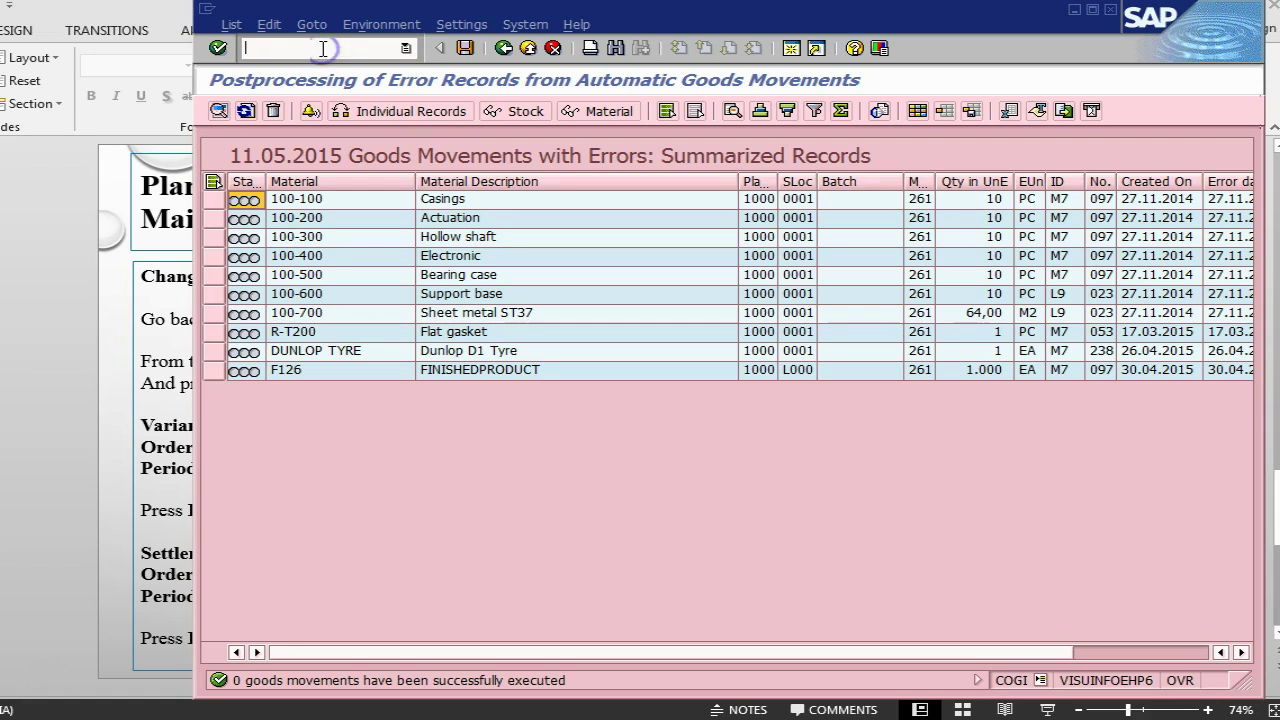
Technically complete the gasket replacement order in transaction IW32, and reopen it to check its system status.
text(/niw32)
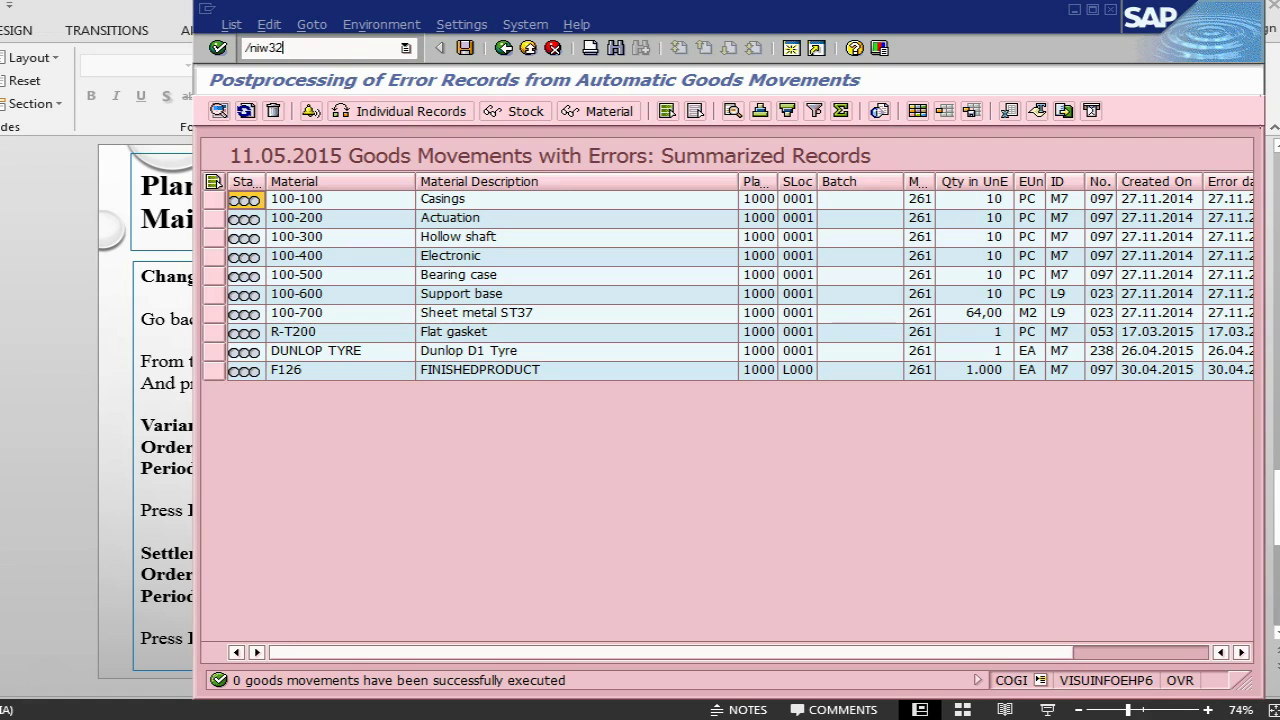
key(Return)
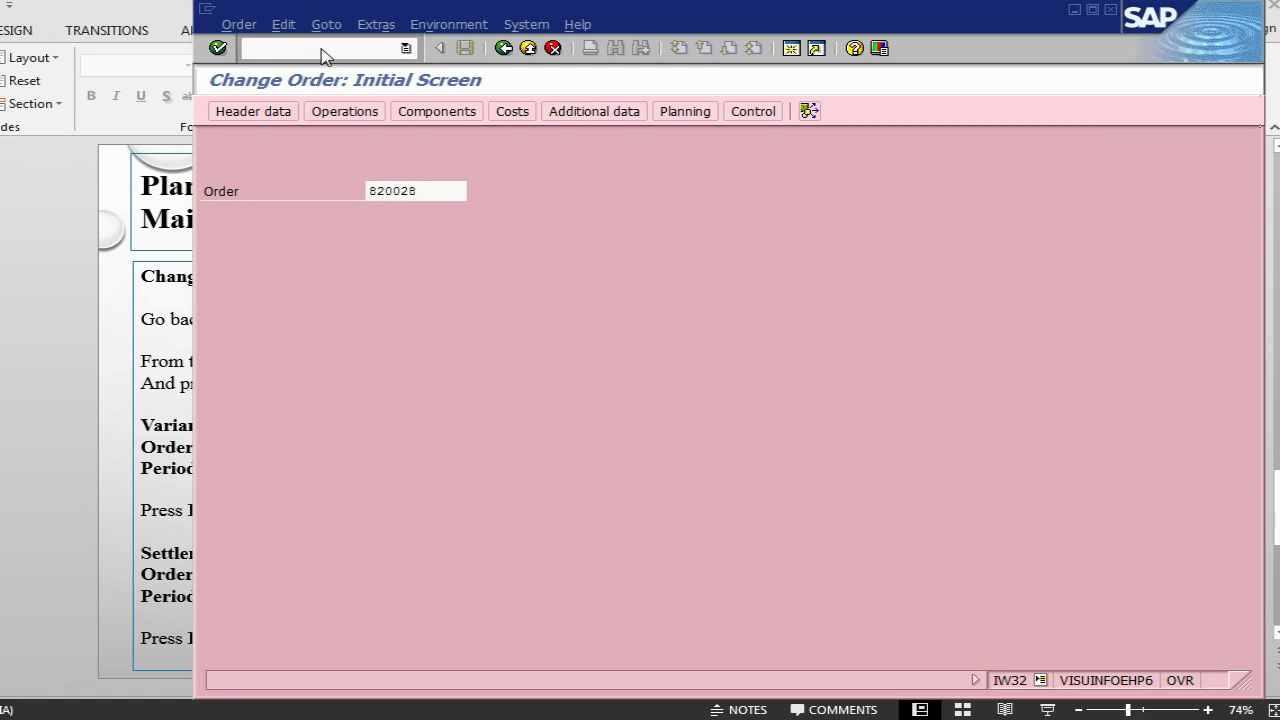
key(Return)
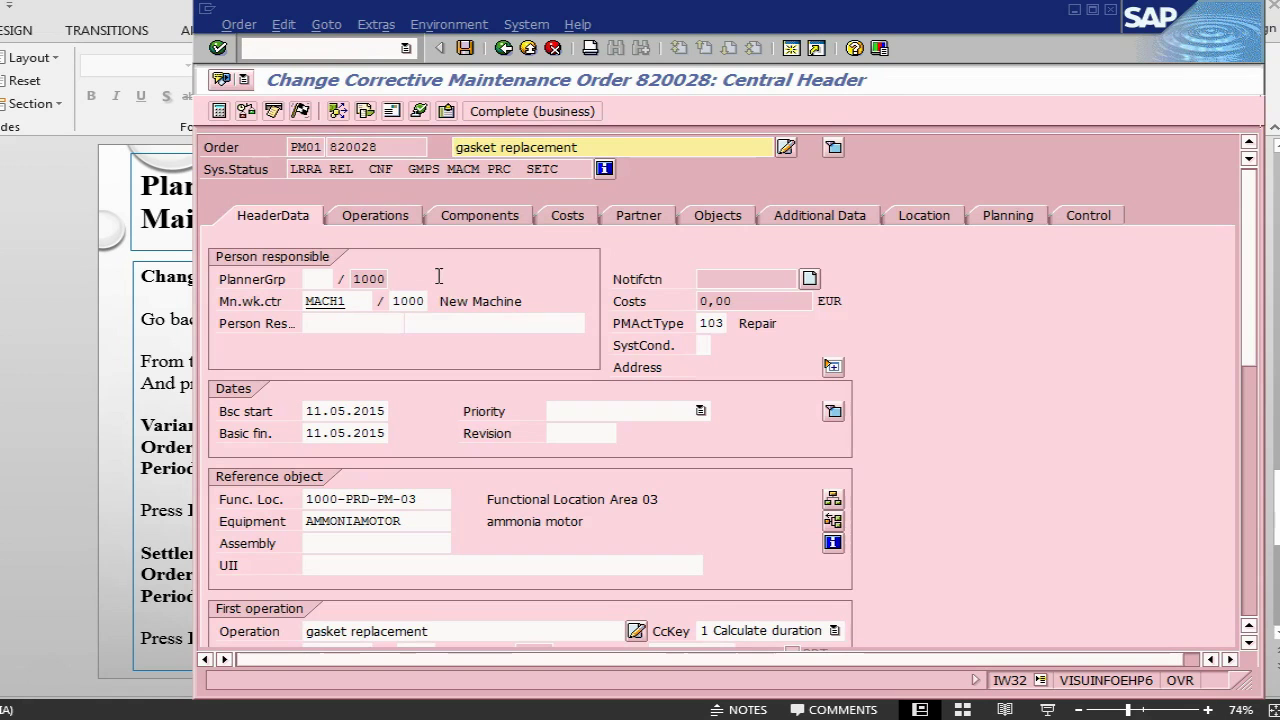
click(236, 26)
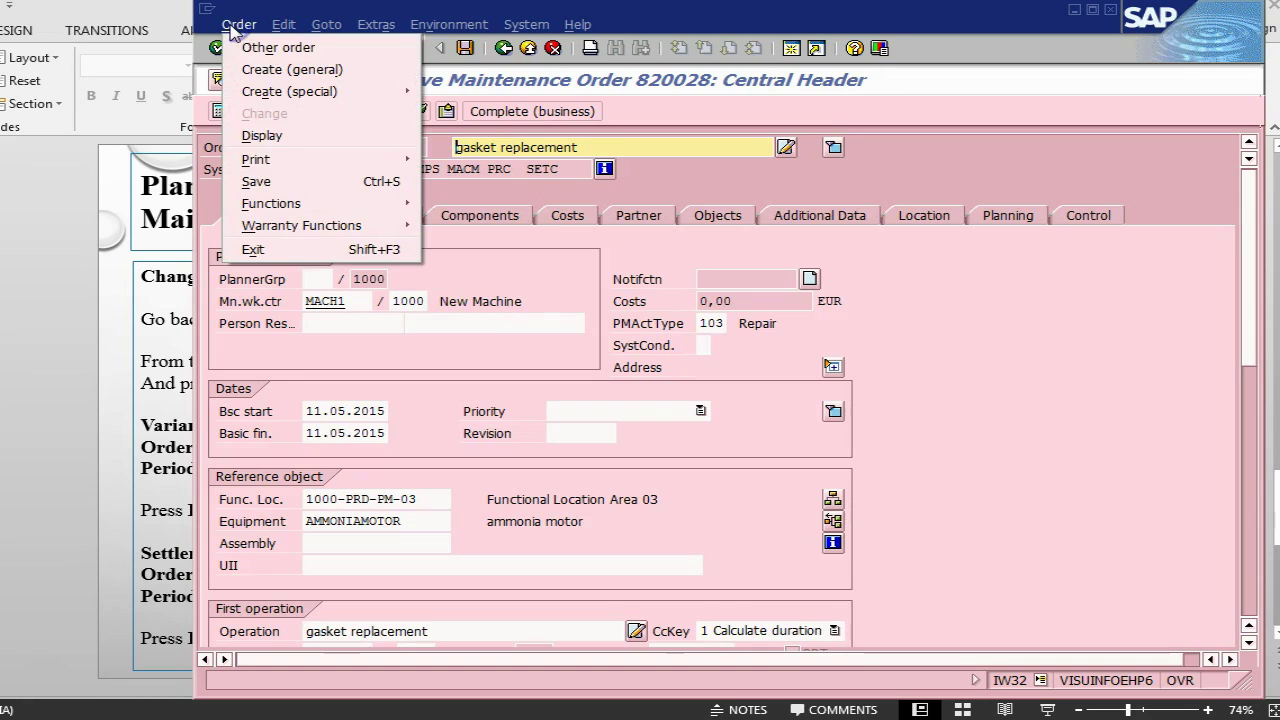
mouse_move(274, 204)
mouse_move(474, 250)
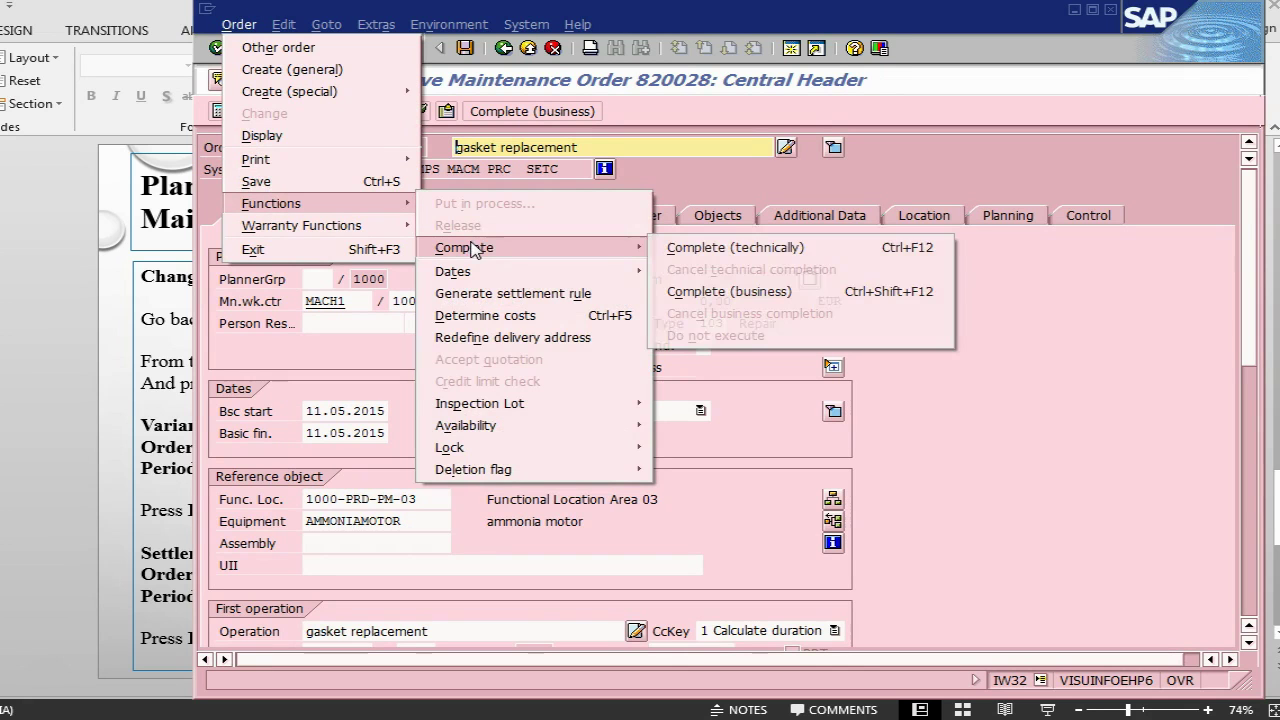
click(680, 248)
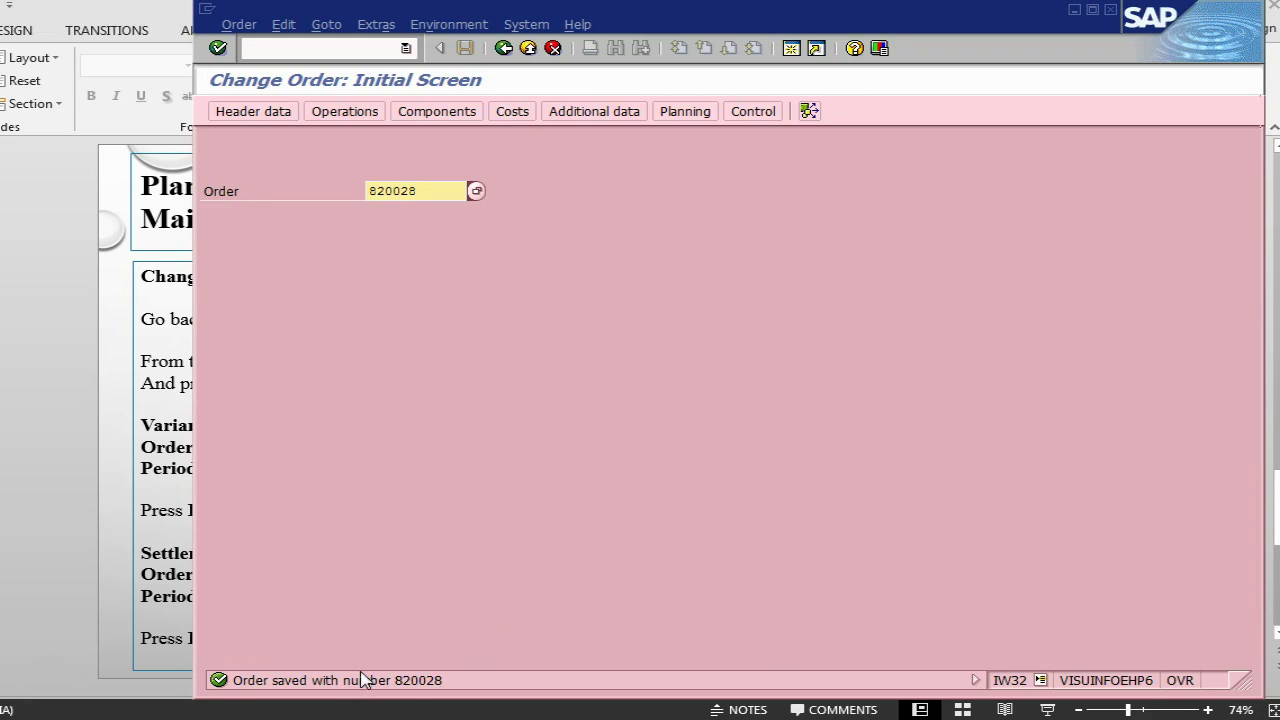
click(283, 48)
key(Return)
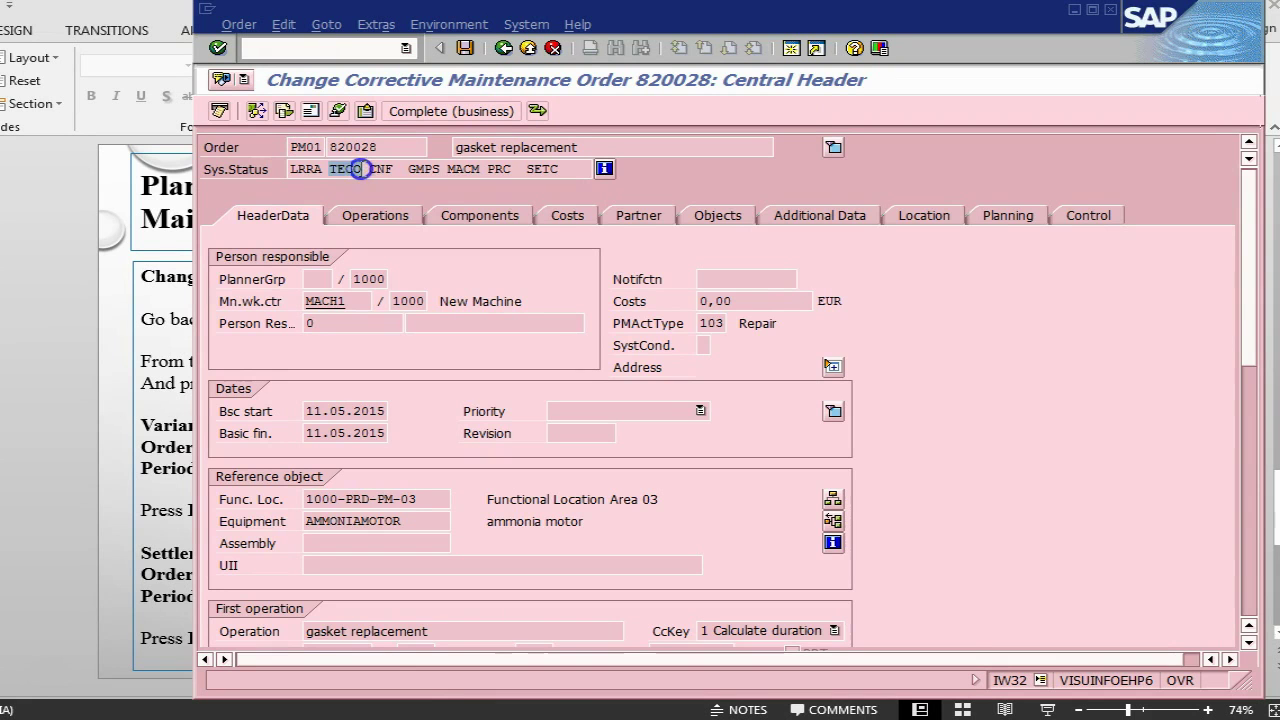
Run variance calculation KKS2 in controlling area 1000 for the gasket replacement order, period 5 of 2015, with Test Run switched off.
click(330, 50)
text(/)
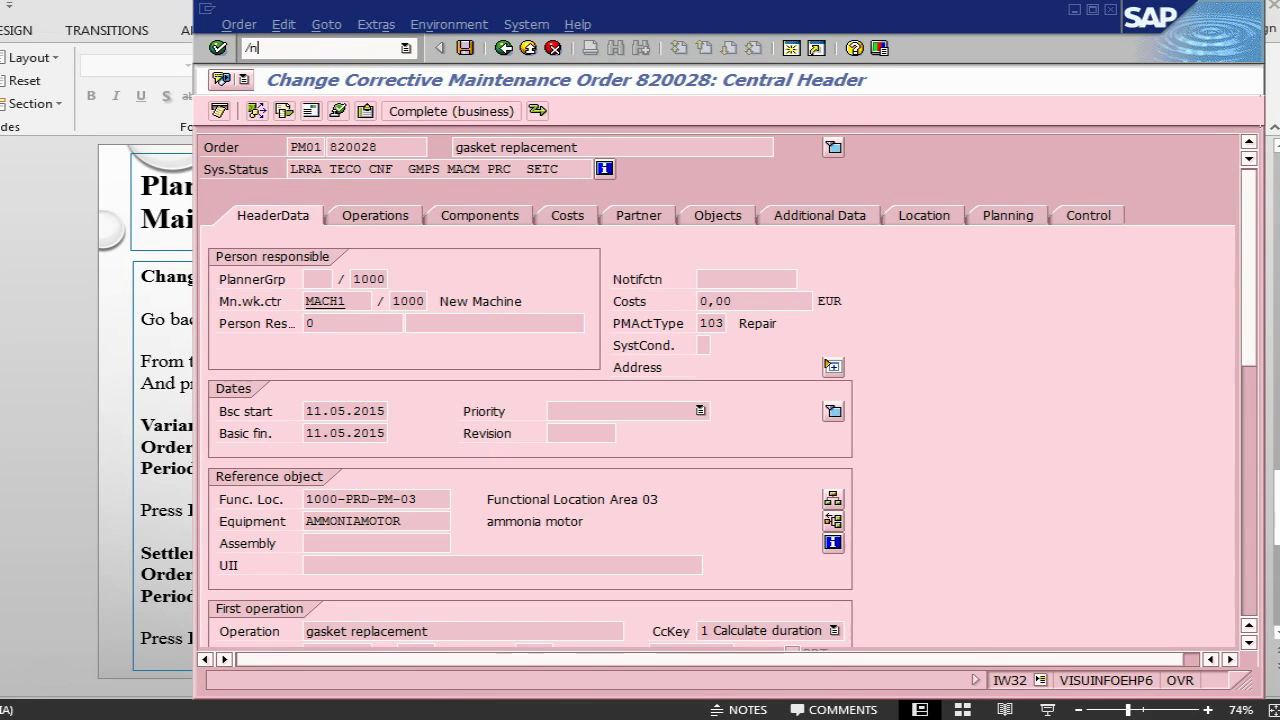
text(nkks2)
key(Return)
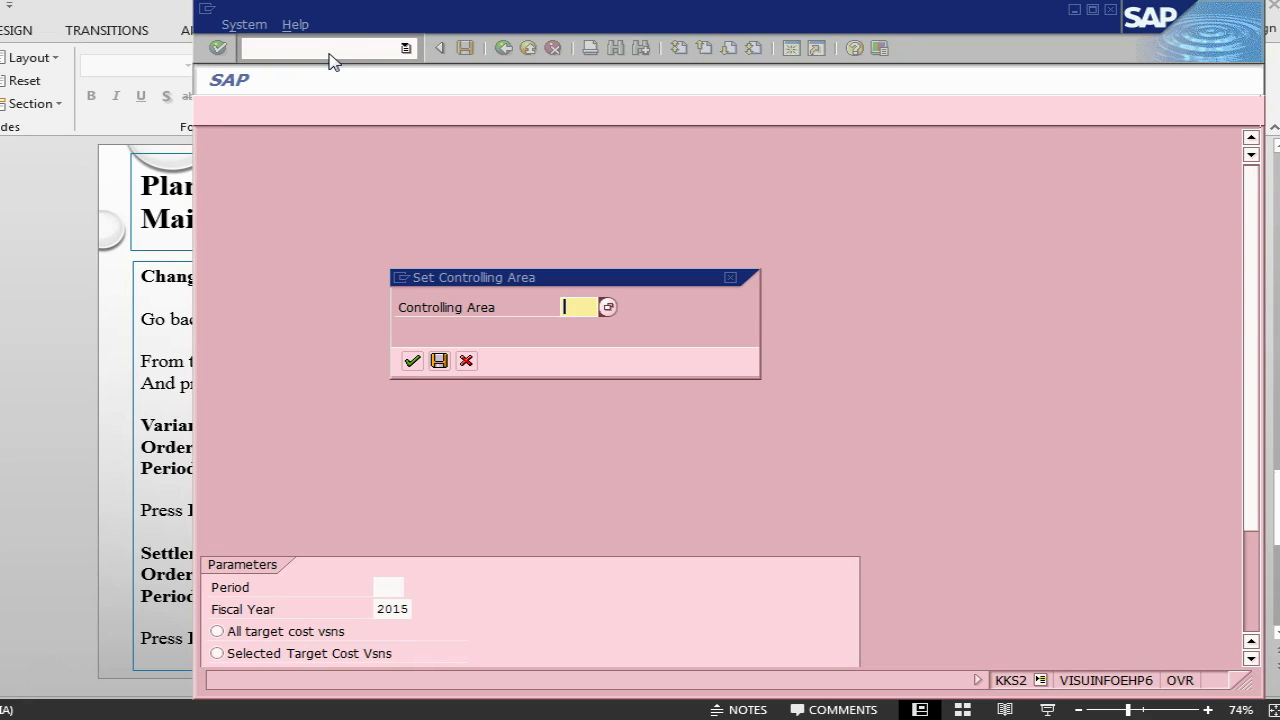
text(1000)
key(Return)
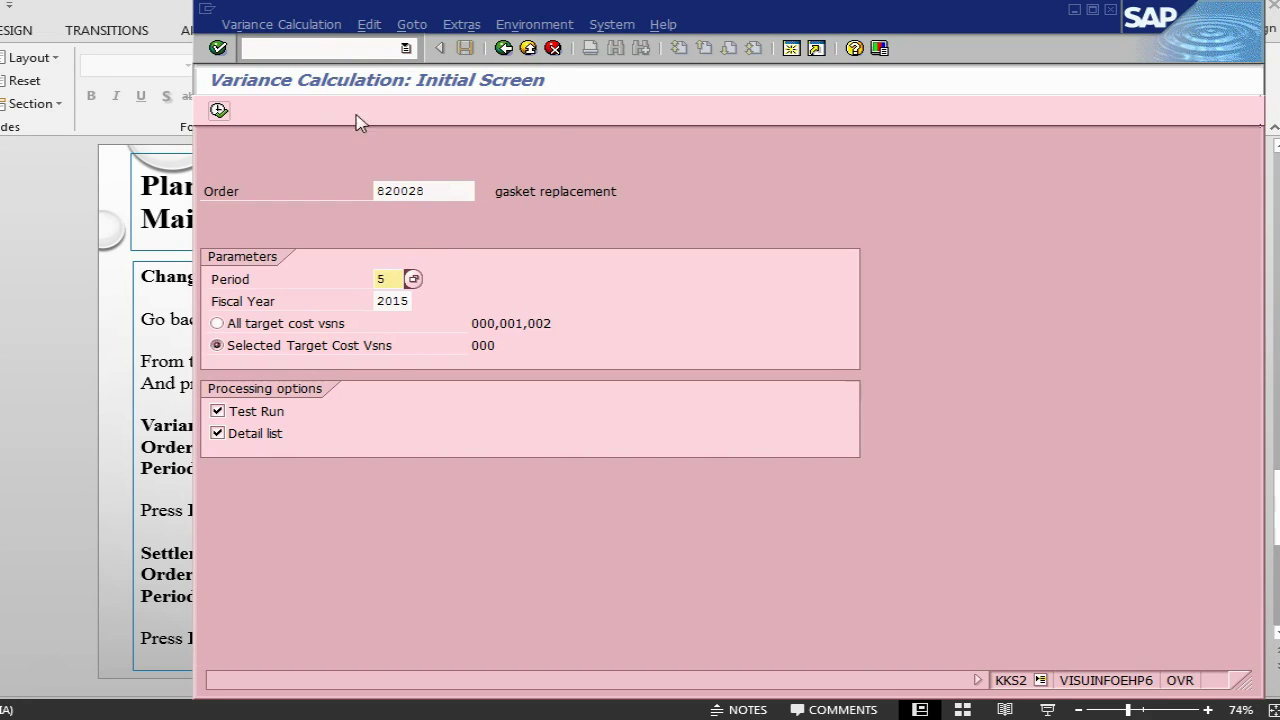
click(245, 412)
click(218, 111)
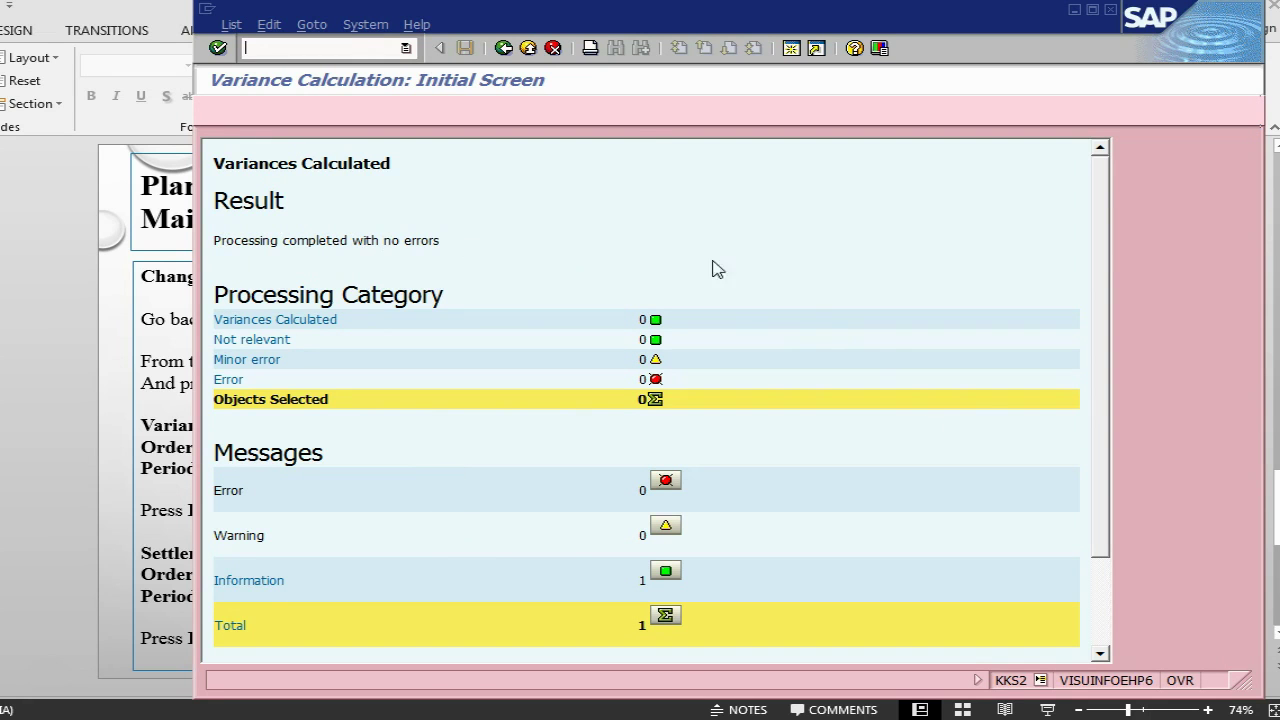
Look up the settlement transaction on the PowerPoint slide, and return to SAP to start KO88.
key(alt+Tab)
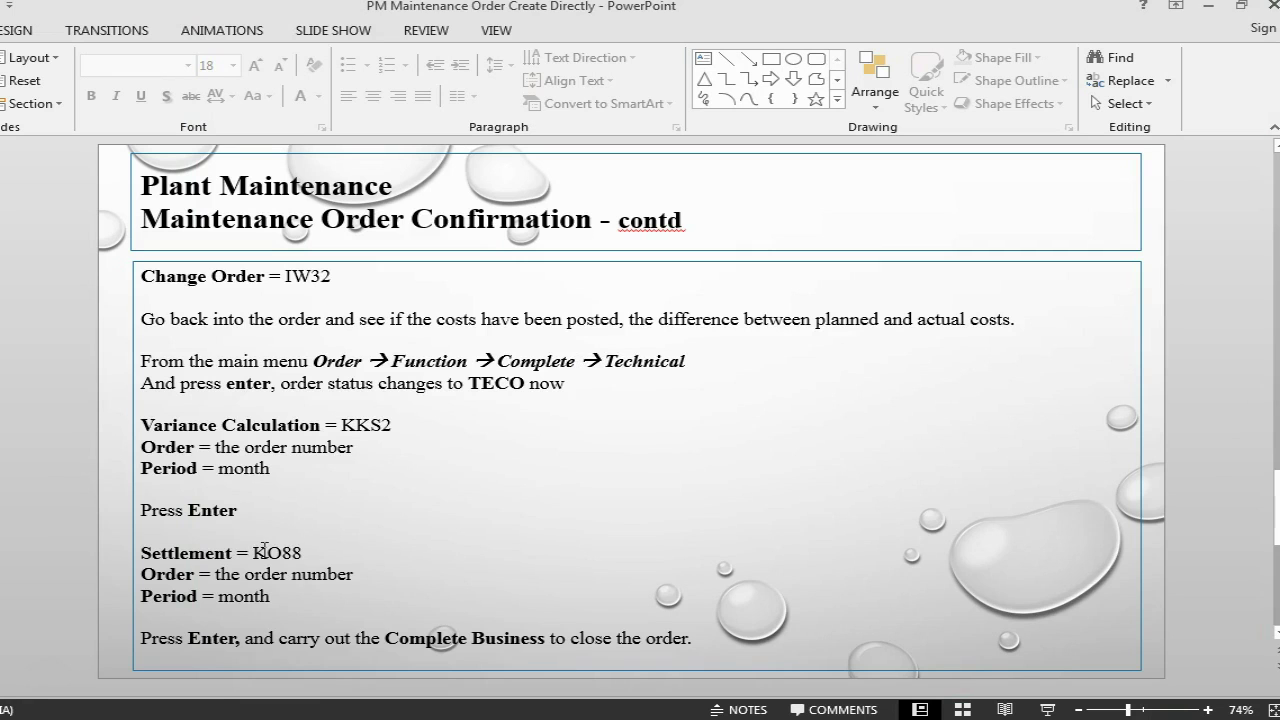
key(alt+Tab)
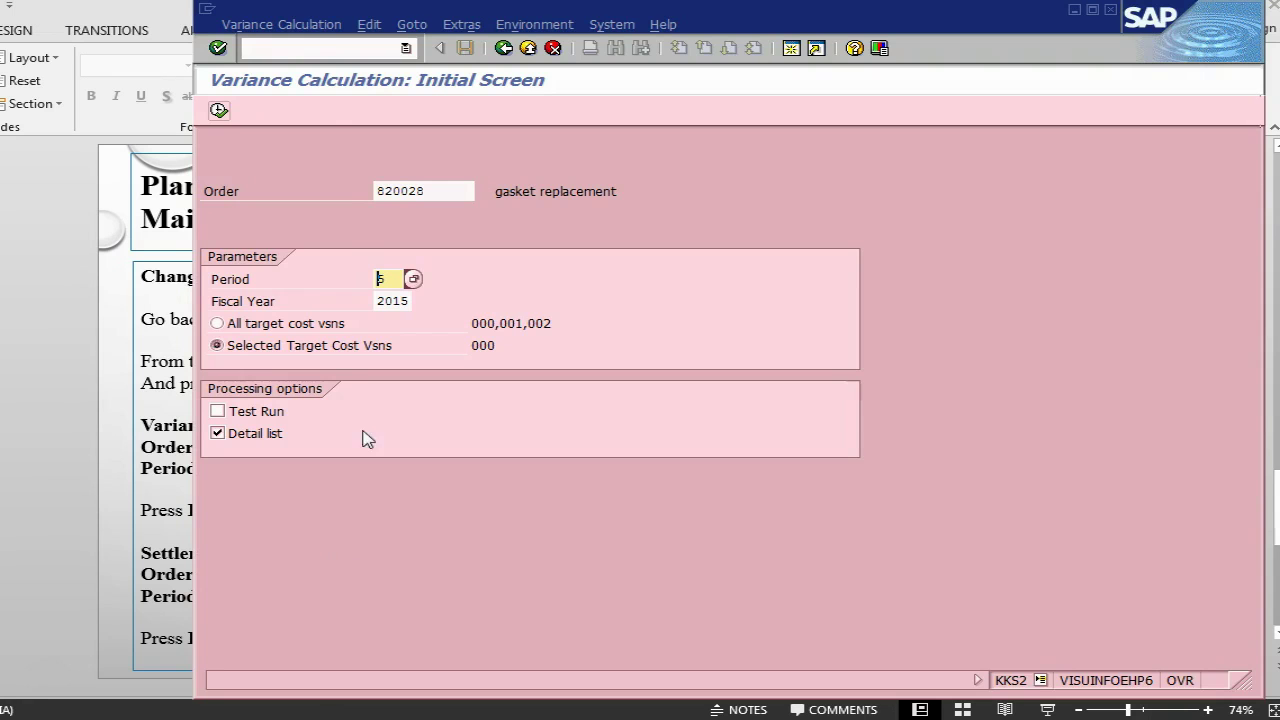
click(328, 48)
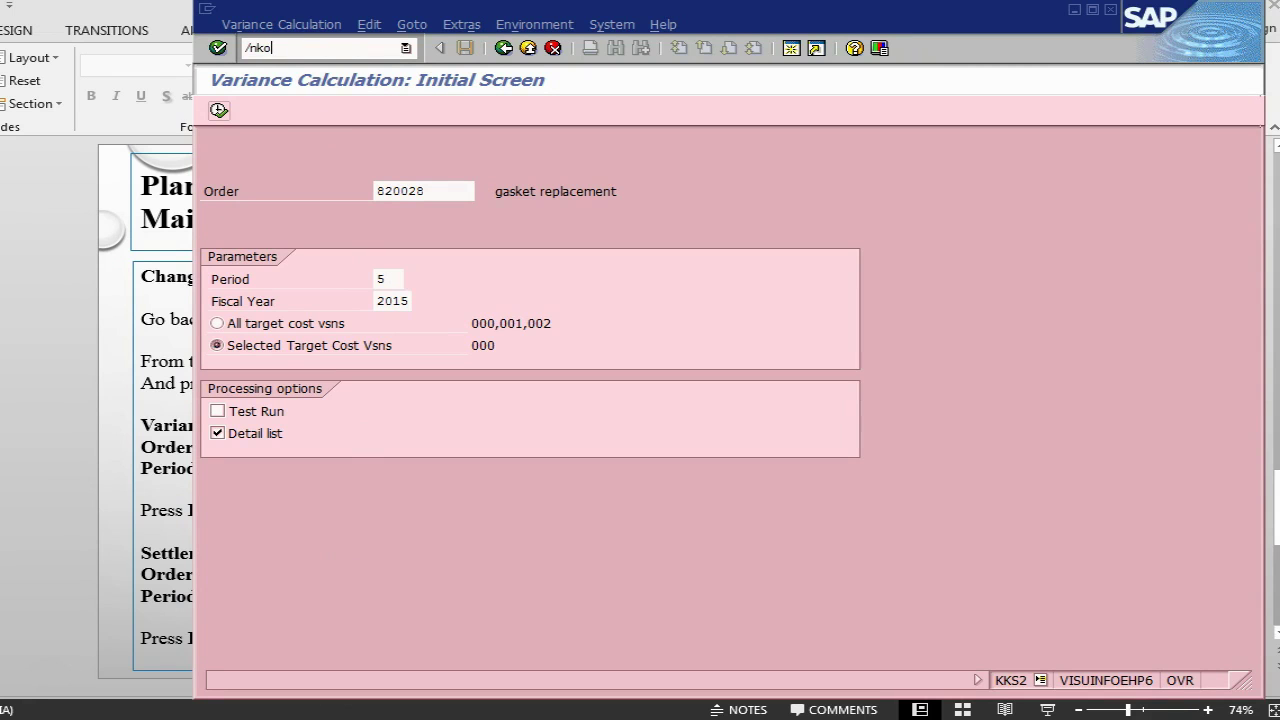
key(Return)
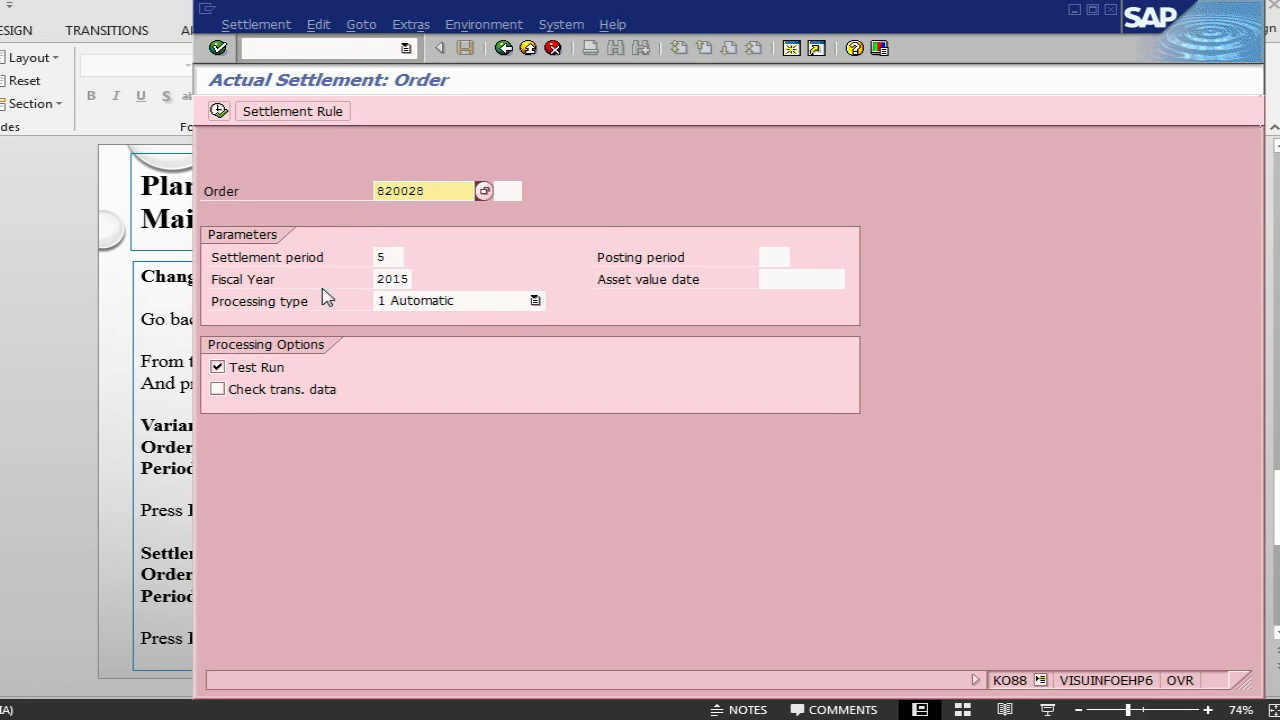
Settle the order for period 5 of 2015 with Check trans. data on and Test Run off, and display the detail list of settled values.
click(216, 390)
click(240, 368)
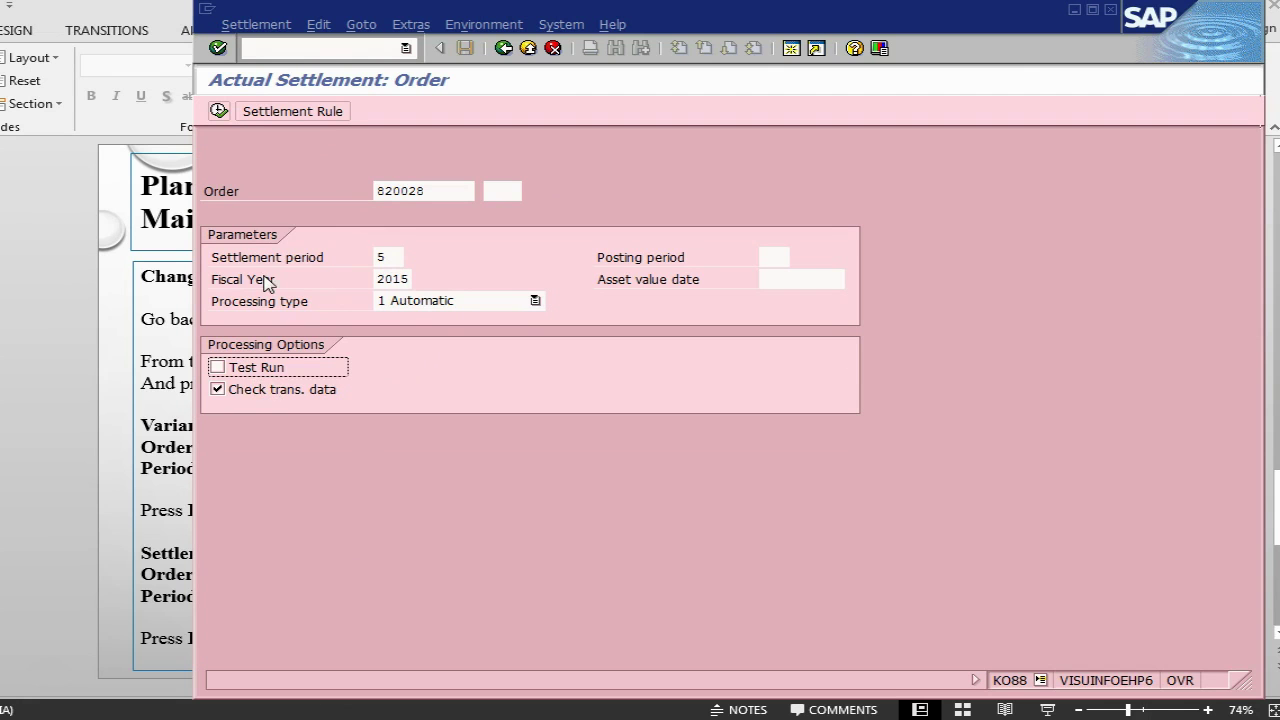
click(218, 110)
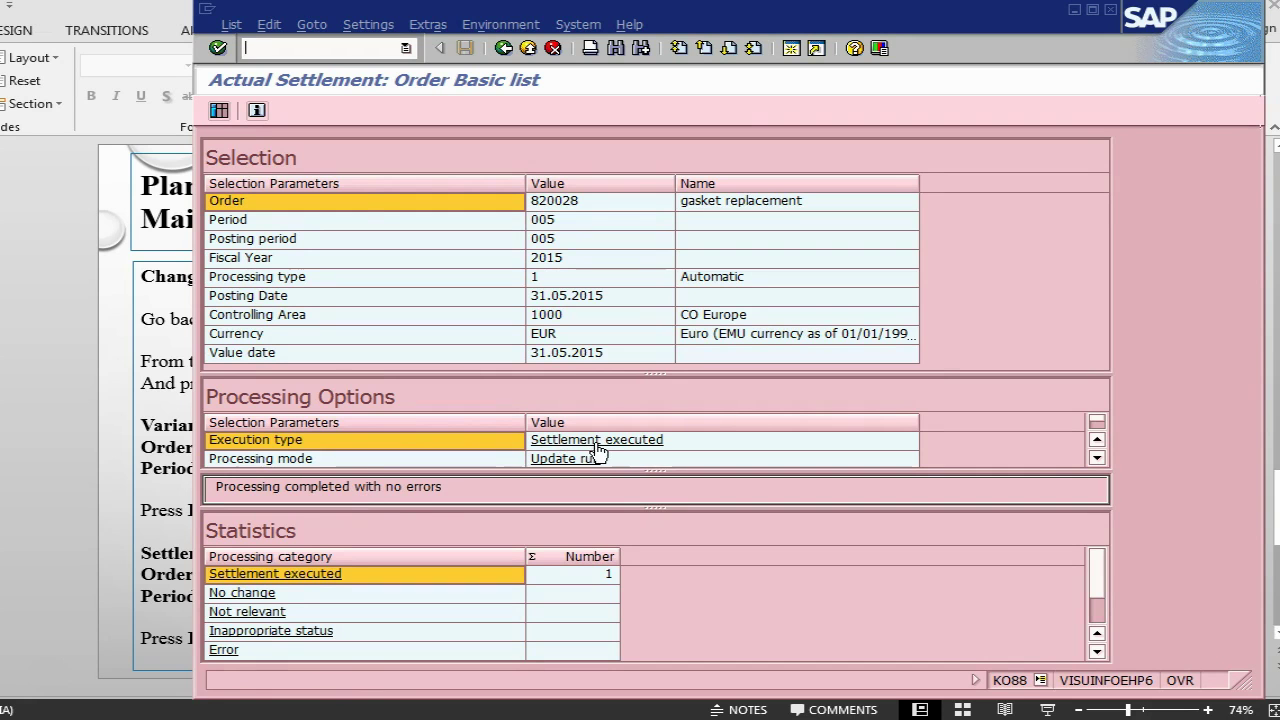
click(219, 110)
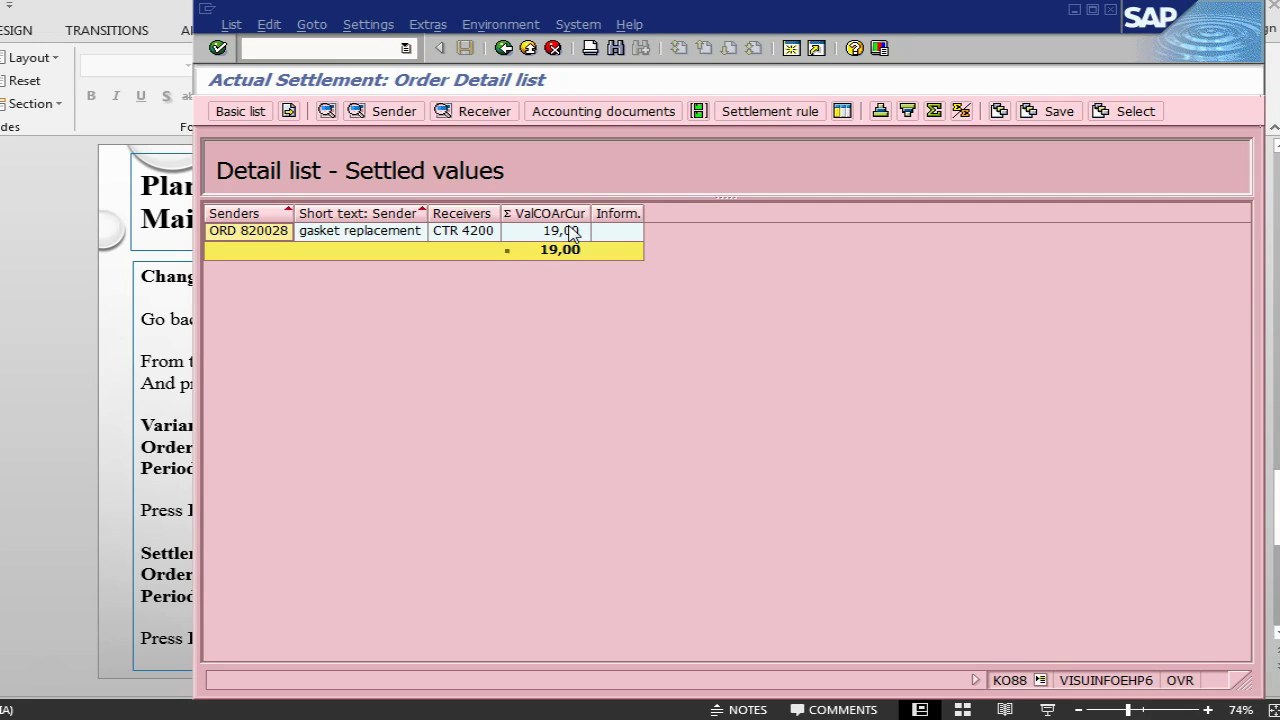
click(566, 236)
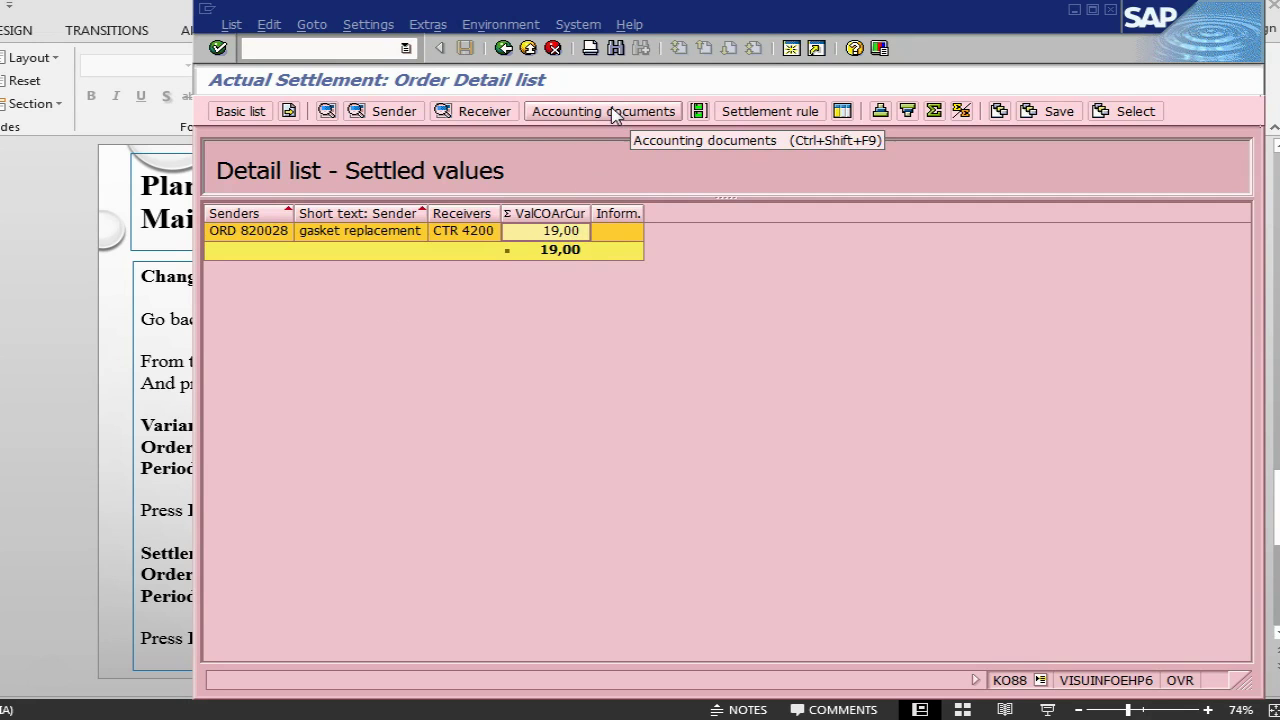
Set the gasket replacement order to business complete in transaction IW32, and reopen it to check its system status.
click(373, 48)
text(/)
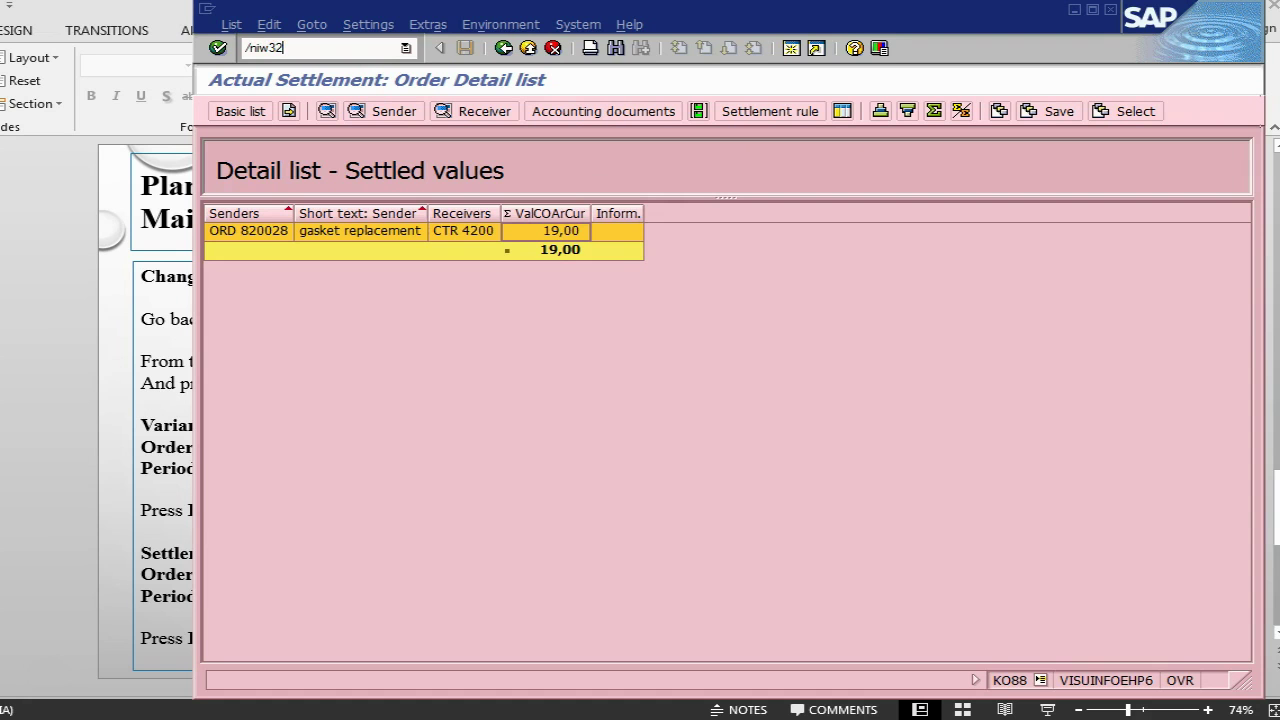
text(niw32)
key(Return)
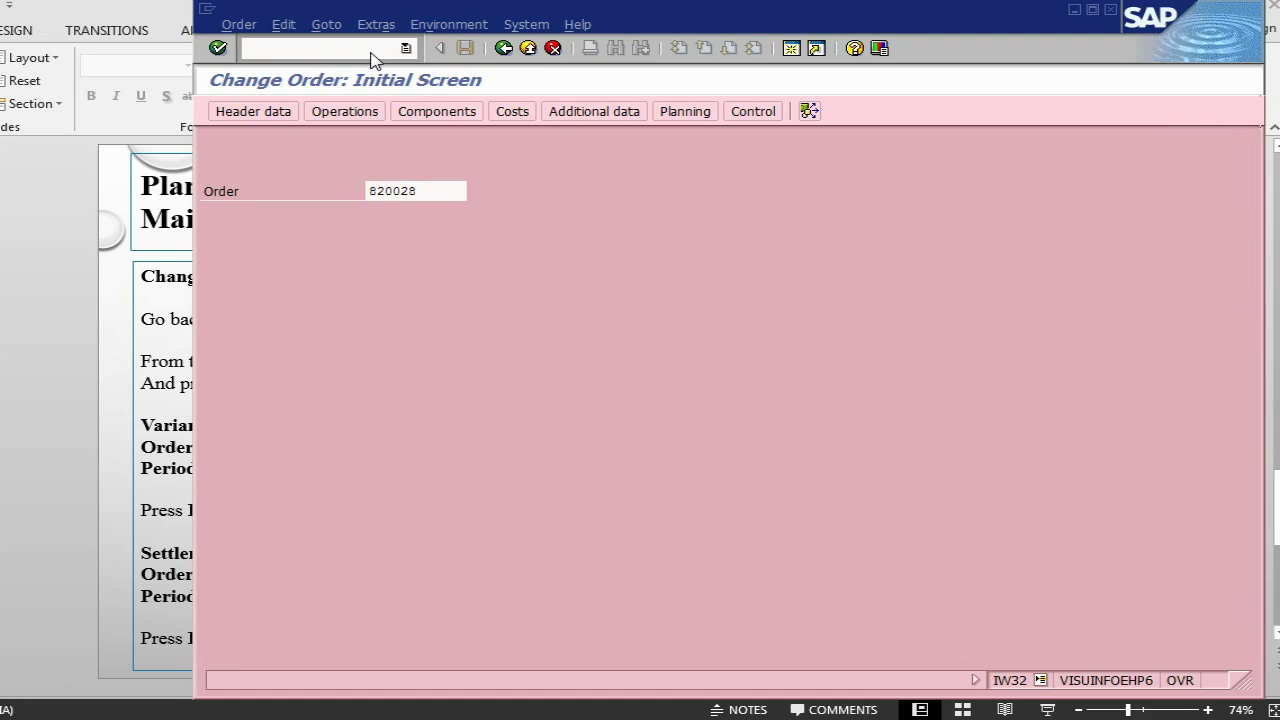
key(Return)
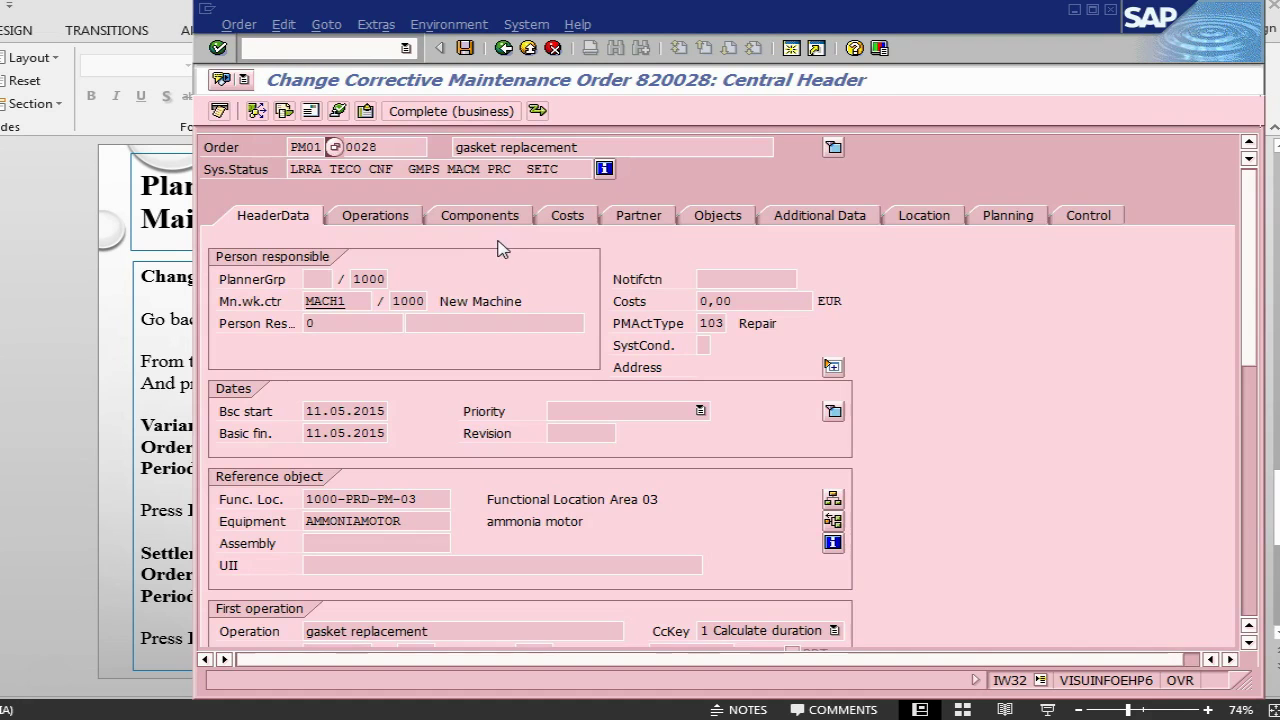
click(583, 217)
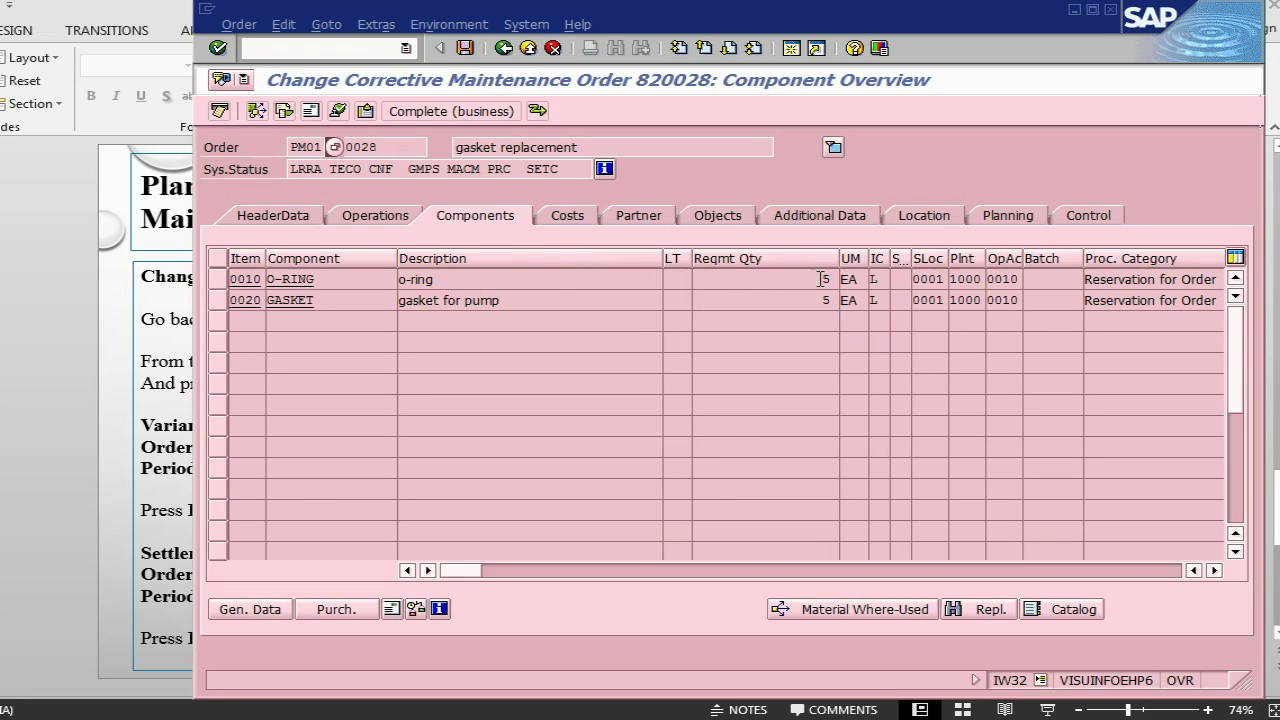
click(432, 112)
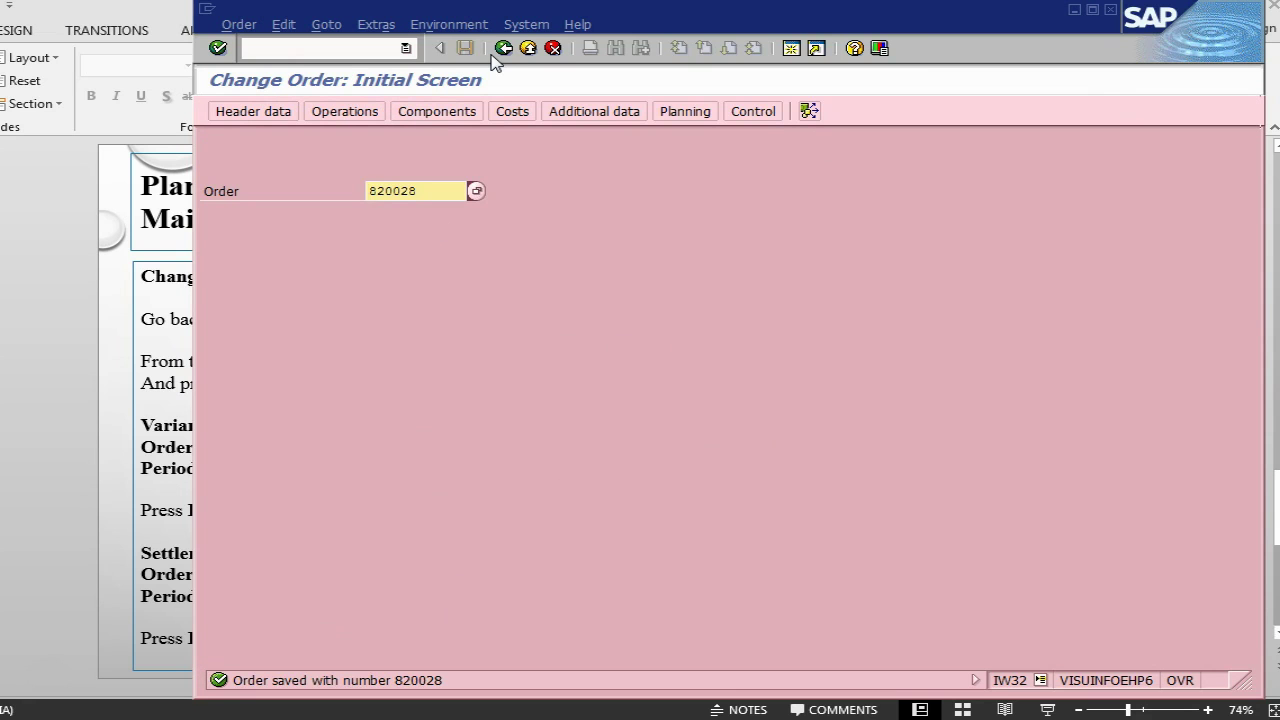
key(Return)
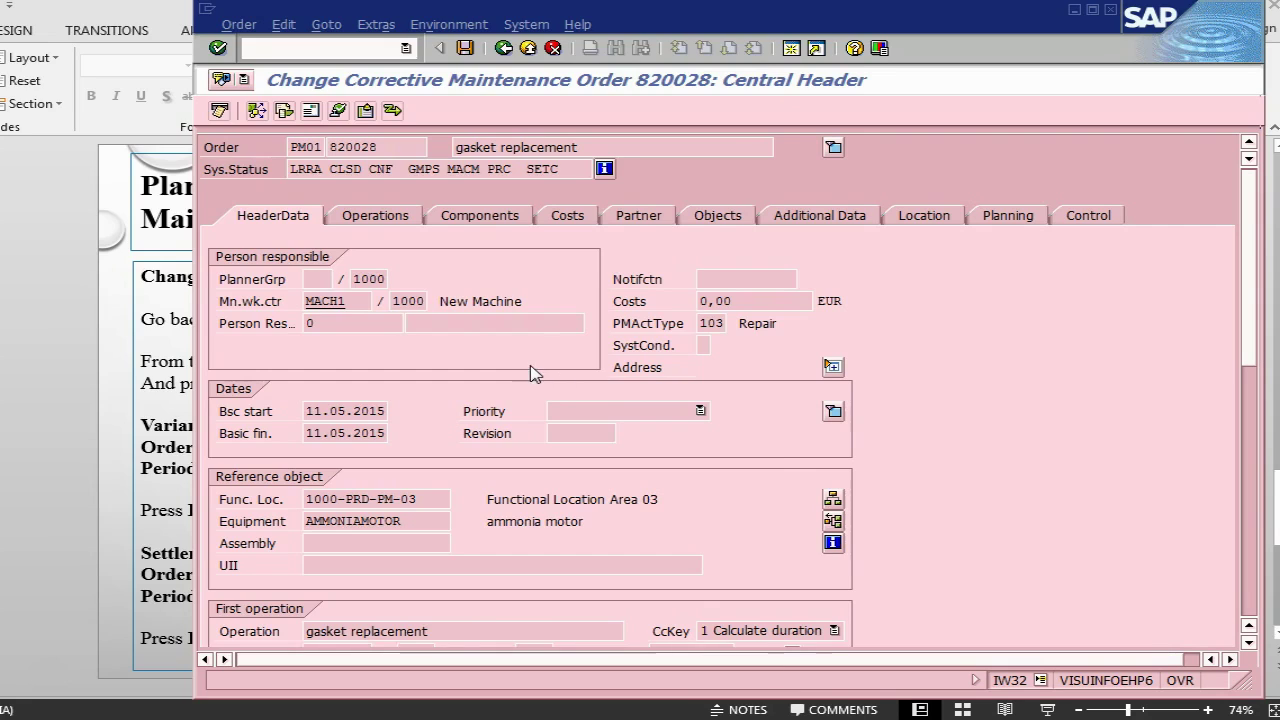
In the other SAP session, list the MB51 material documents for plant 1000, storage location 0001 and movement type 261.
key(alt+Tab)
drag(413, 19, 800, 26)
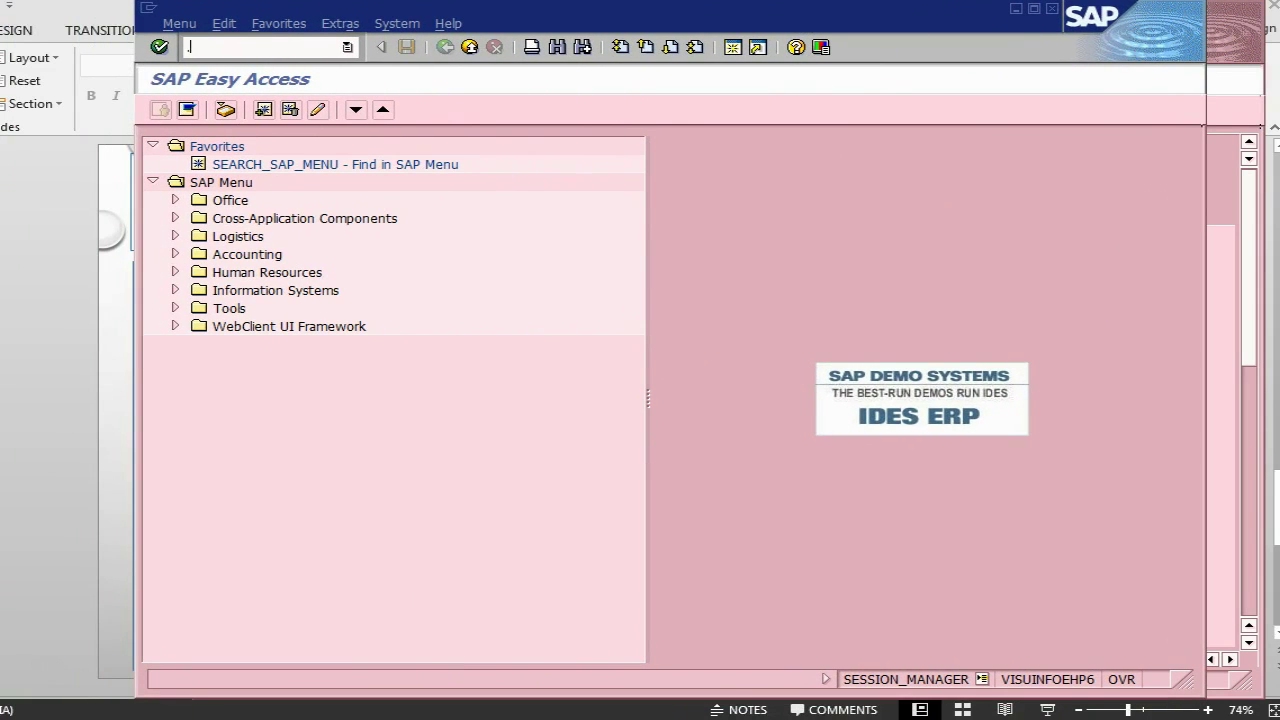
key(Return)
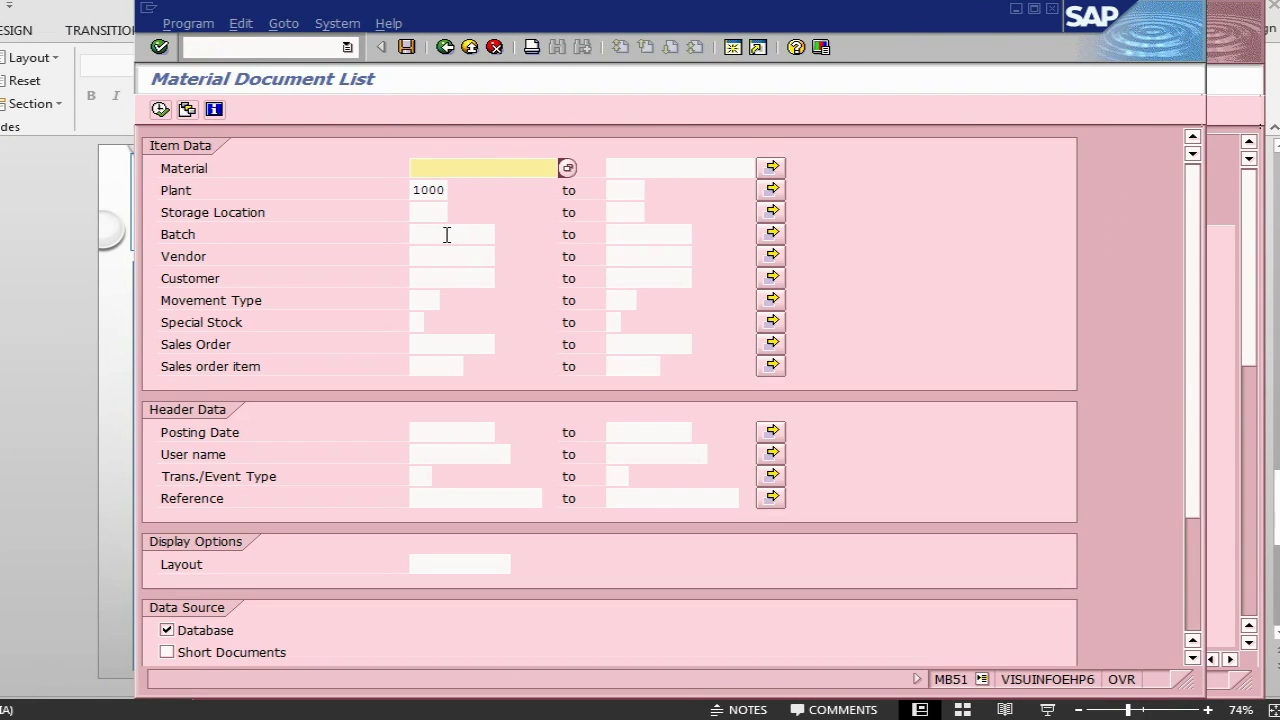
click(438, 214)
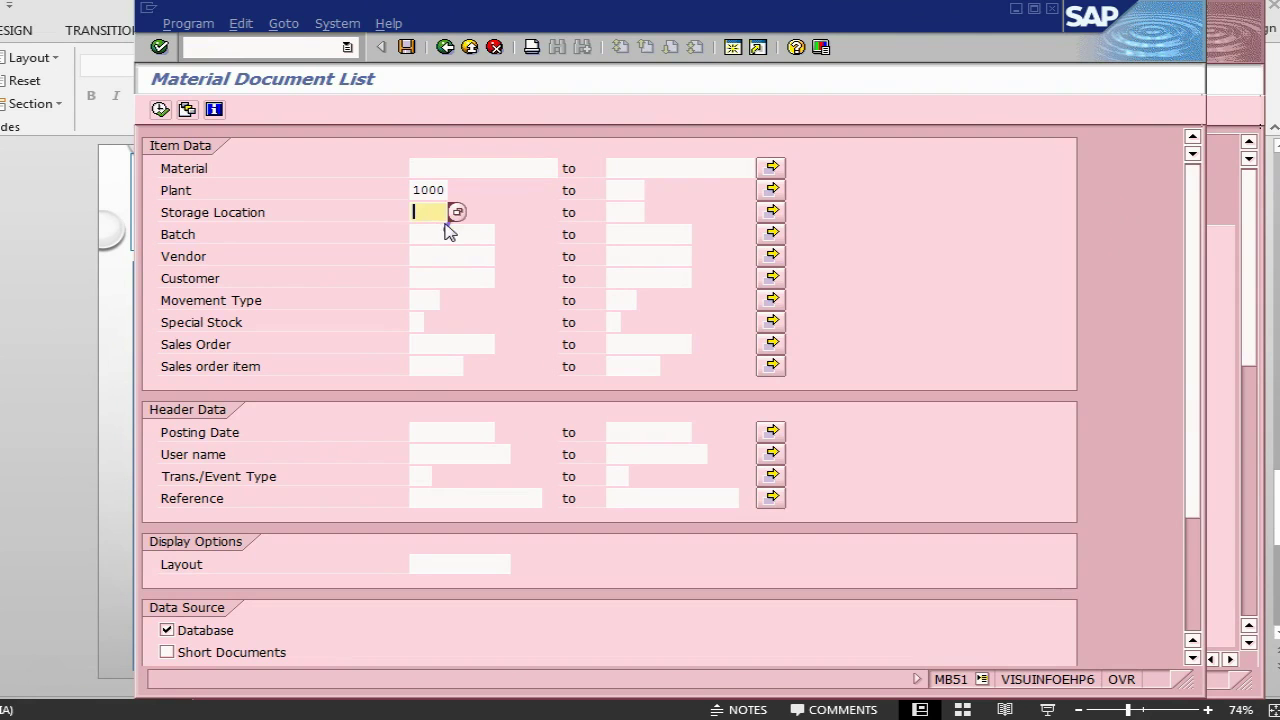
text(0001)
click(430, 302)
text(261)
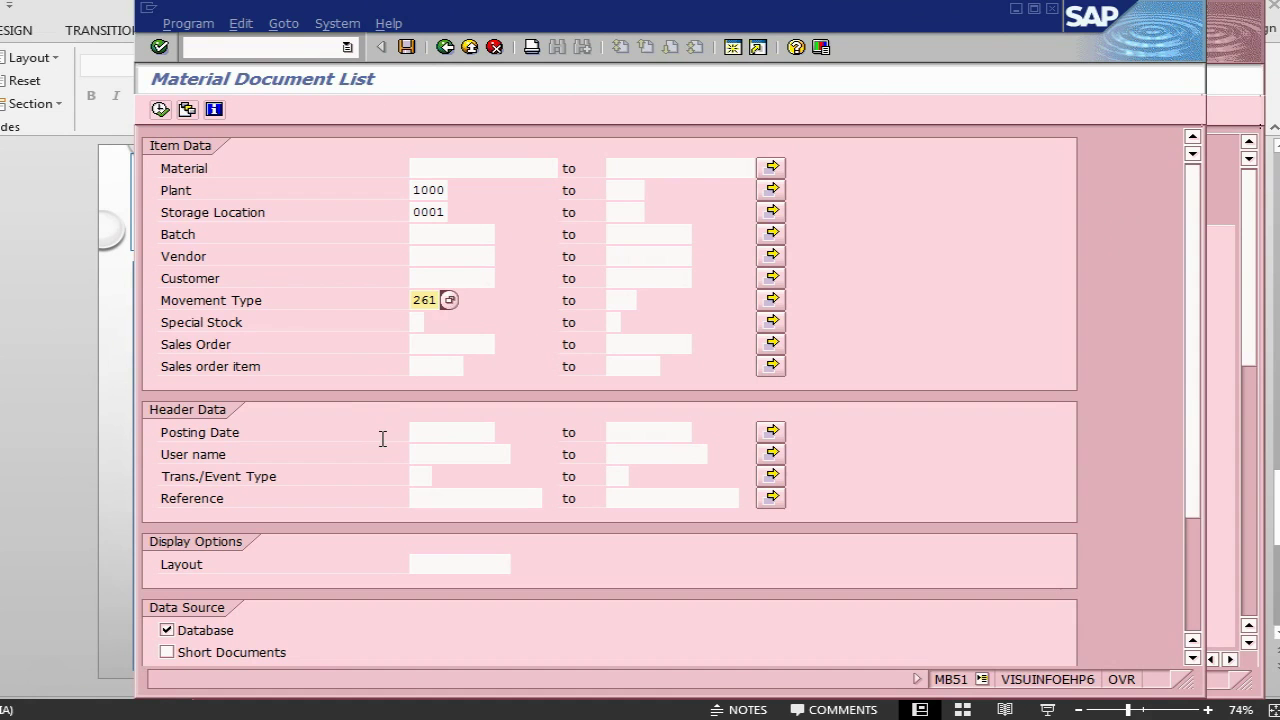
click(160, 109)
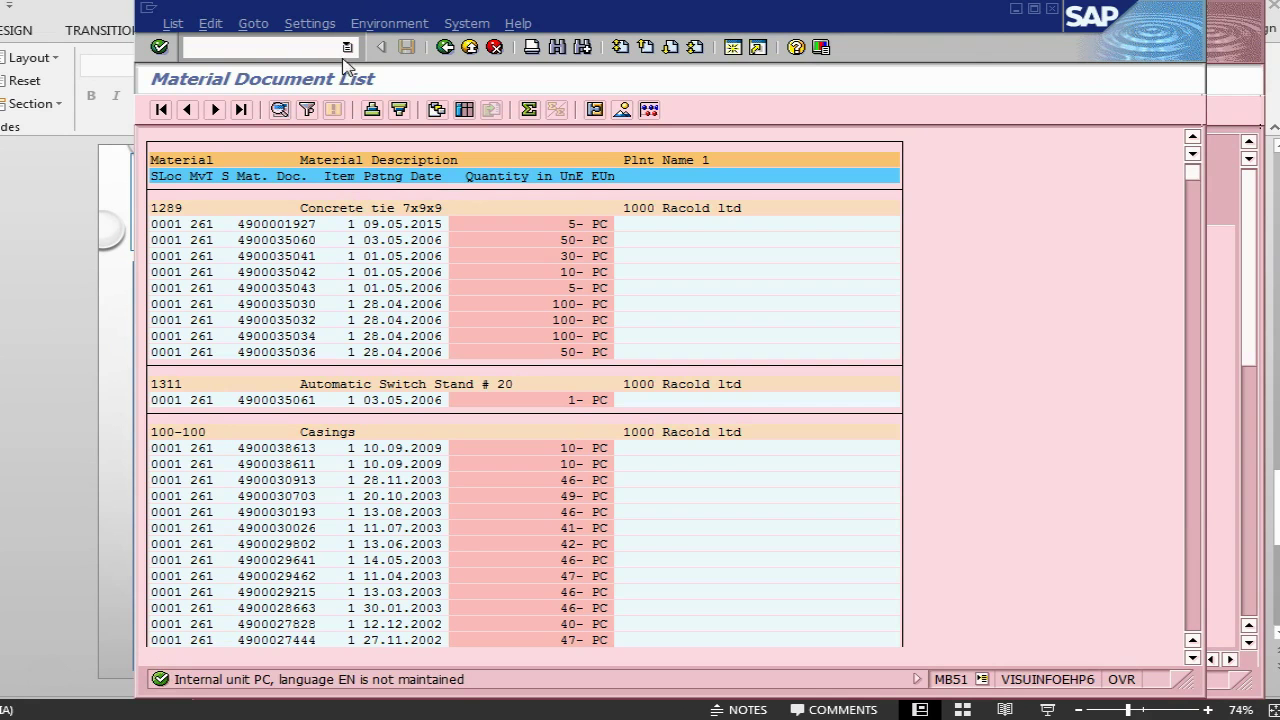
Restrict the material document selection to posting date 11.05.2015 and rerun the list.
click(445, 47)
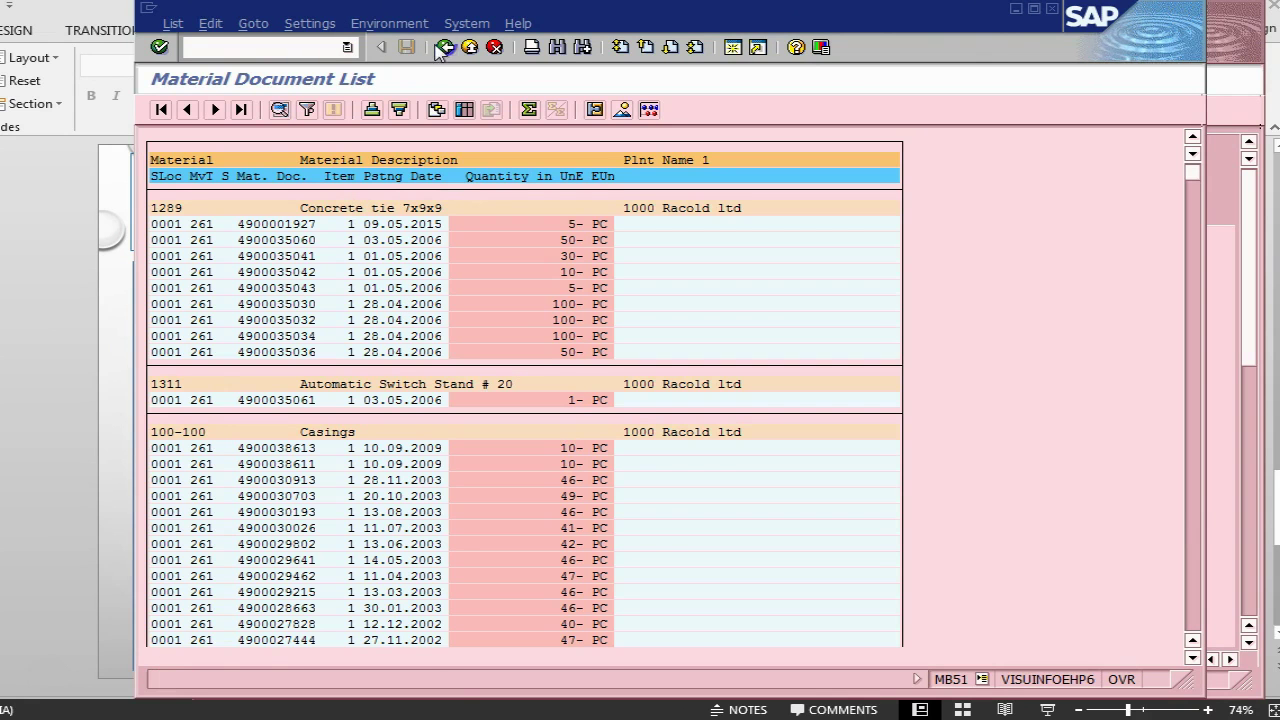
click(456, 432)
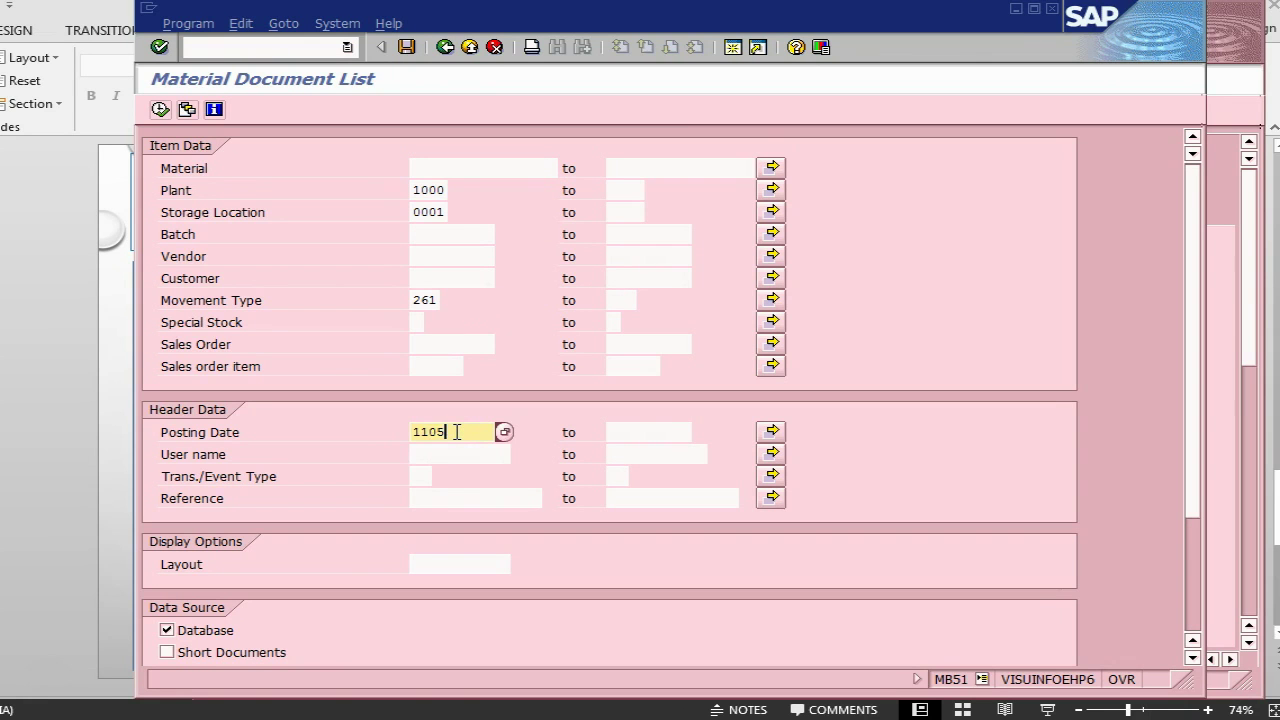
text(11.05.2015)
key(Return)
click(160, 109)
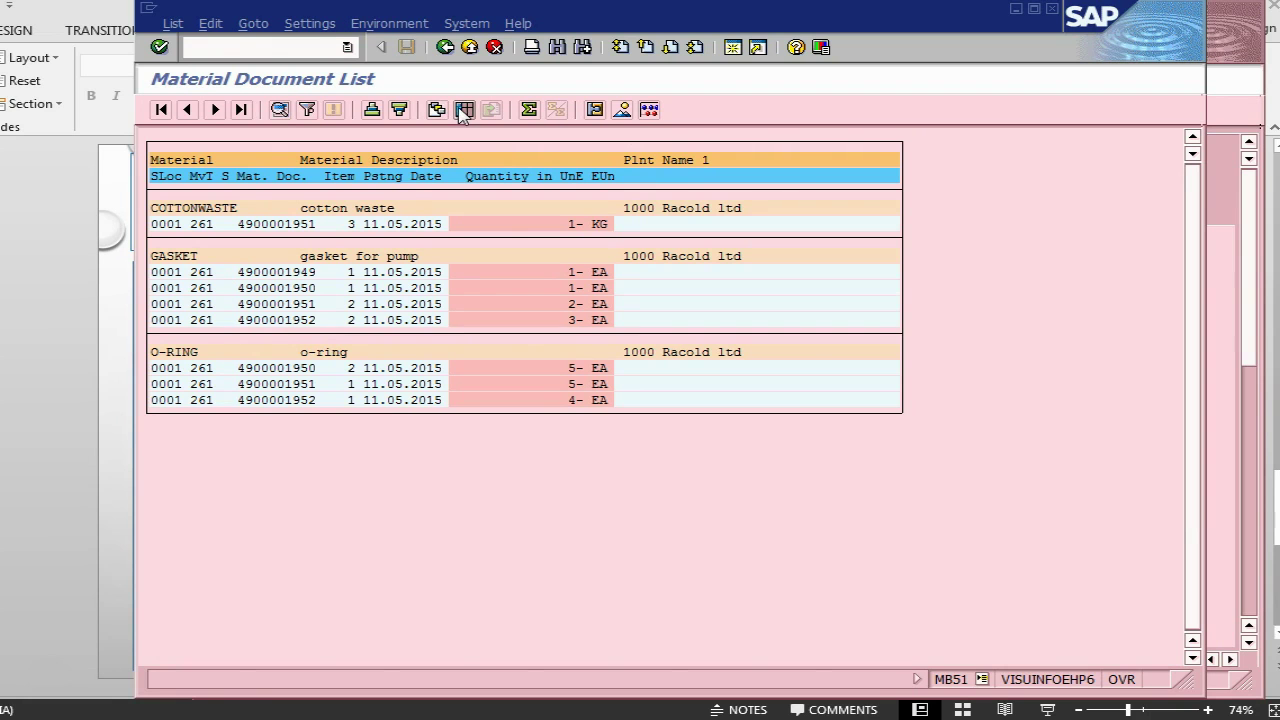
click(438, 110)
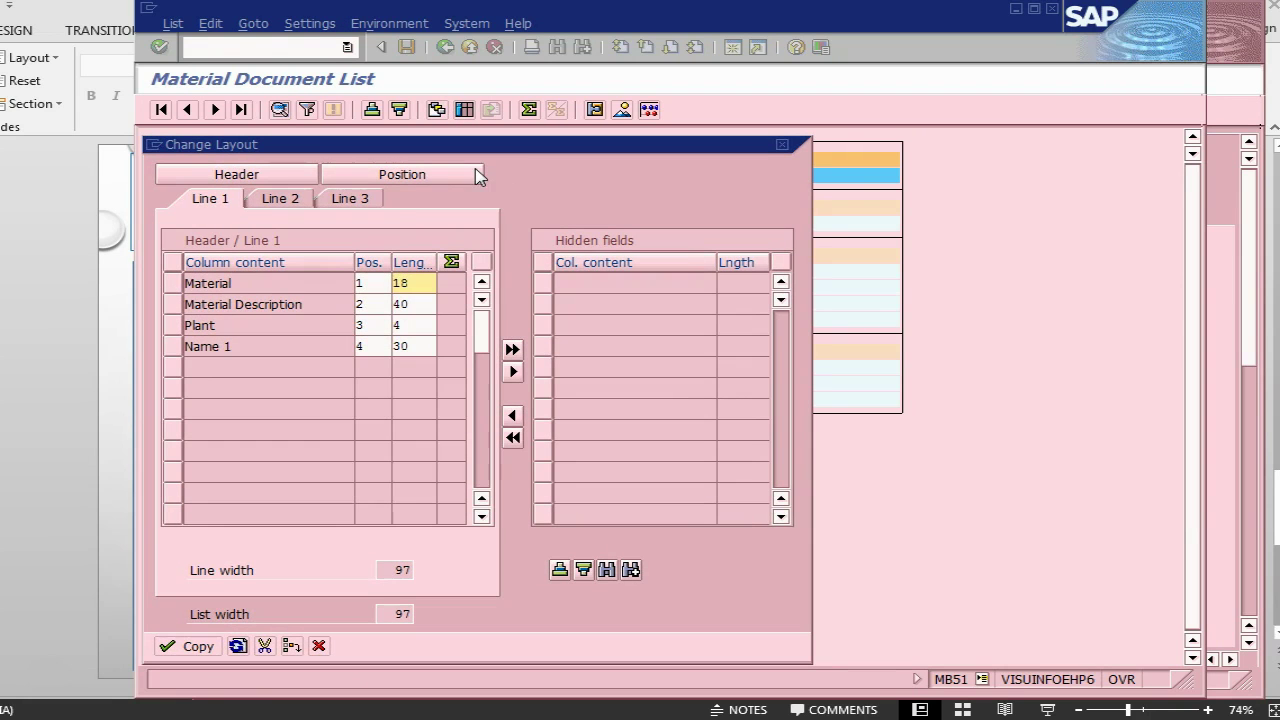
click(355, 200)
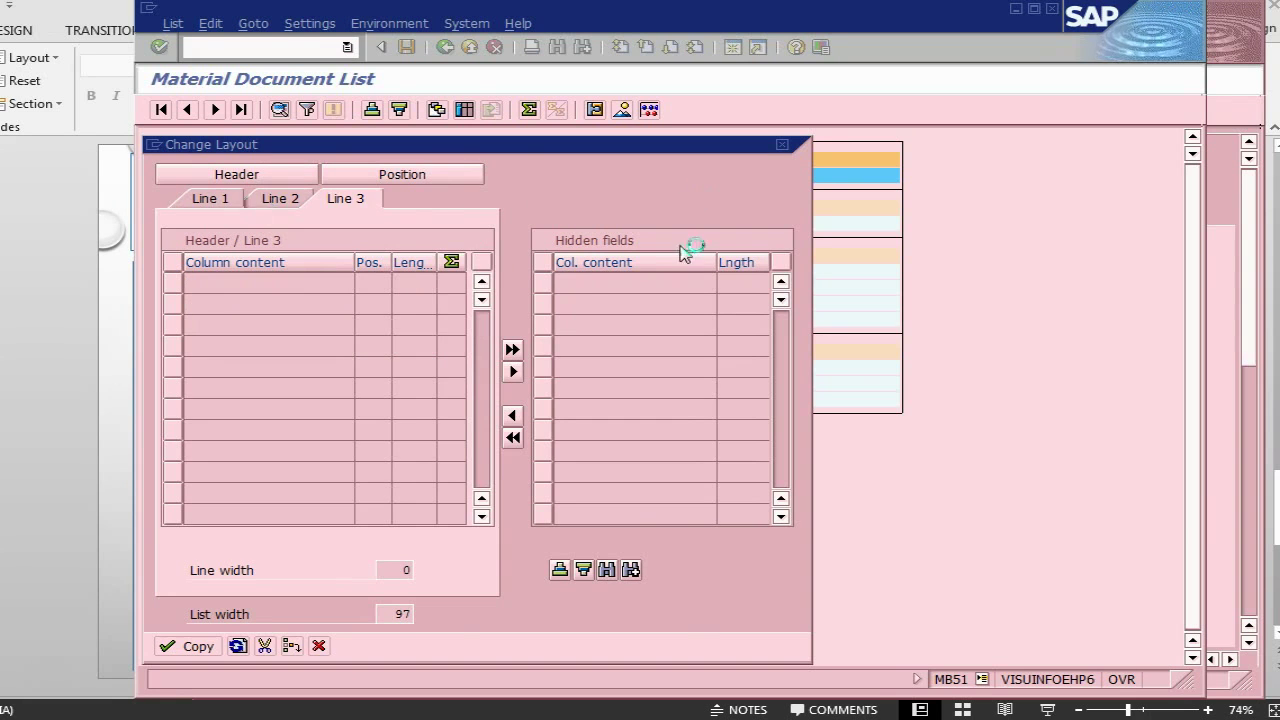
click(262, 199)
click(318, 645)
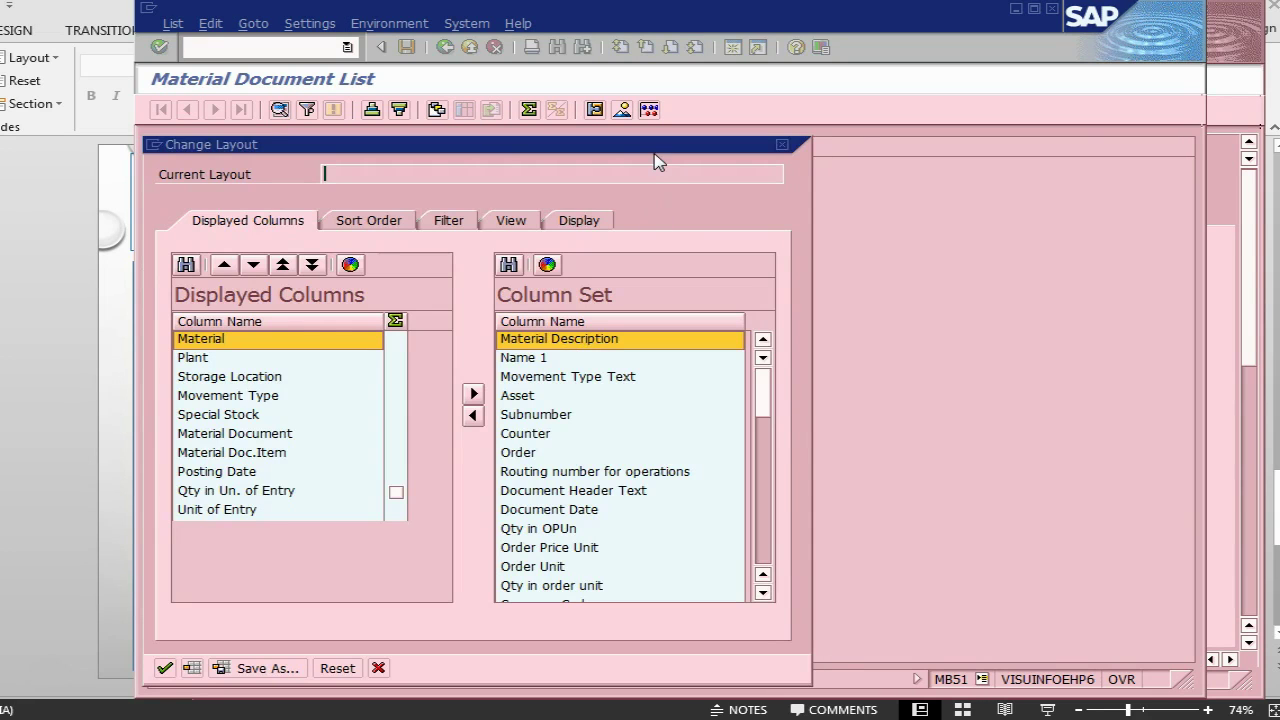
Add the Order field to the displayed columns of the detailed material document list and apply the layout.
drag(657, 162, 704, 111)
click(608, 404)
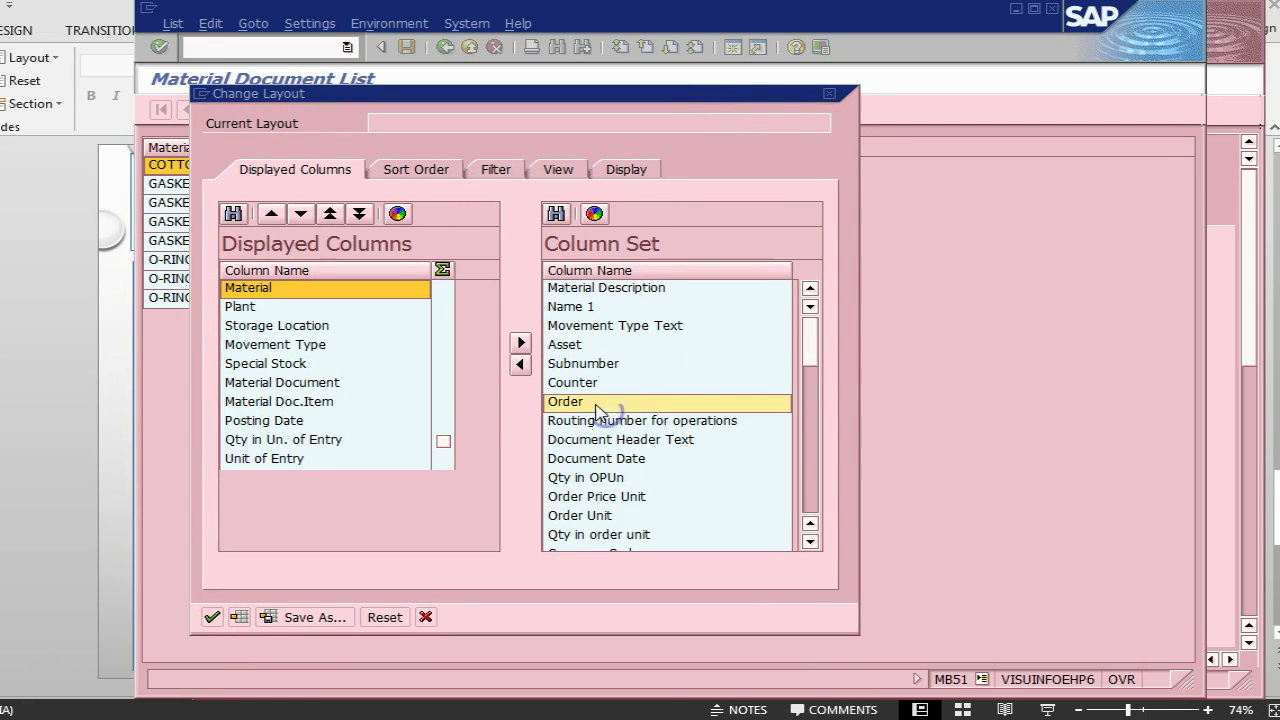
click(520, 365)
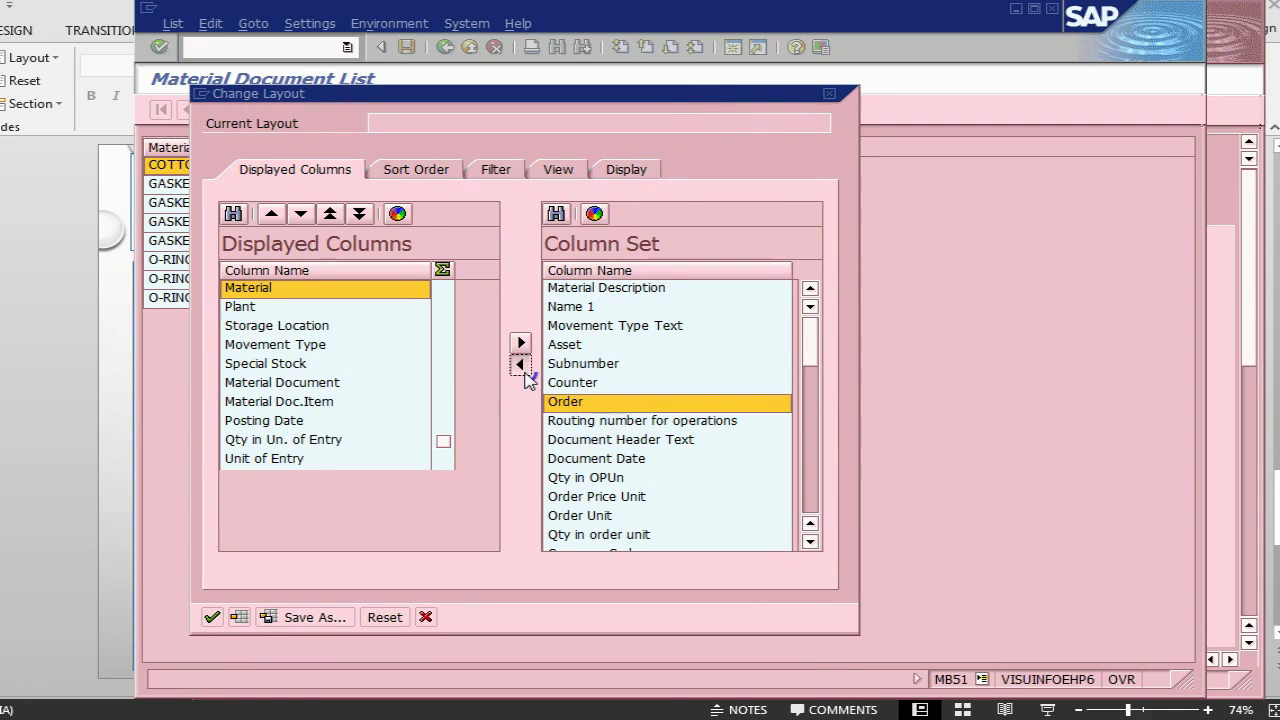
click(211, 617)
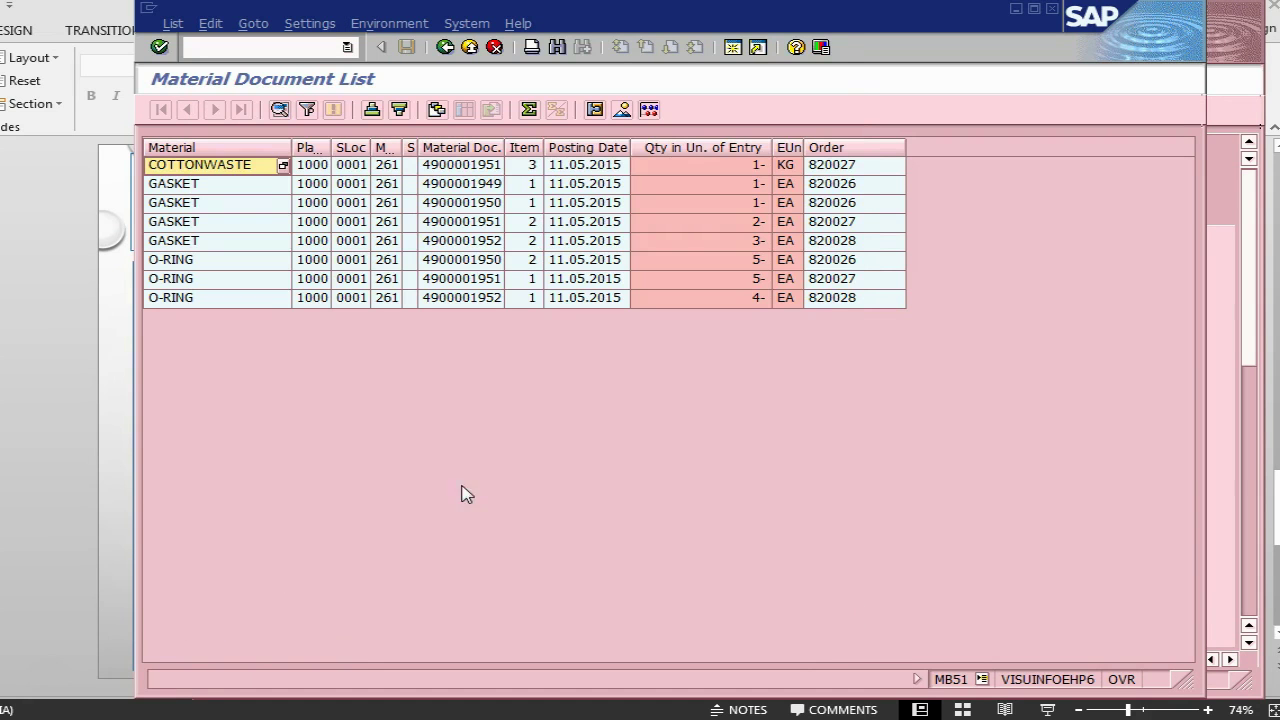
Sort the material document list by Order in ascending order and check the gasket and O-ring issues of the last order.
click(857, 166)
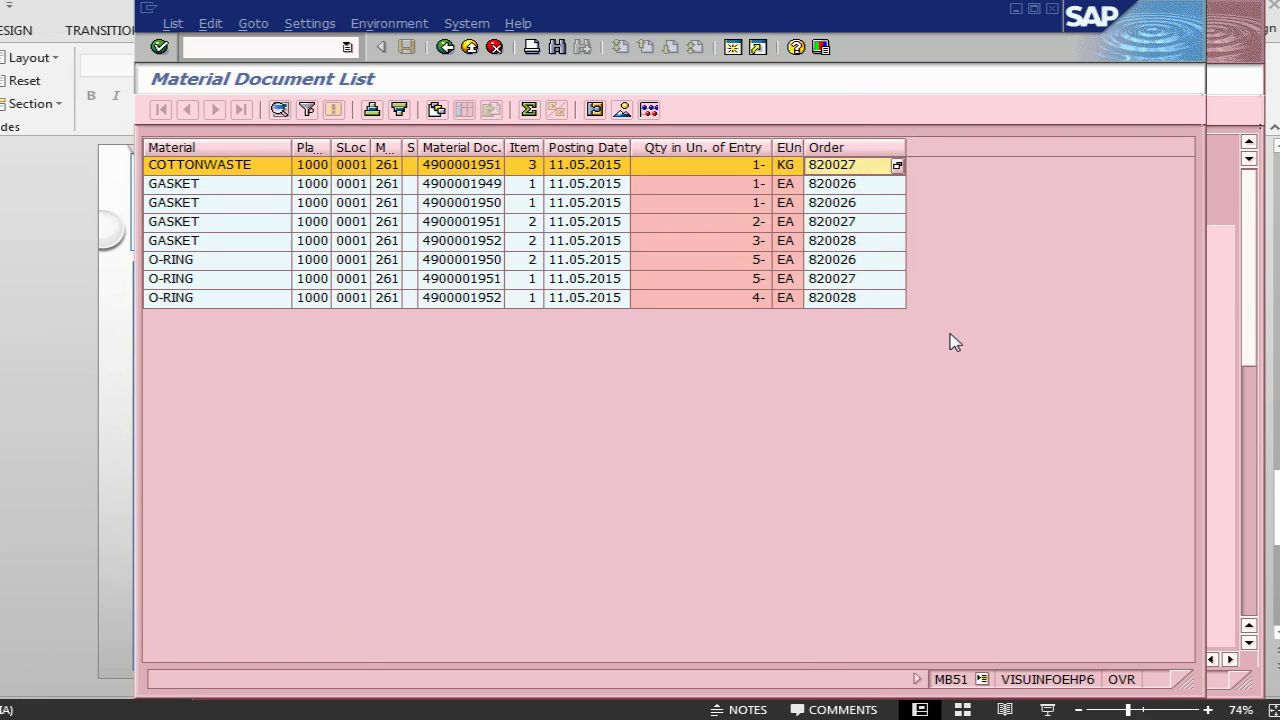
click(864, 244)
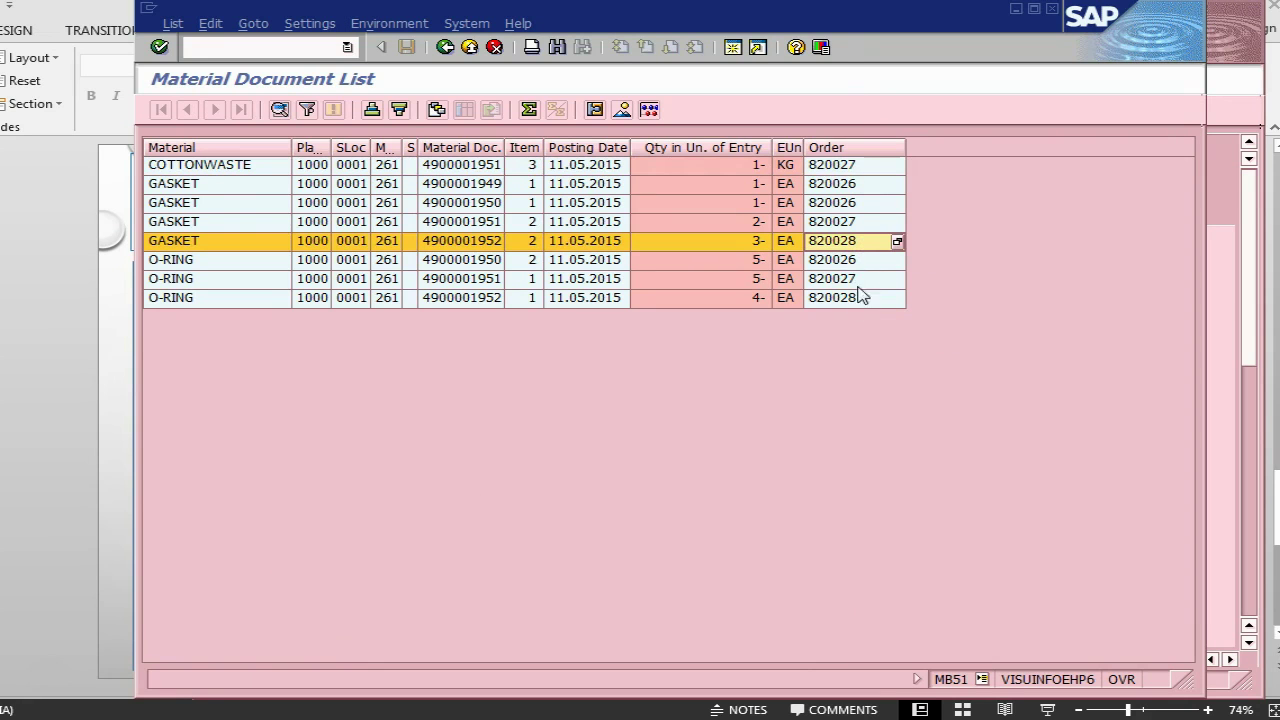
click(842, 148)
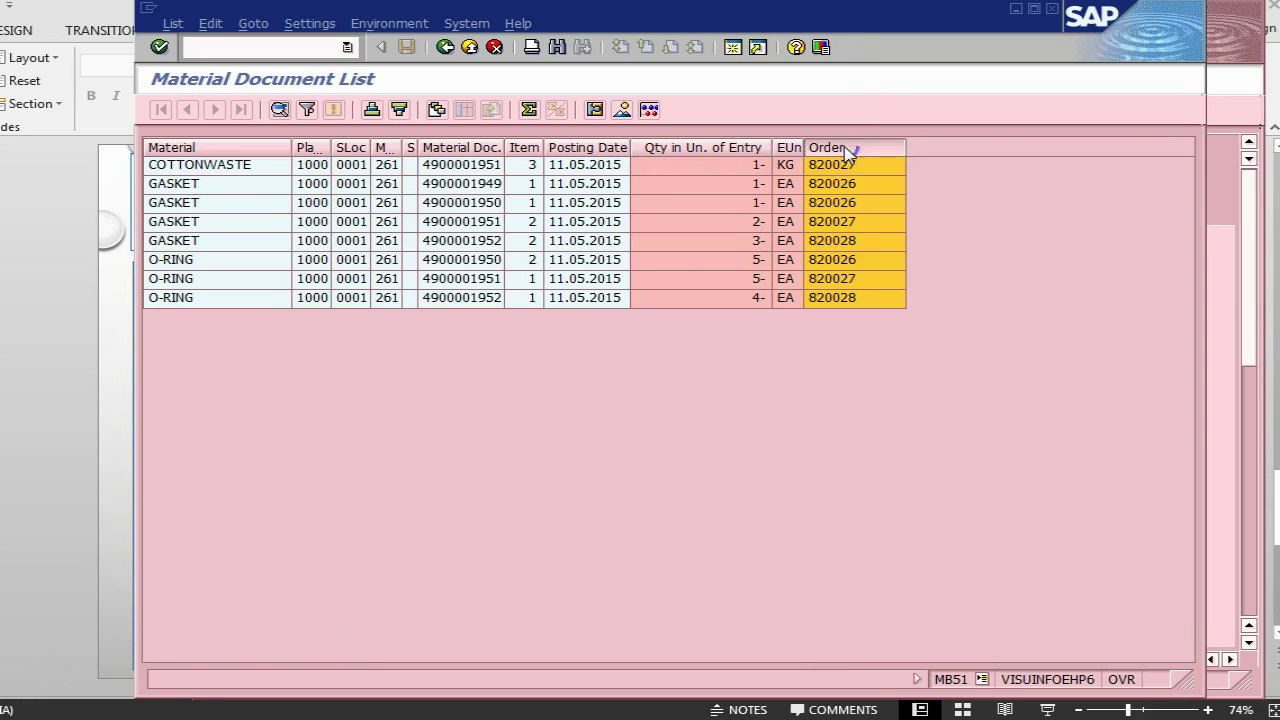
click(371, 108)
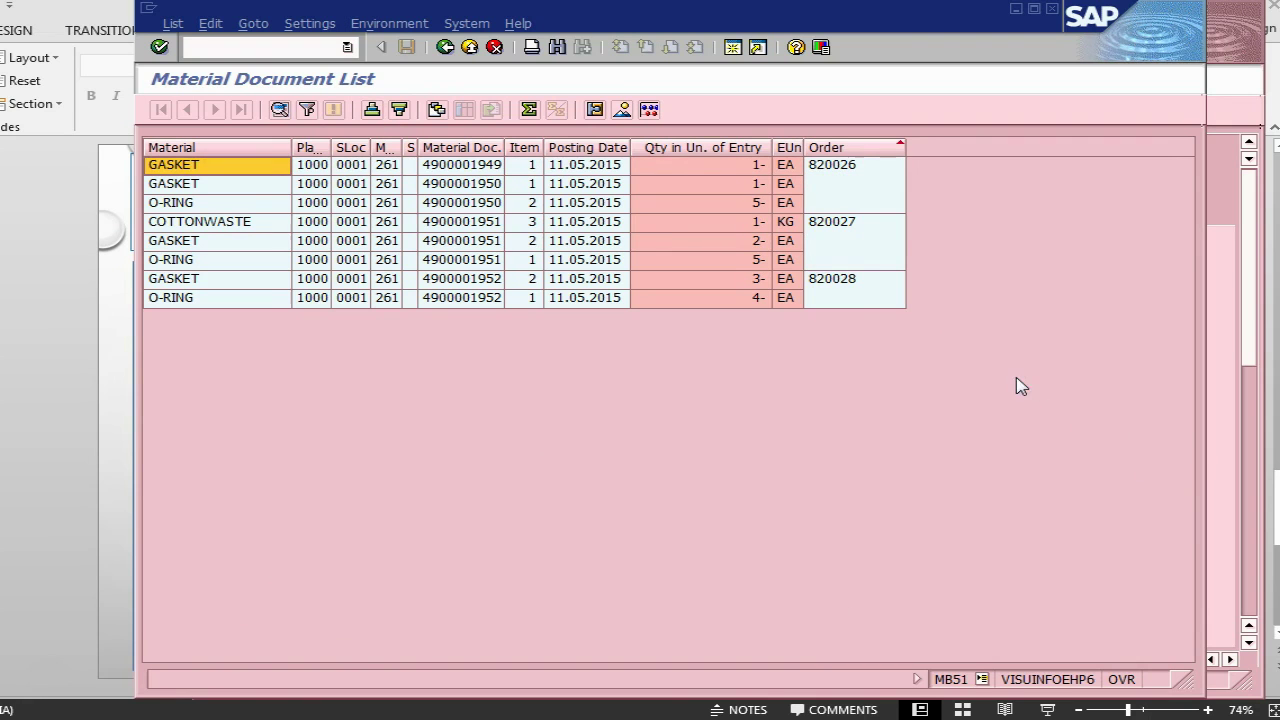
click(874, 282)
click(872, 298)
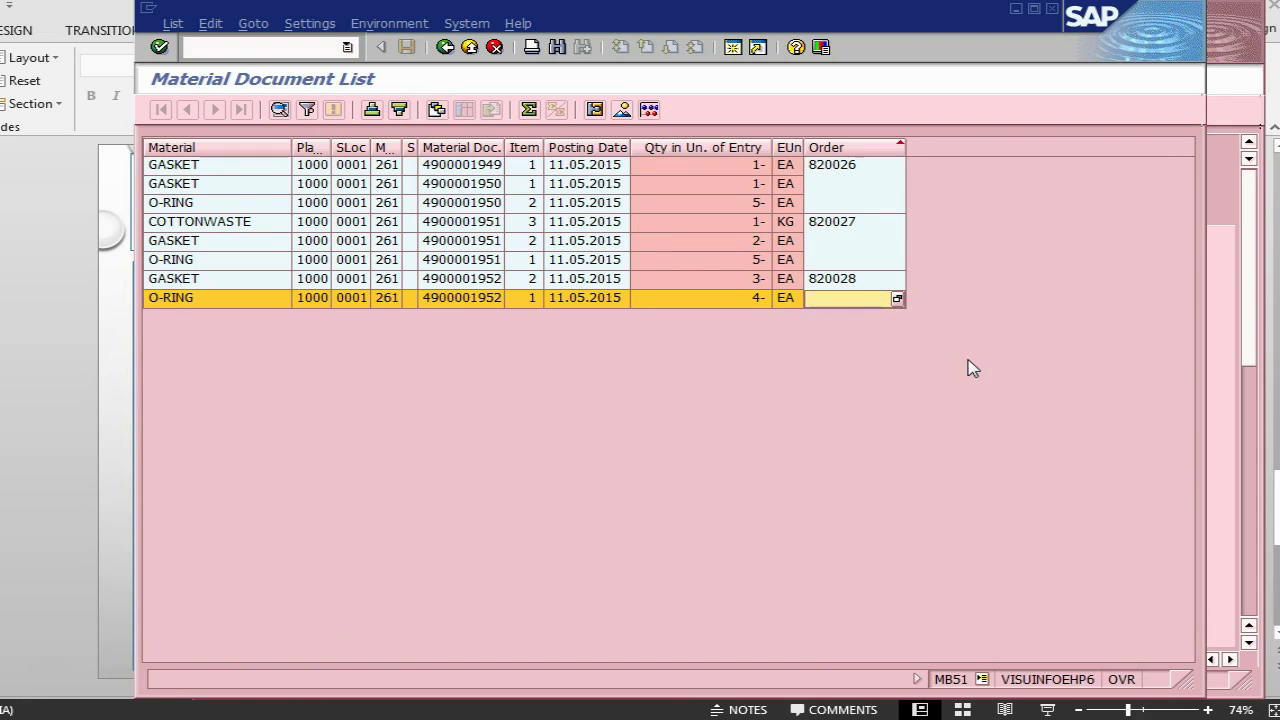